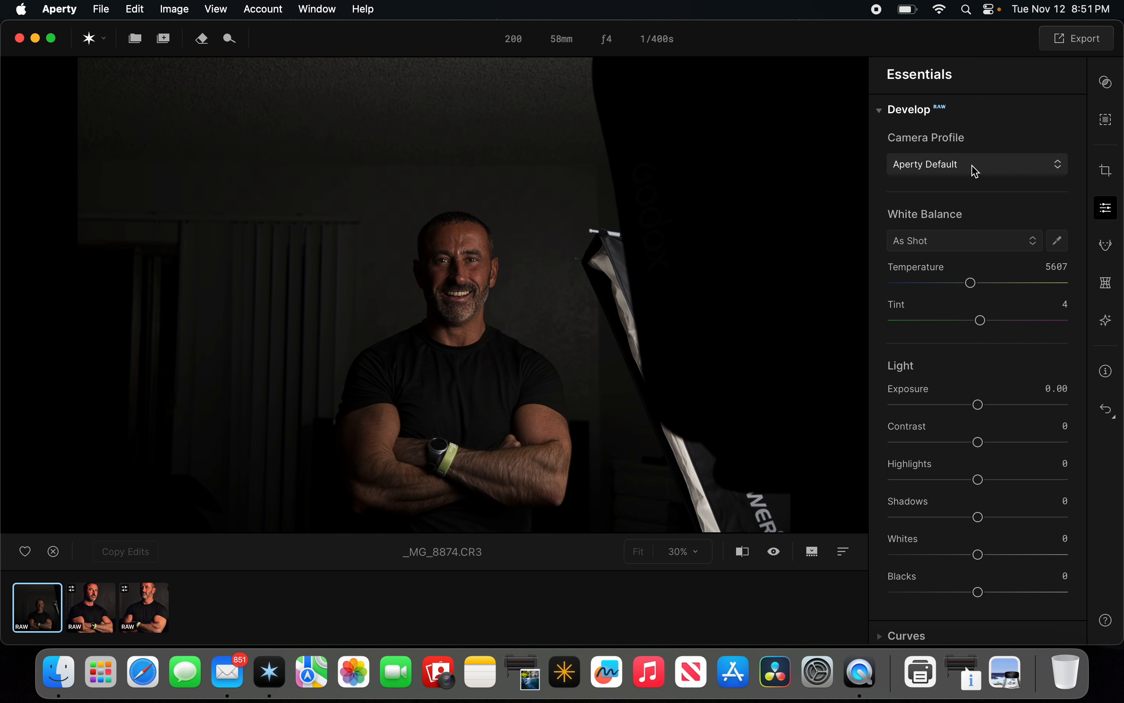
Switch the camera profile to Camera Neutral and set the white balance by sampling a neutral point with the eyedropper.
left_click(976, 171)
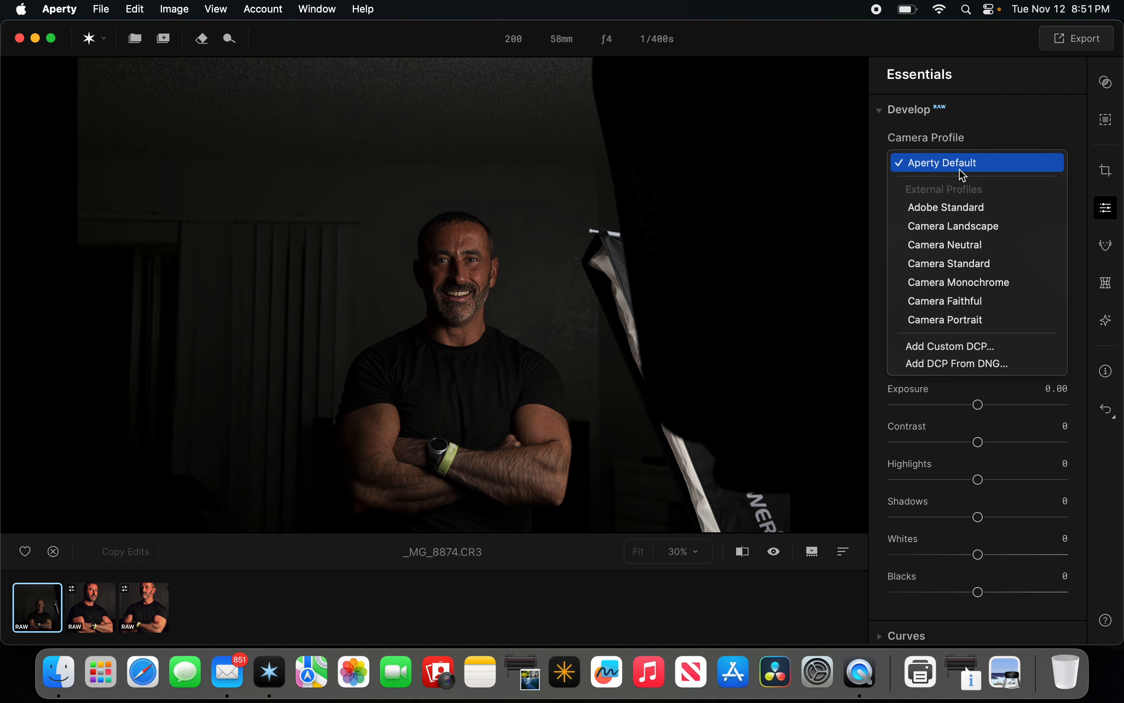
left_click(974, 251)
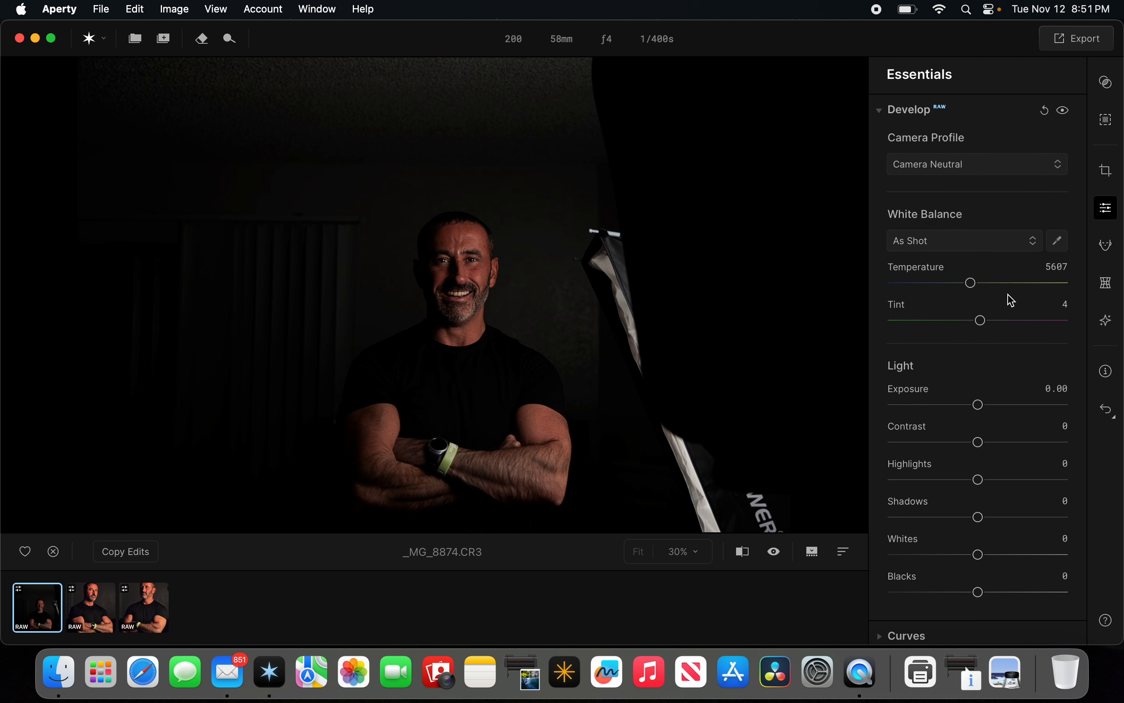
left_click(1057, 246)
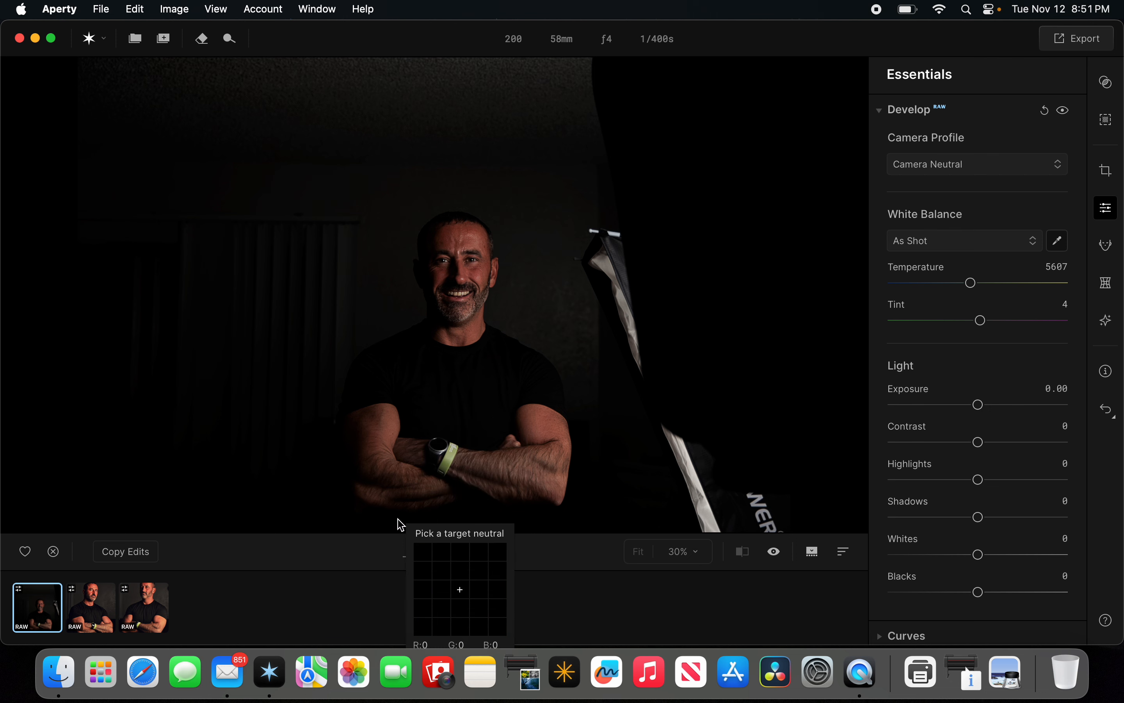
left_click(370, 517)
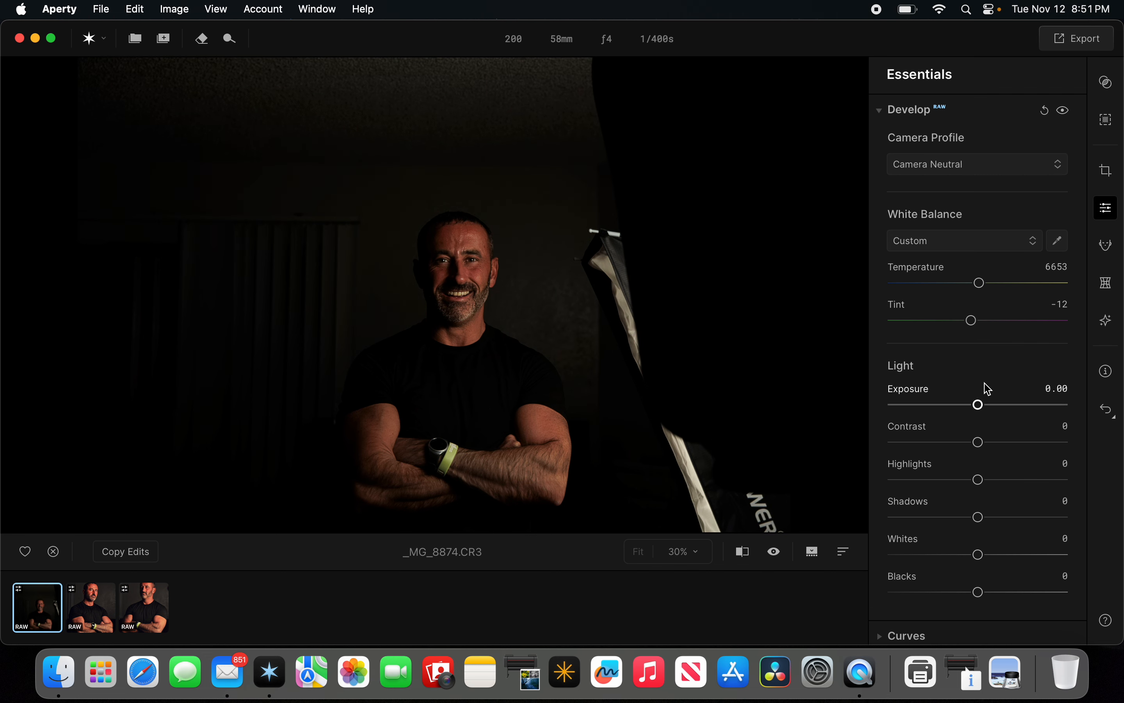
Raise the Exposure to 0.54.
scroll(988, 389, "down", 5)
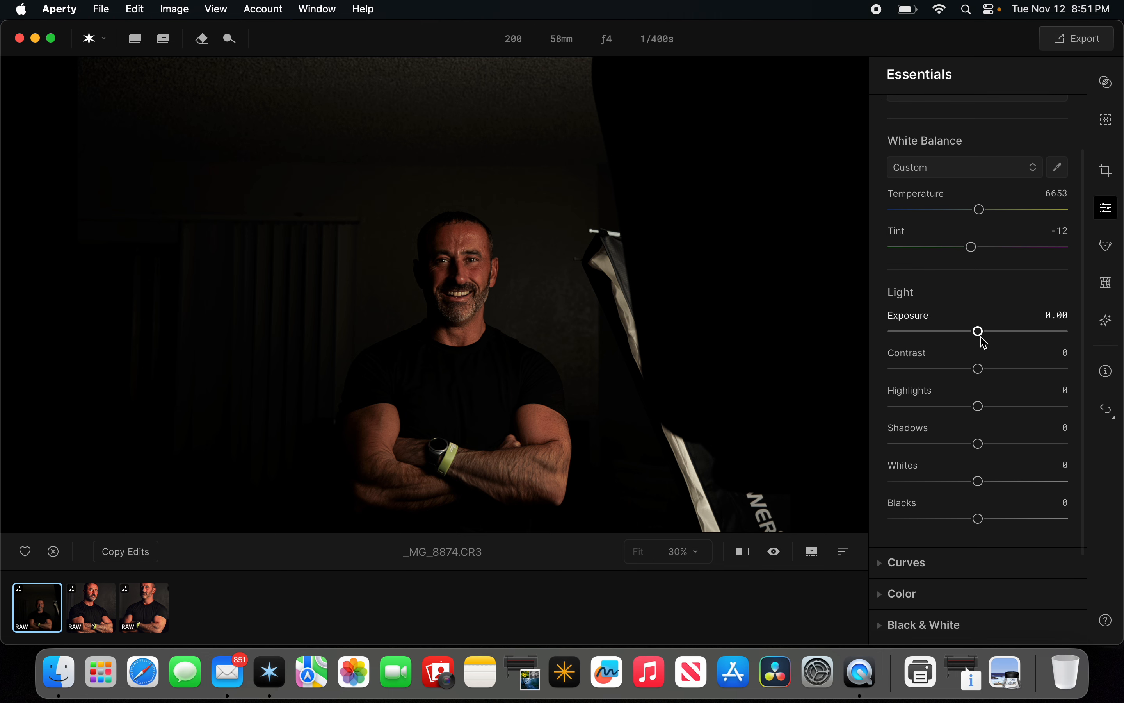
left_click_drag(979, 334, 992, 342)
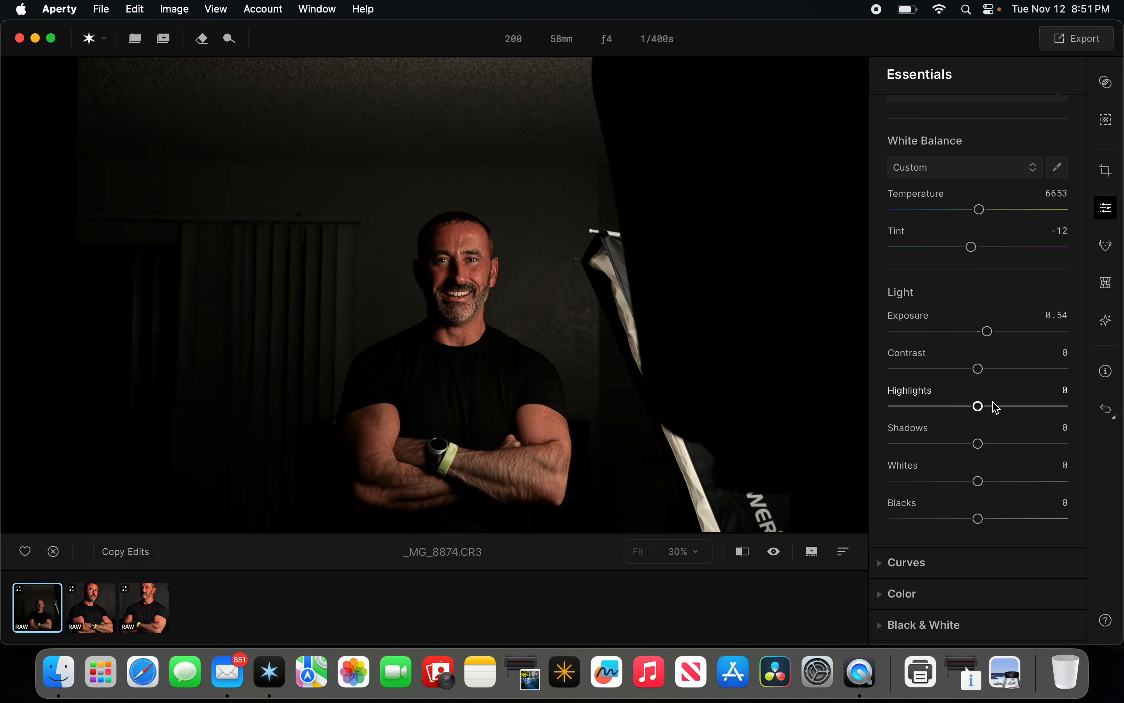
Turn on the clipping overlay to inspect dark areas and raise Shadows to 16.
key("j")
scroll(692, 357, "down", 5)
scroll(501, 352, "up", 2)
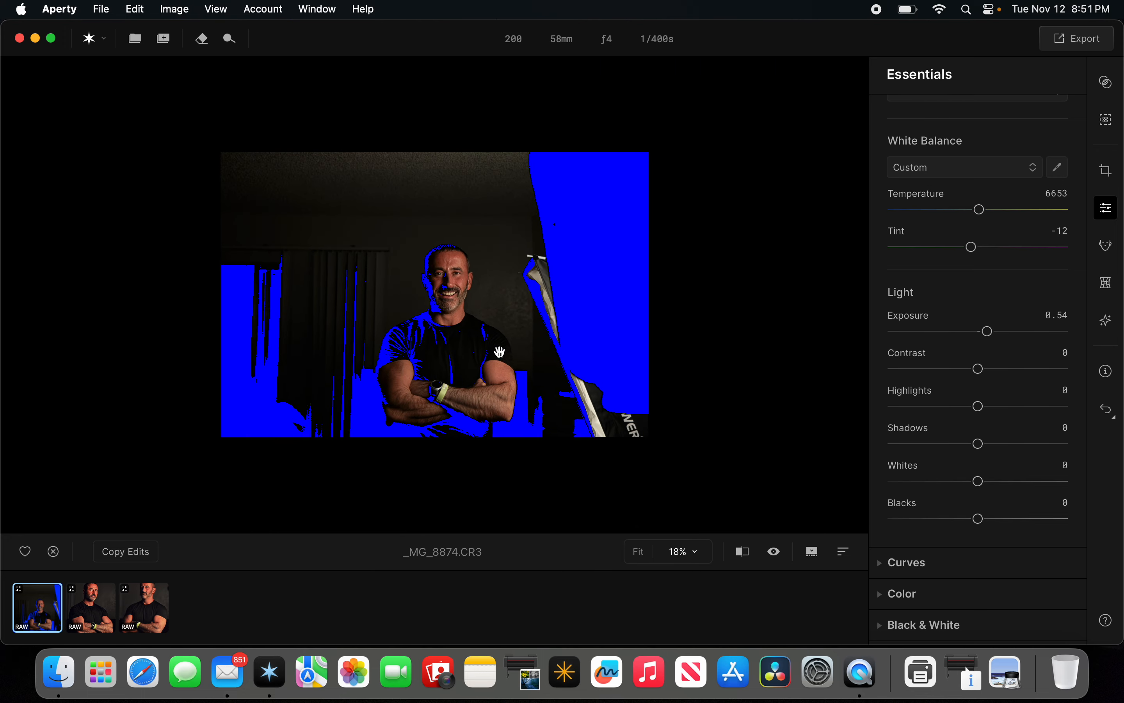
scroll(500, 351, "up", 1)
scroll(507, 349, "up", 2)
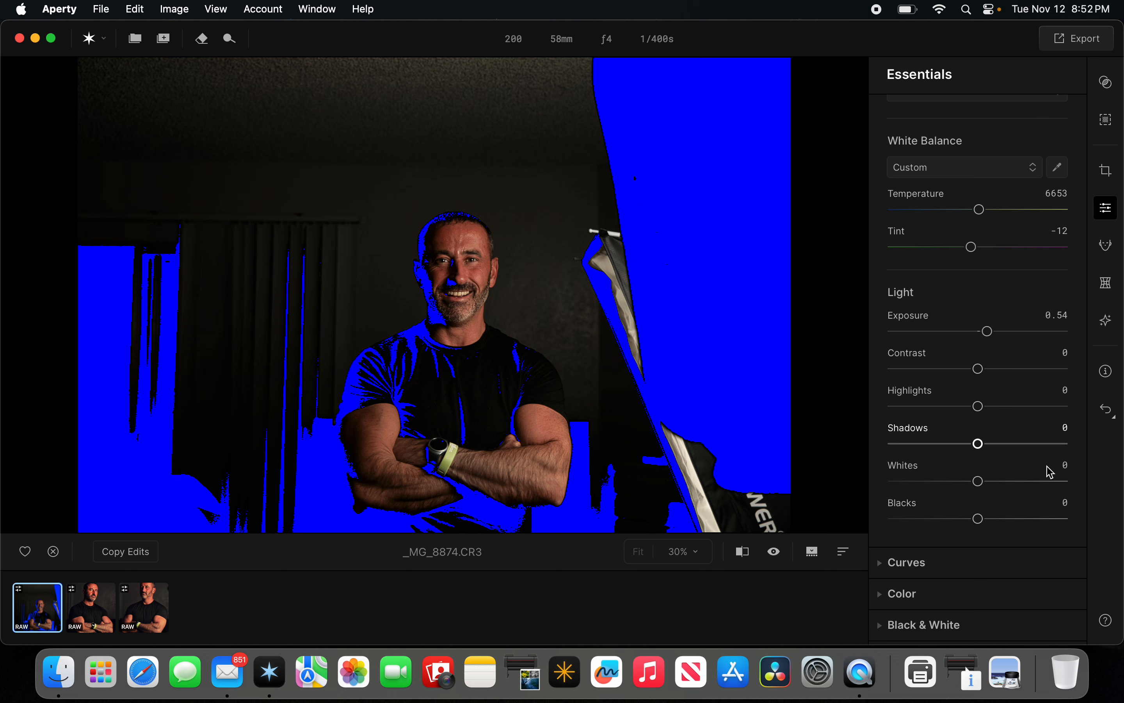
scroll(1055, 551, "down", 1)
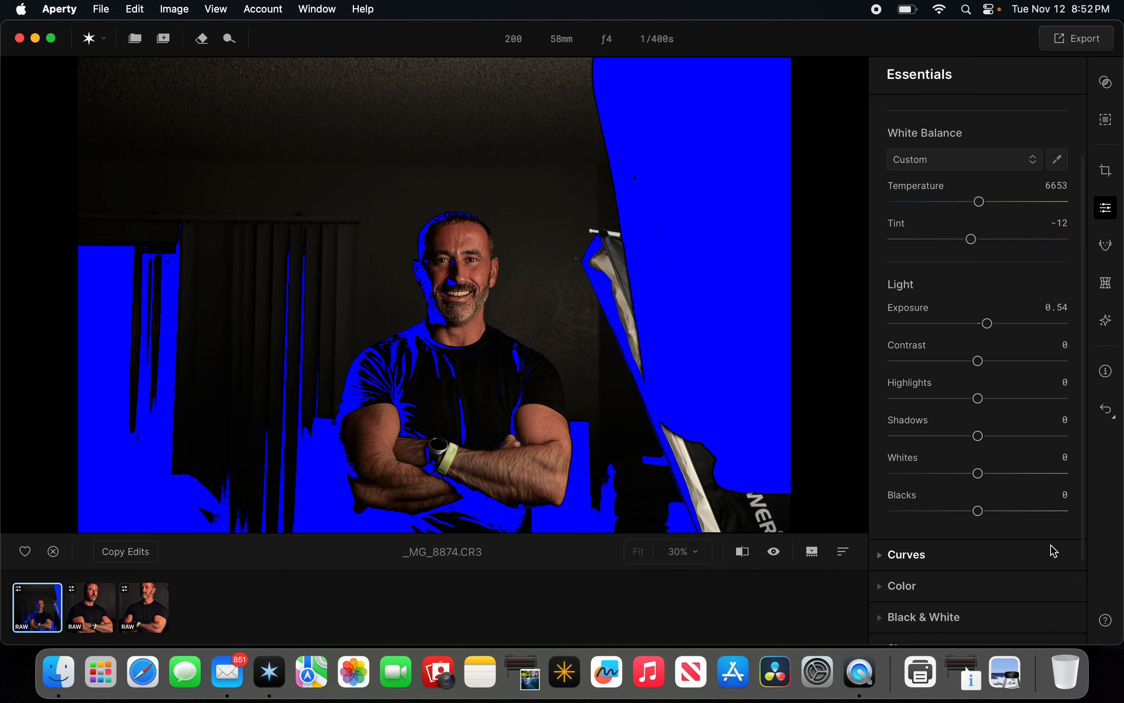
scroll(1054, 551, "down", 5)
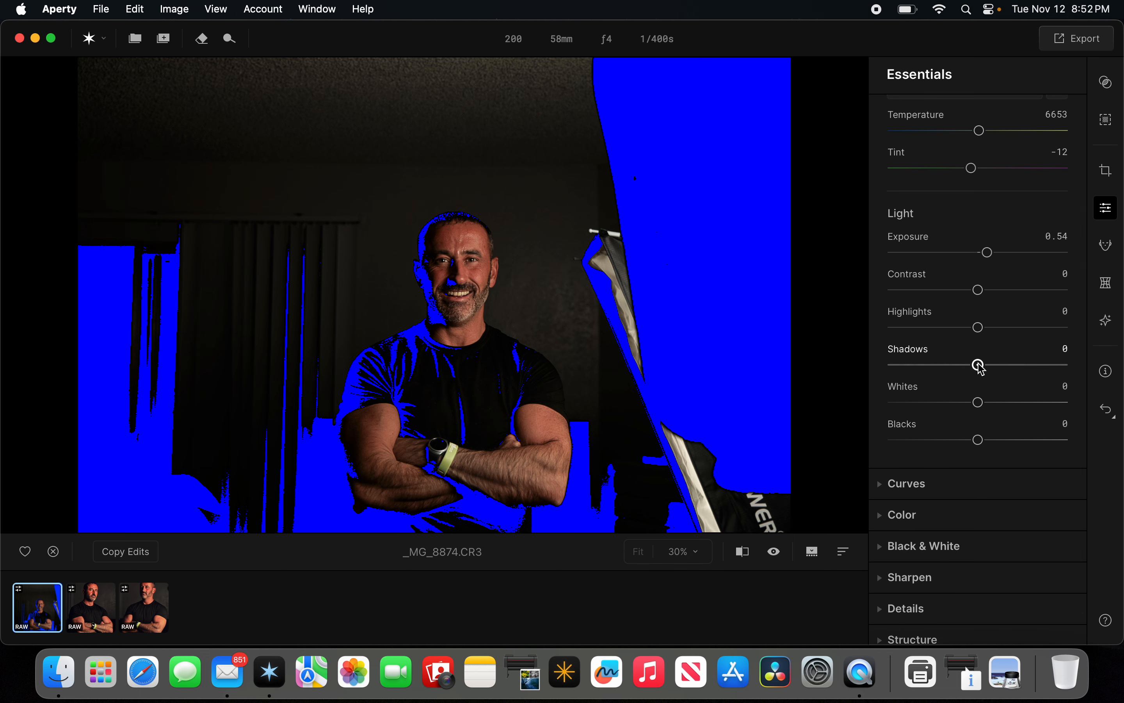
mouse_move(982, 368)
left_mouse_down()
mouse_move(1003, 367)
mouse_move(993, 368)
left_mouse_up()
Expand the Curves section and nudge the curve's black point.
scroll(976, 418, "down", 3)
left_click(907, 439)
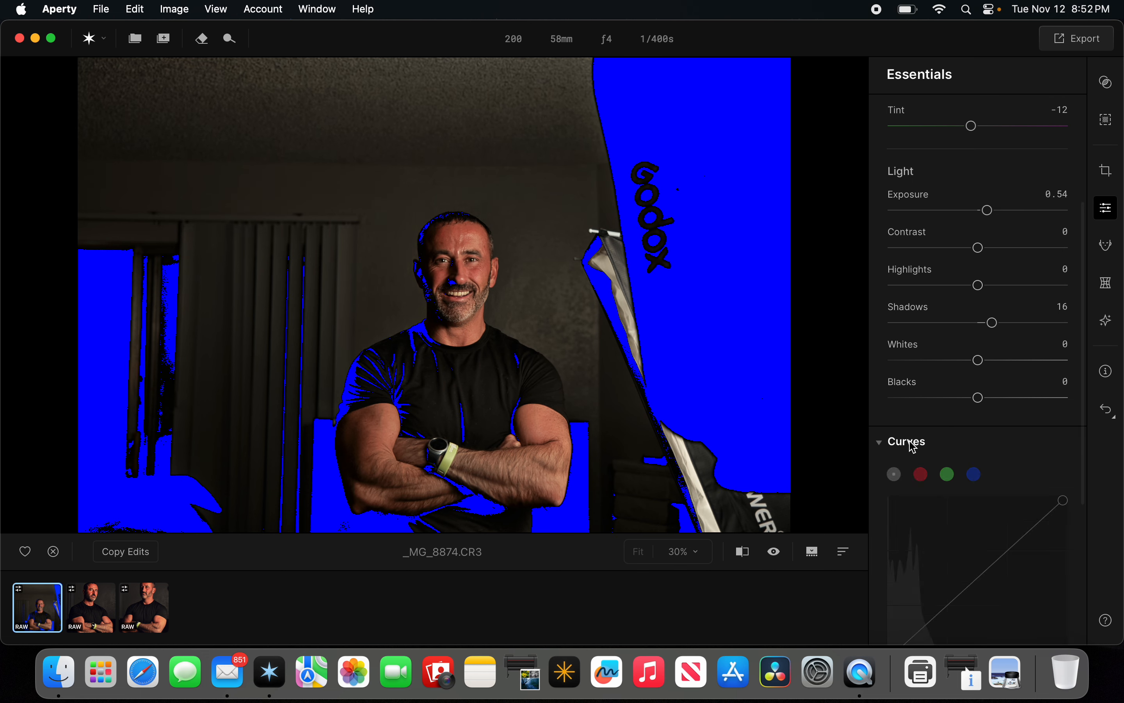
scroll(923, 429, "down", 4)
scroll(923, 428, "down", 2)
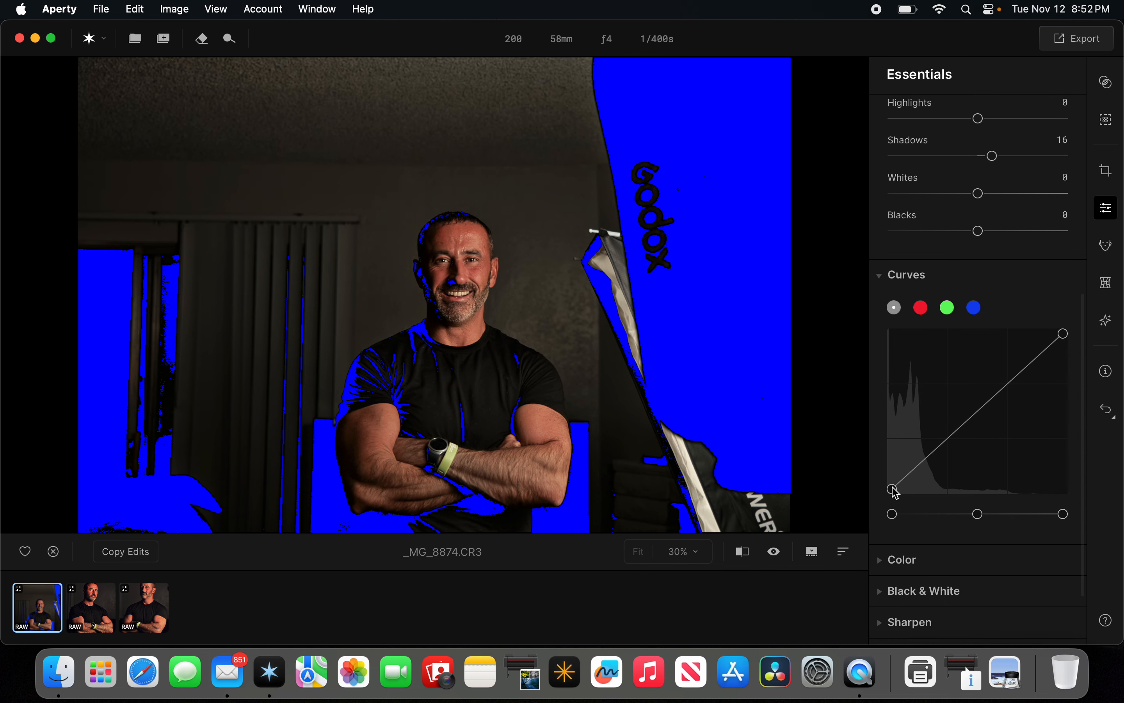
left_click_drag(892, 486, 892, 486)
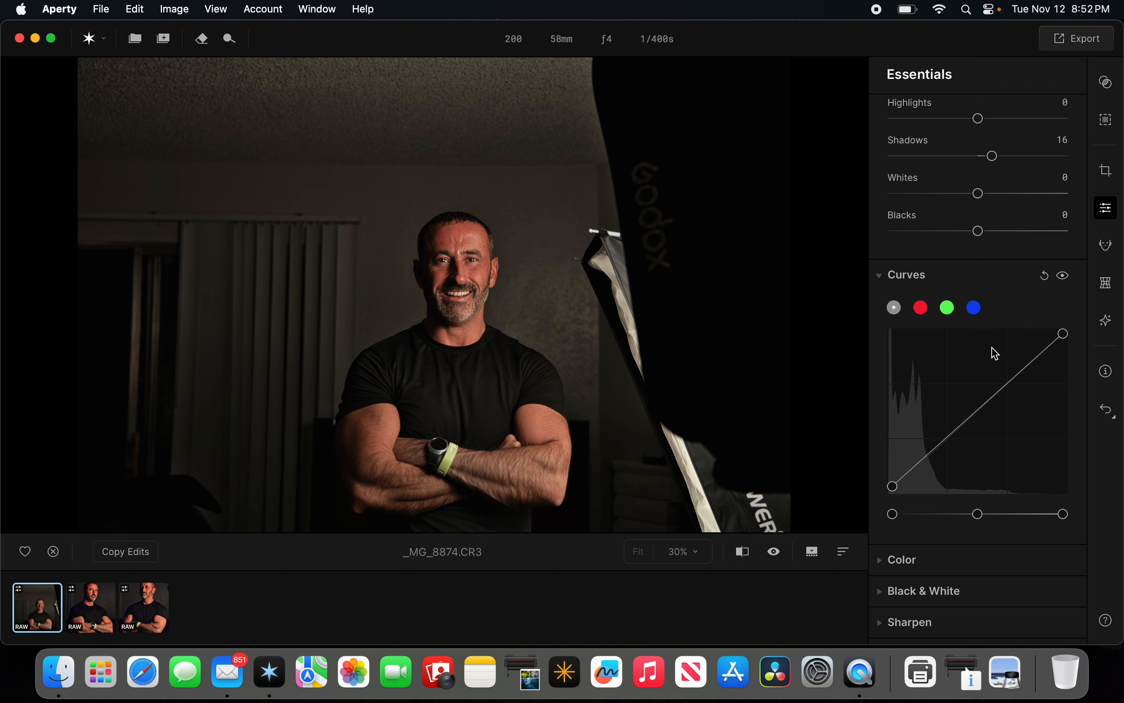
Open the Color section and set Vibrance to 17 and Saturation to 15.
scroll(964, 460, "down", 2)
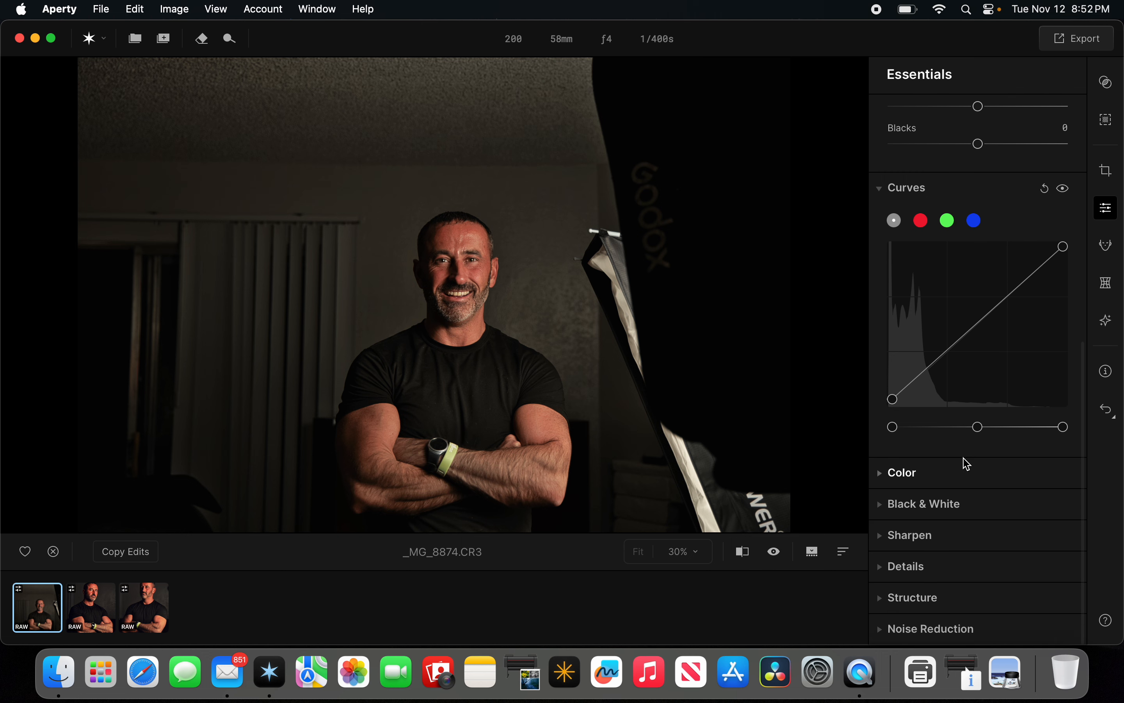
left_click(896, 476)
scroll(947, 458, "down", 2)
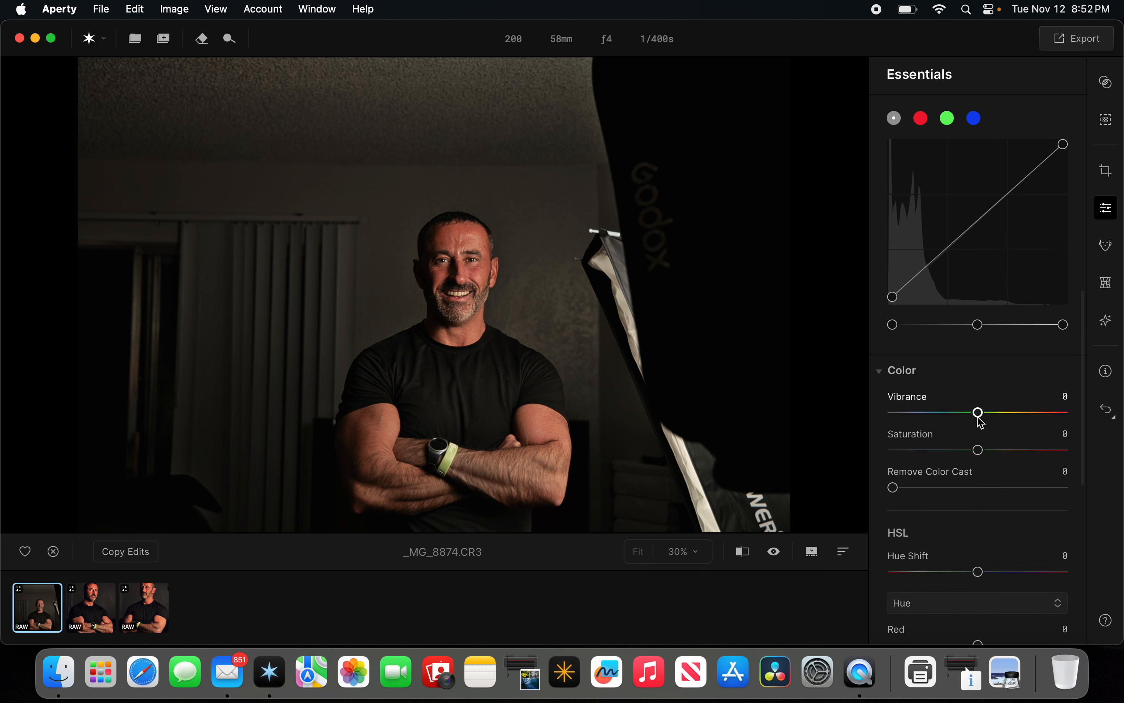
left_click_drag(979, 414, 992, 453)
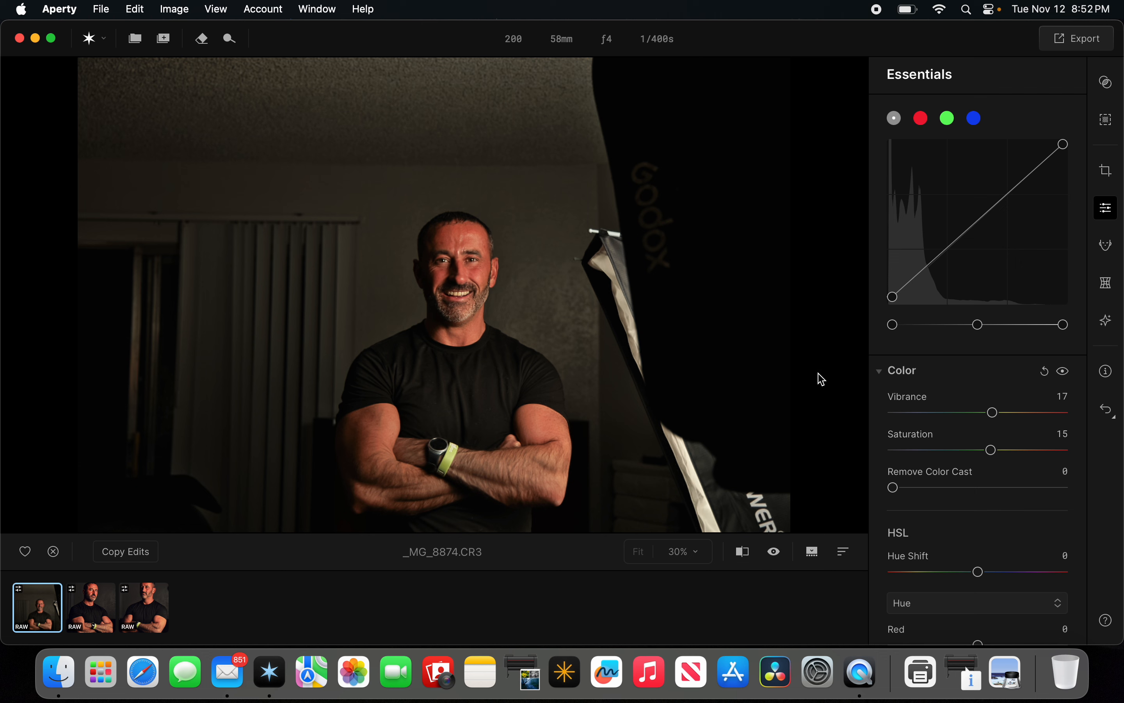
Look over the HSL sliders, then collapse the Color section.
scroll(968, 465, "down", 8)
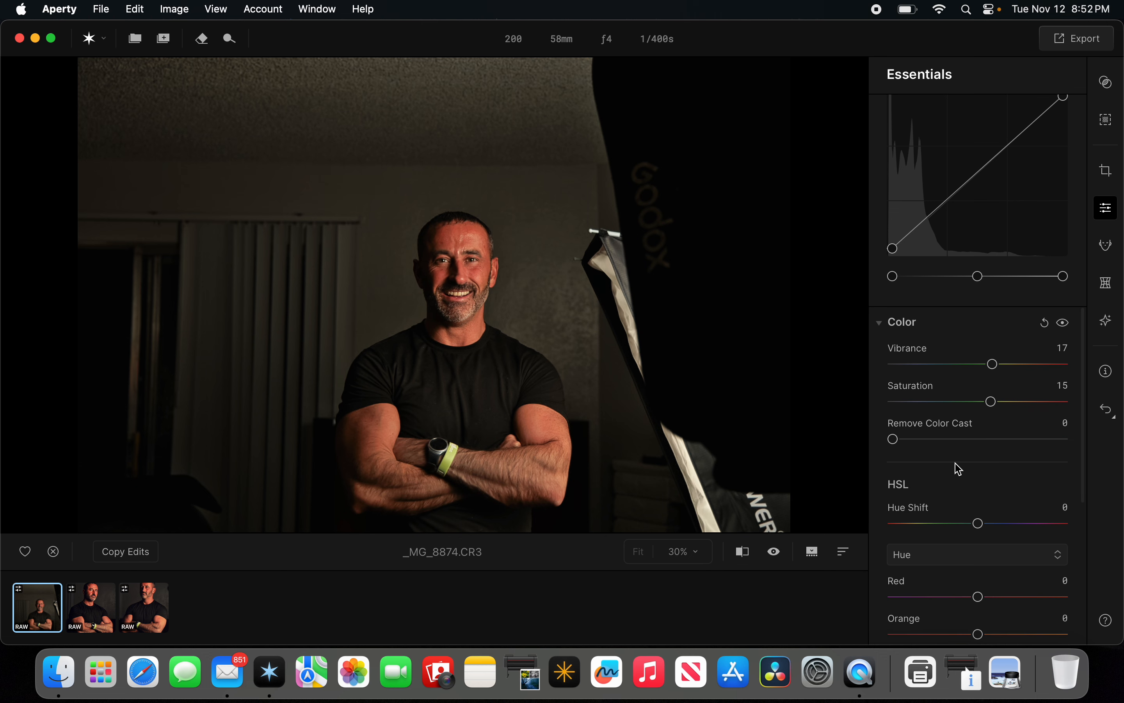
scroll(958, 464, "down", 3)
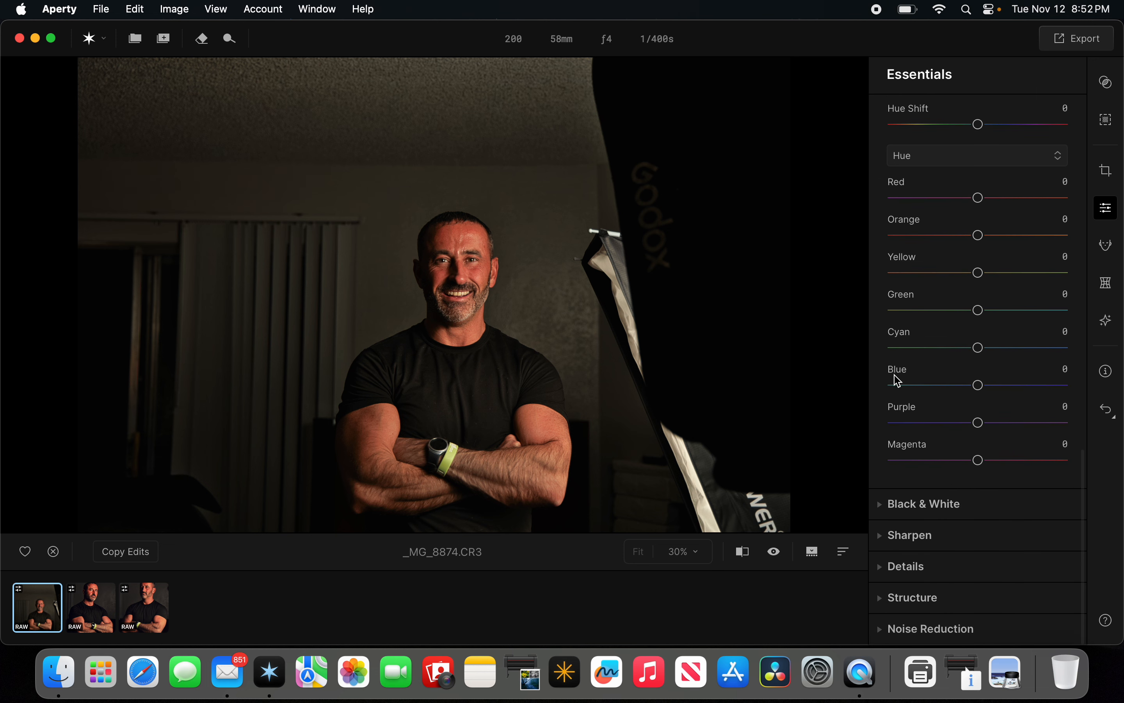
scroll(906, 367, "up", 9)
scroll(920, 316, "up", 1)
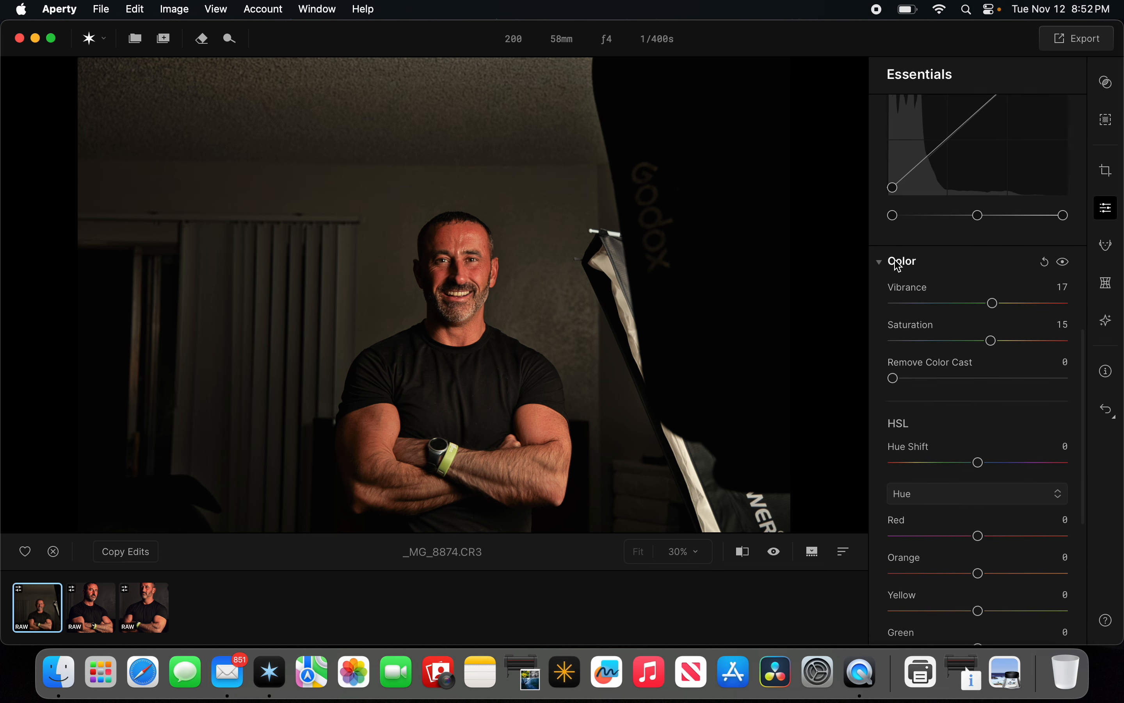
left_click(899, 261)
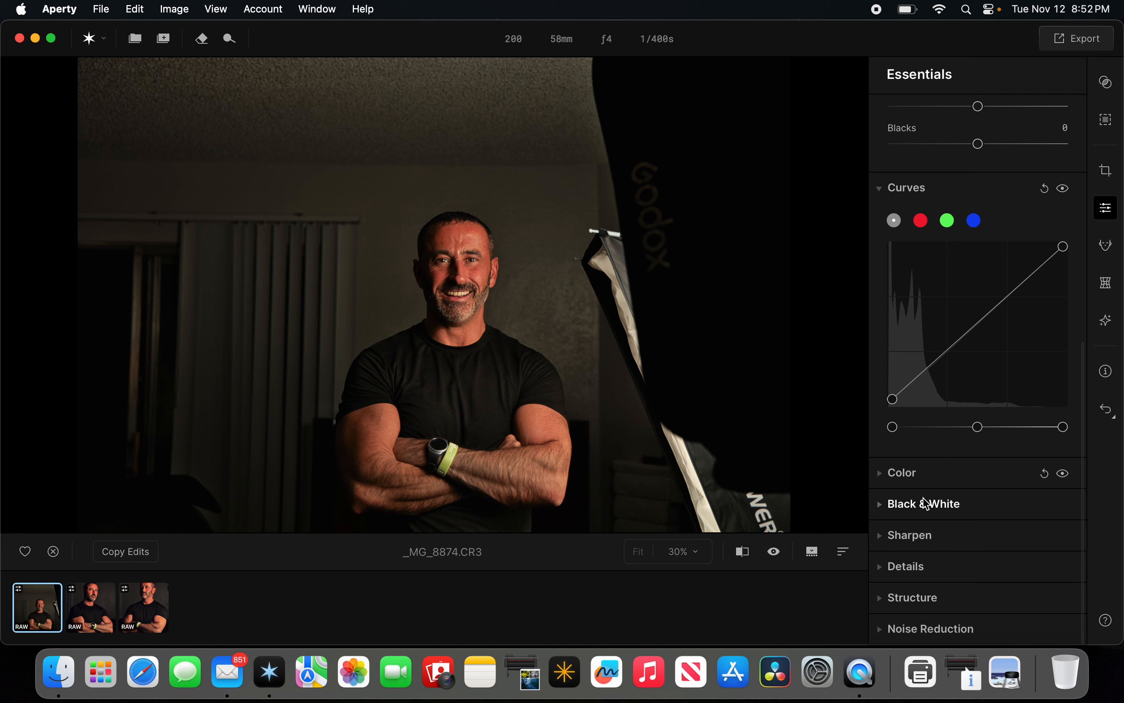
Open the Sharpen section and set the Sharpen amount to 50.
left_click(901, 539)
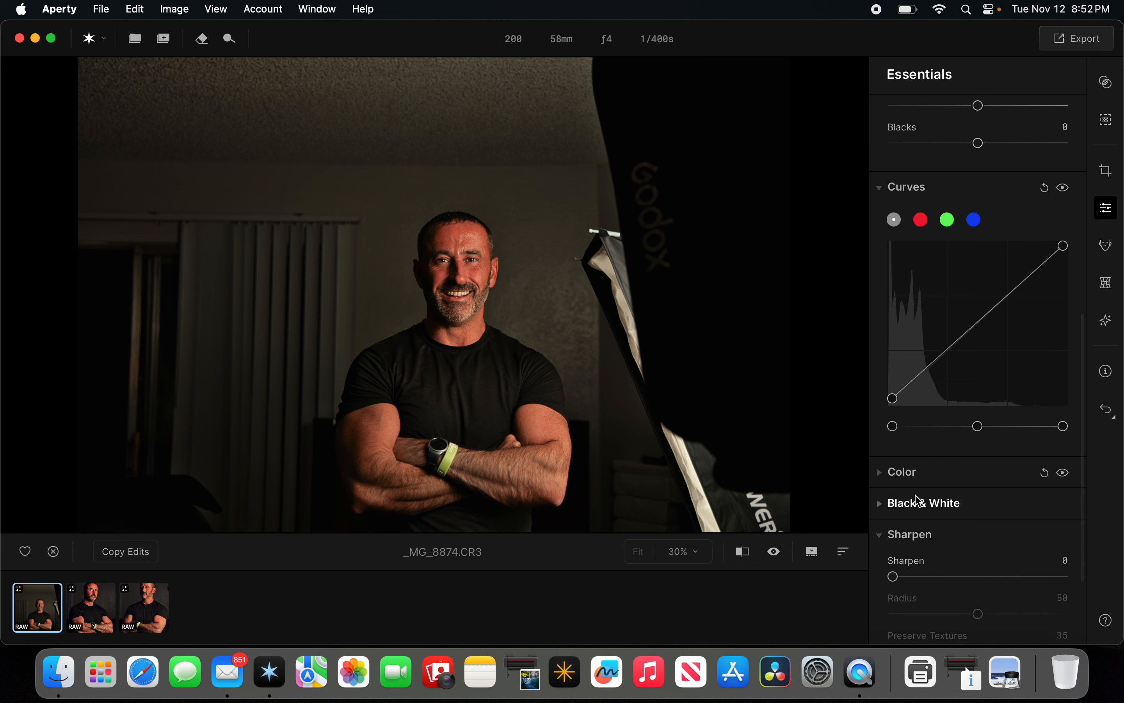
scroll(903, 511, "down", 3)
left_click_drag(896, 448, 948, 450)
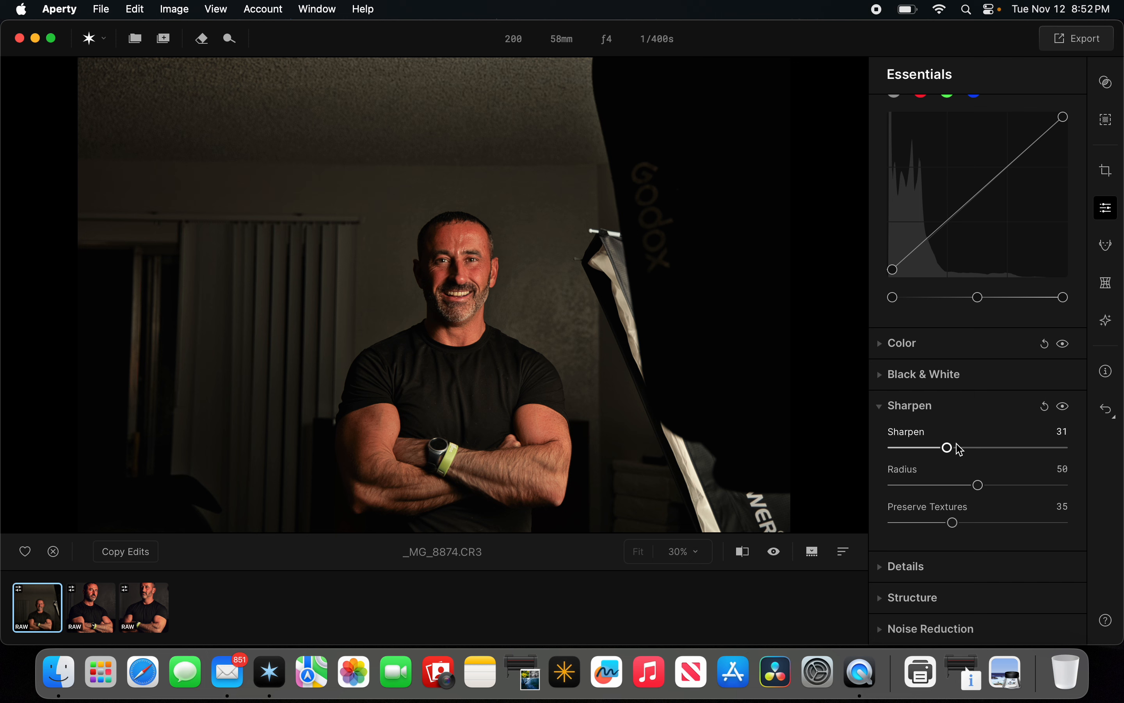
left_click_drag(947, 449, 979, 451)
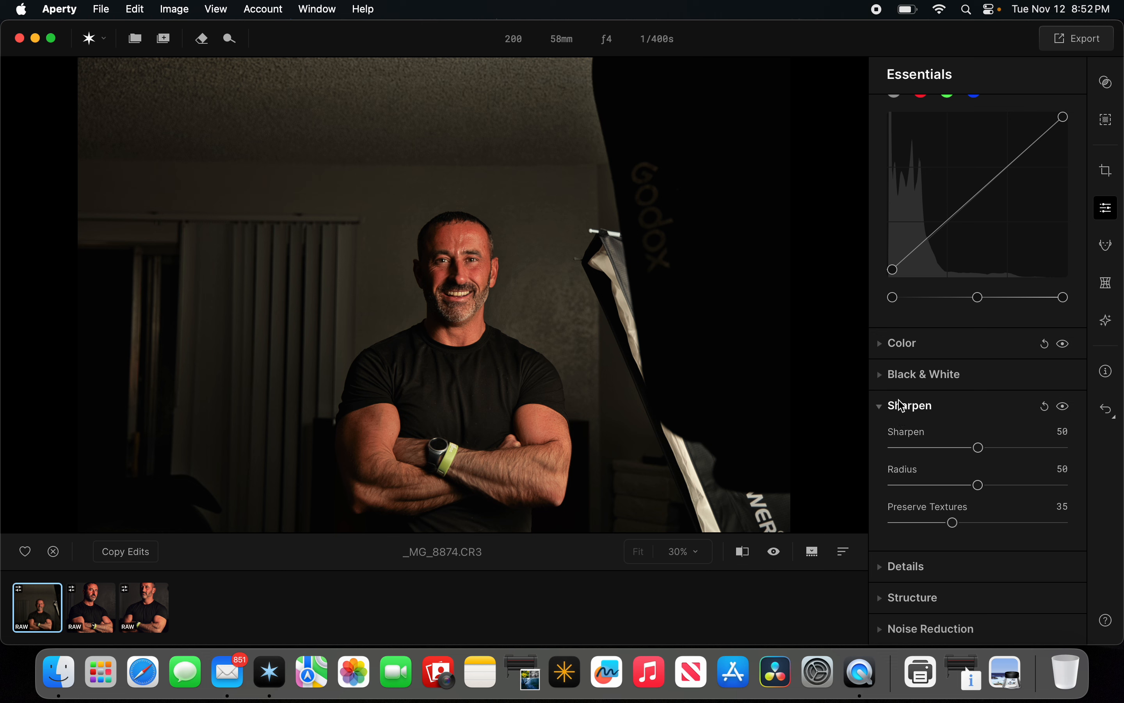
Open the Structure section, set its Amount to 27, and toggle its preview.
left_click(903, 409)
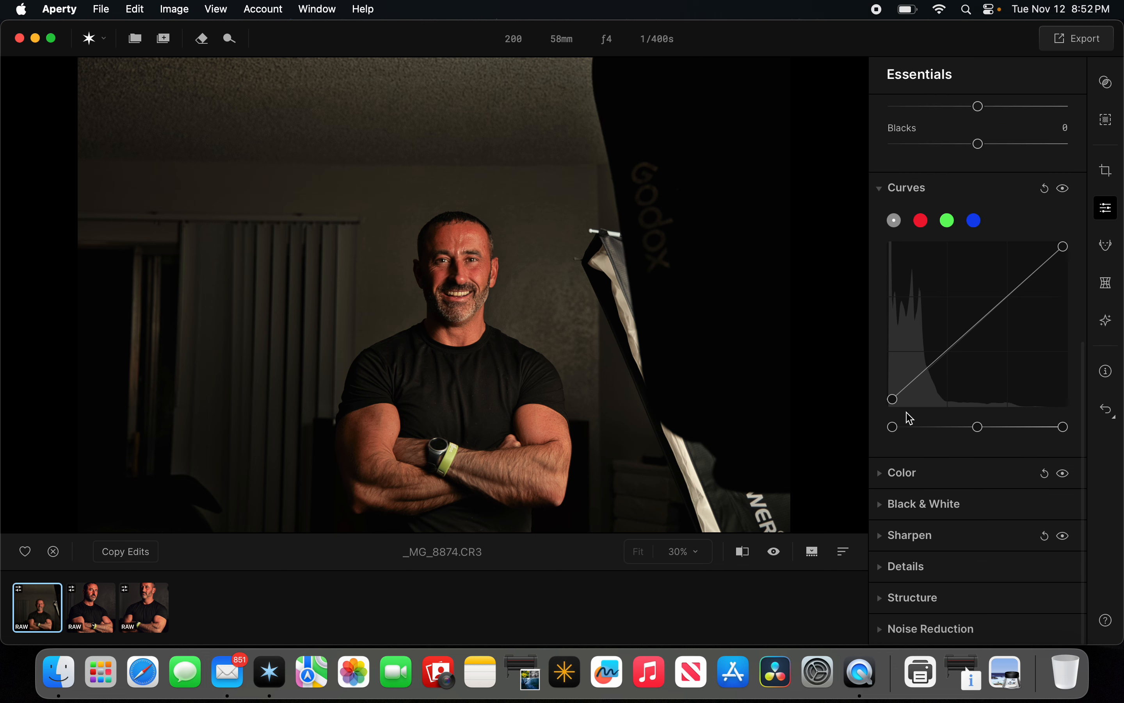
left_click(889, 192)
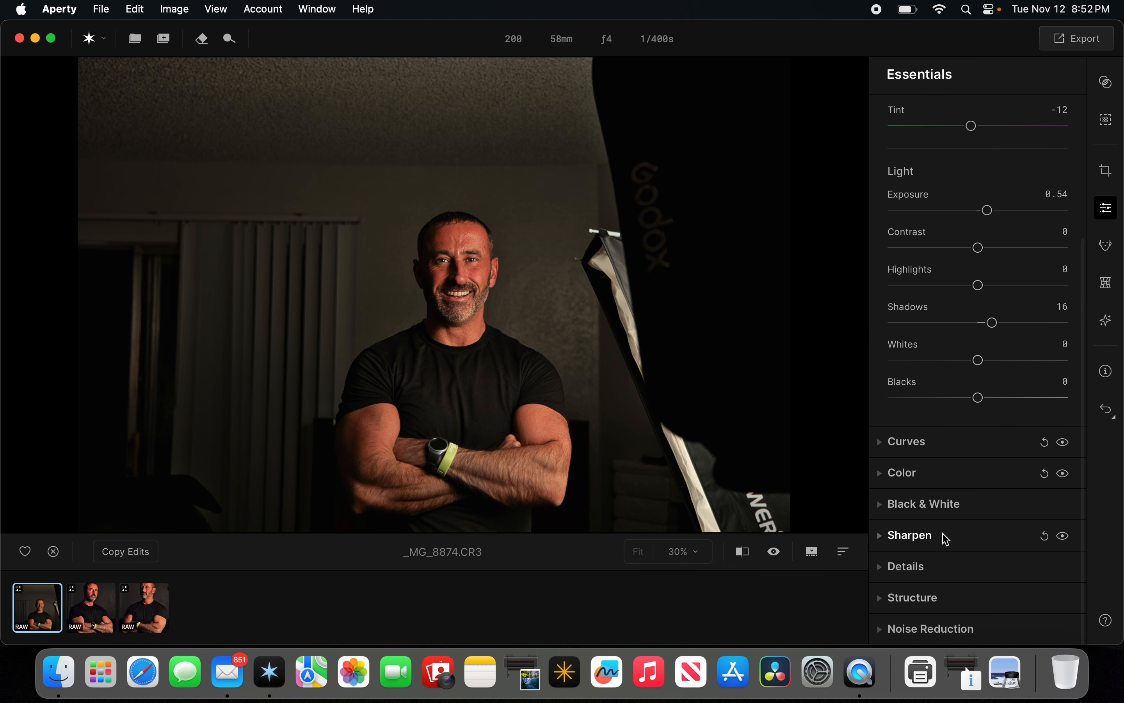
left_click(902, 601)
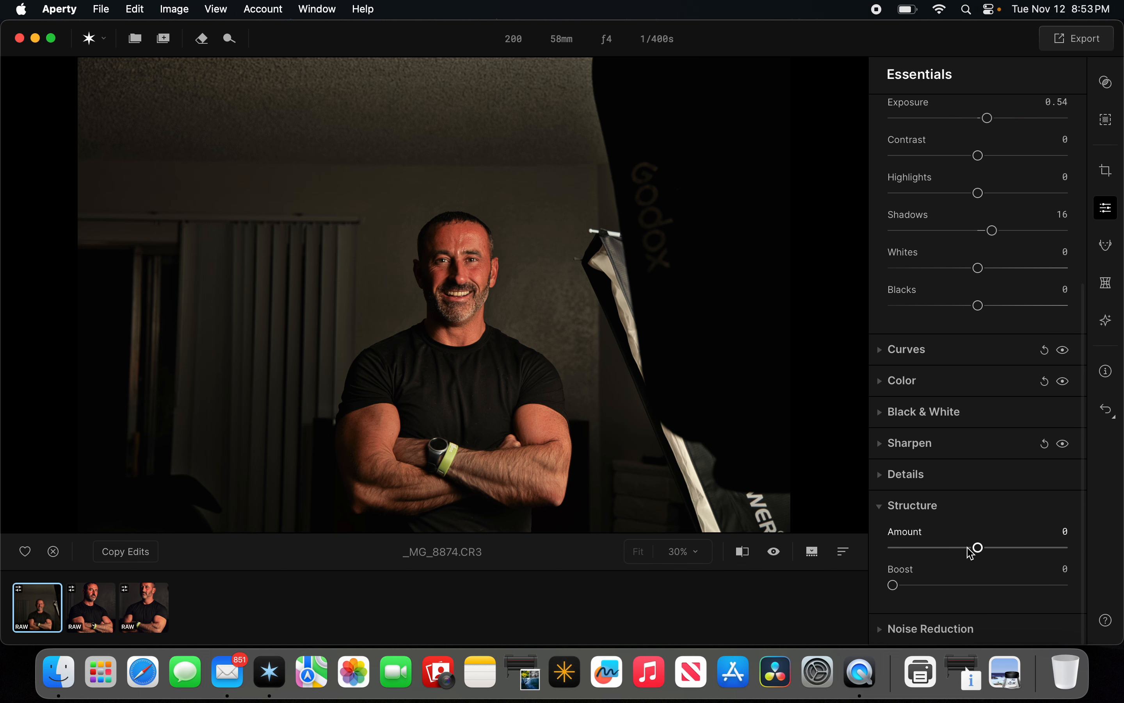
mouse_move(975, 547)
left_mouse_down()
mouse_move(1001, 550)
mouse_move(992, 556)
left_mouse_up()
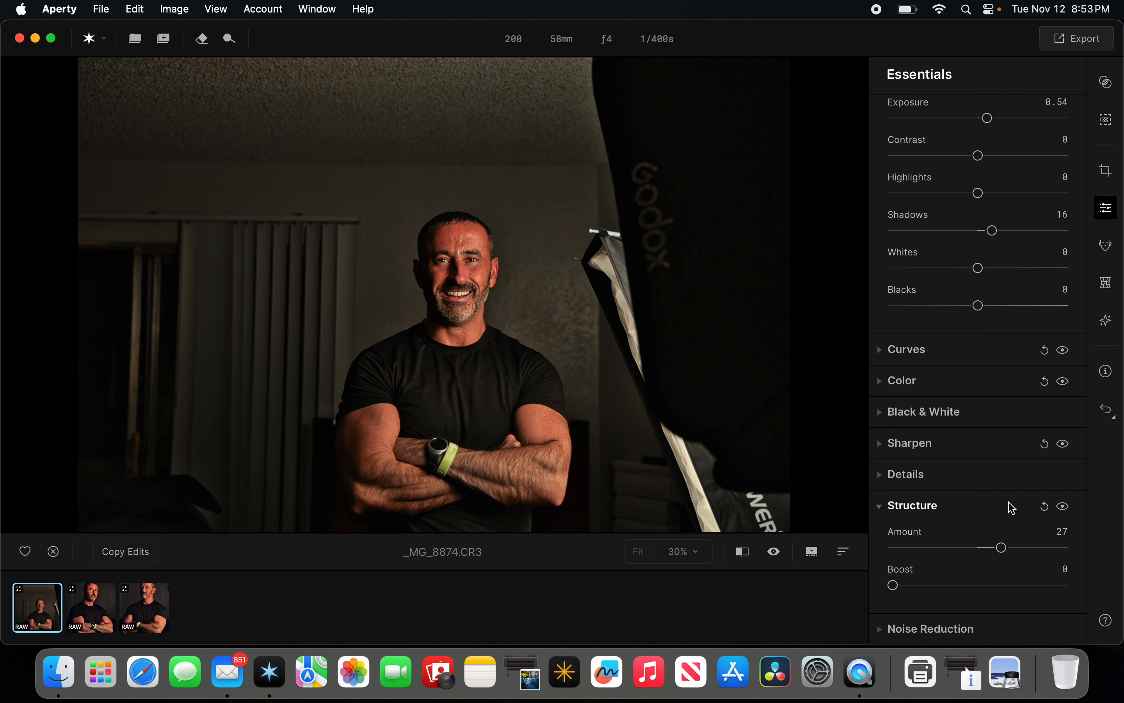
left_click(1062, 506)
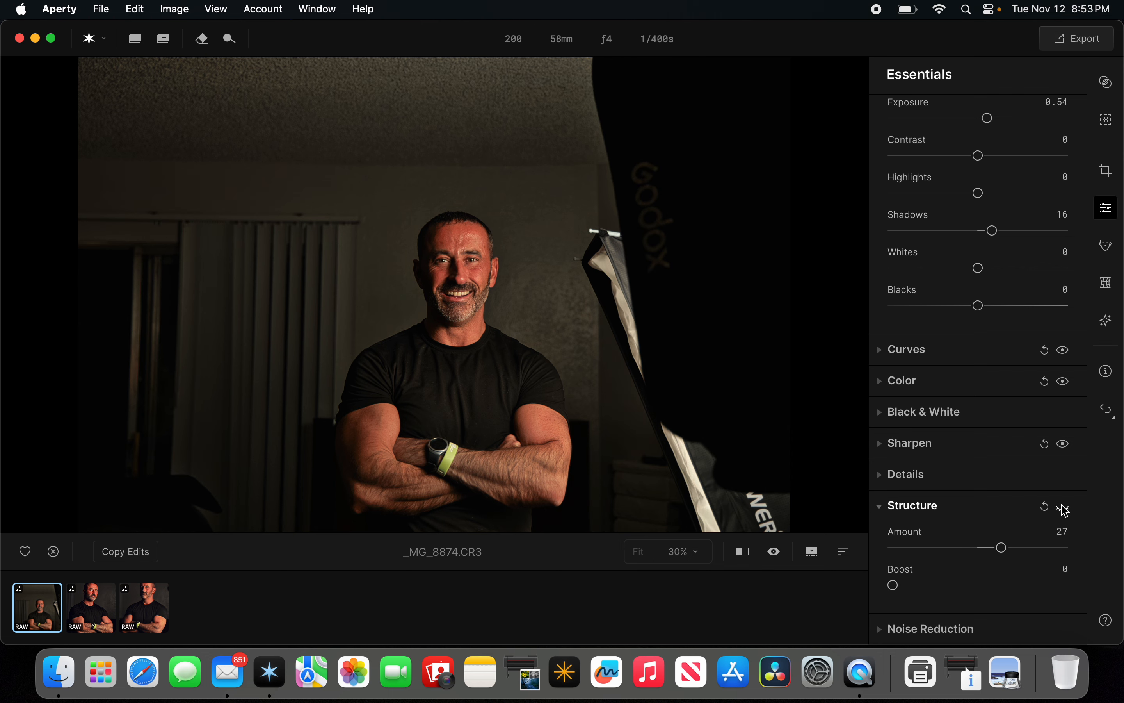
left_click(914, 505)
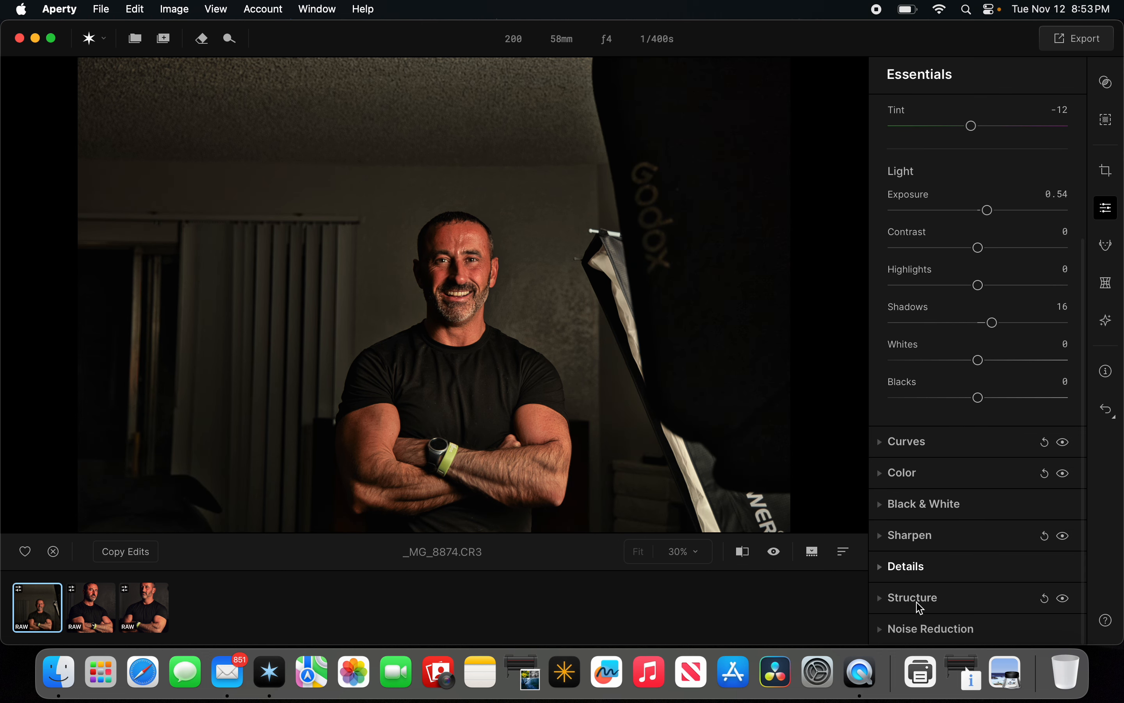
Set Noise Reduction Luminosity to 35 and Color to 36.
left_click(899, 627)
left_click_drag(889, 541, 953, 541)
left_click_drag(889, 579, 955, 581)
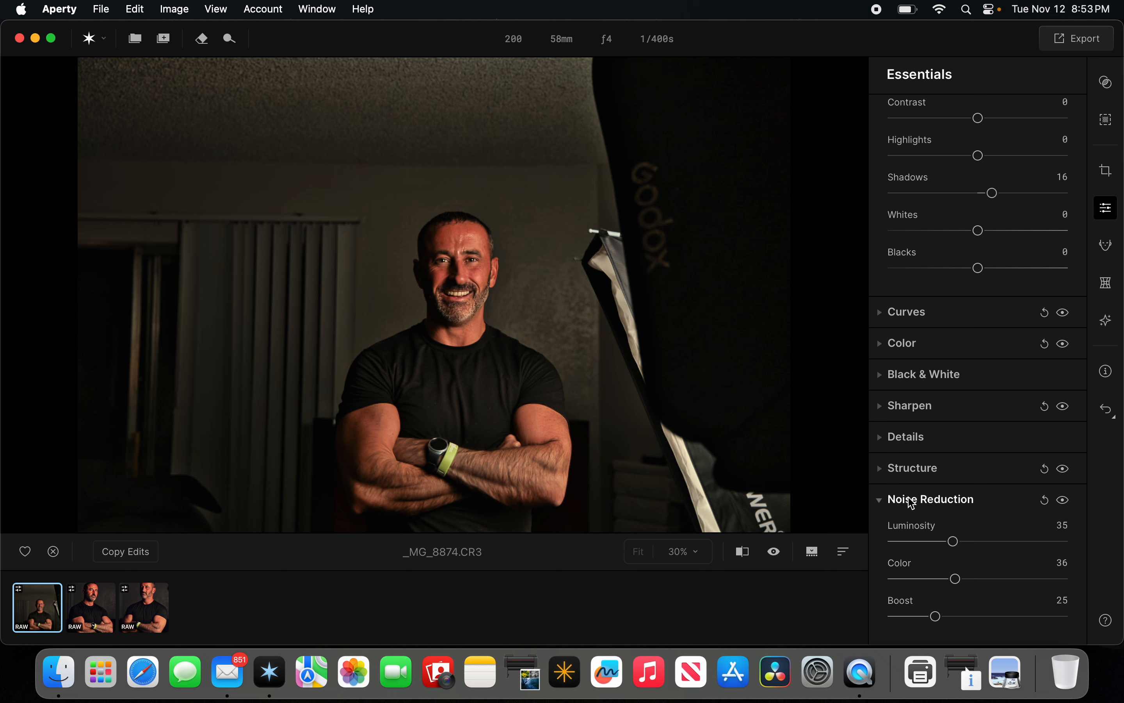
Open the Reshape tools and set Face Slim to 57.
scroll(912, 502, "up", 10)
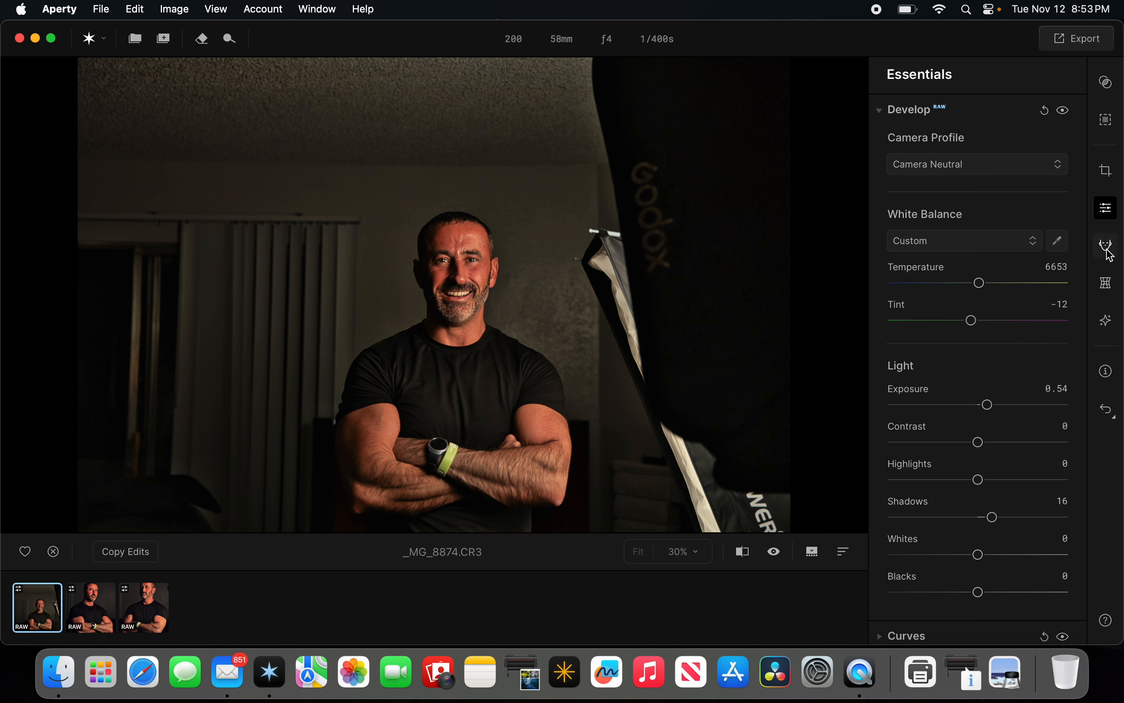
left_click(1107, 283)
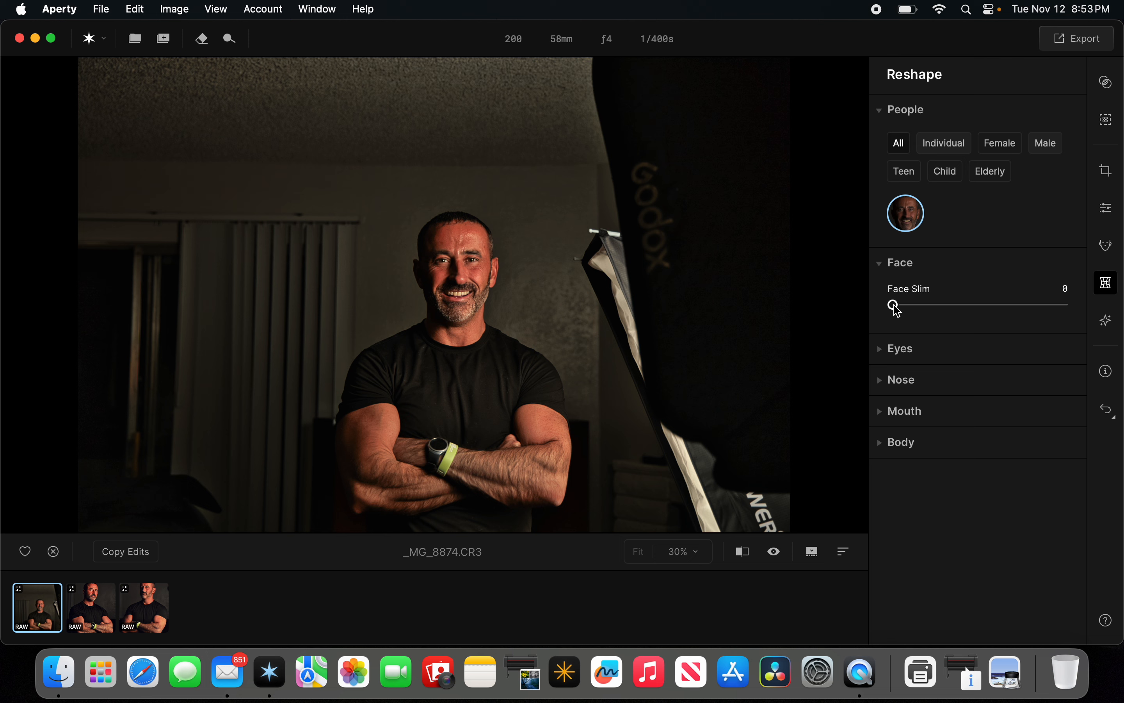
left_click_drag(899, 311, 996, 322)
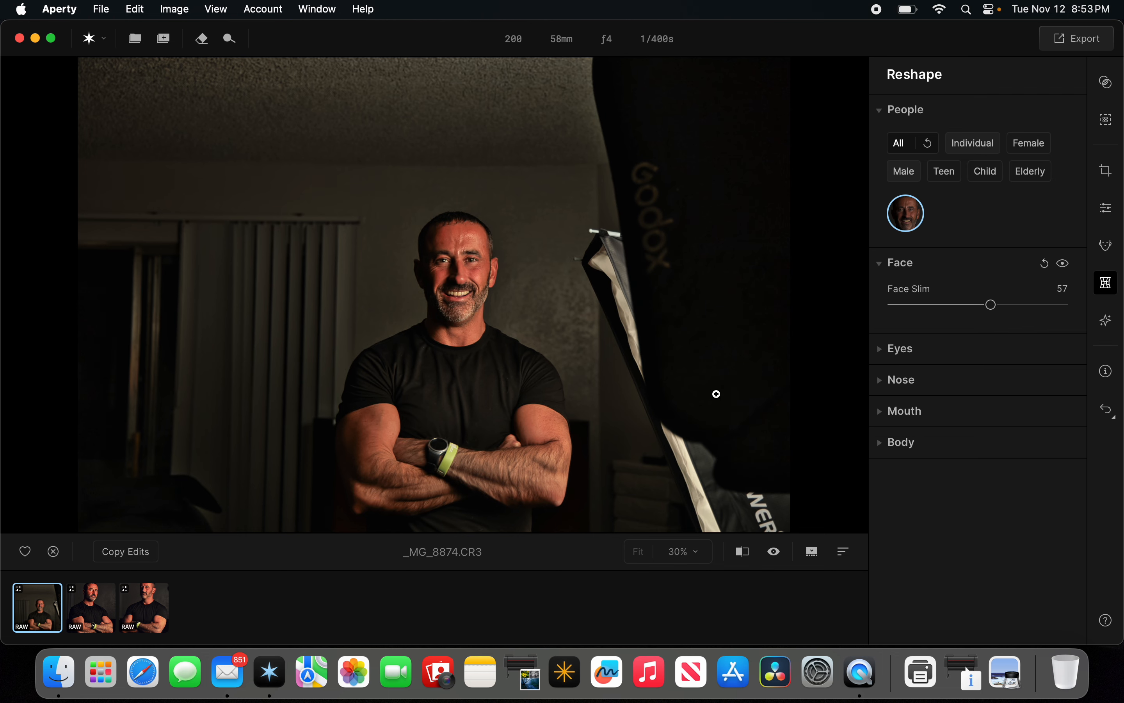
Toggle the Face preview on and off, then reset the Face adjustments.
left_click(1064, 265)
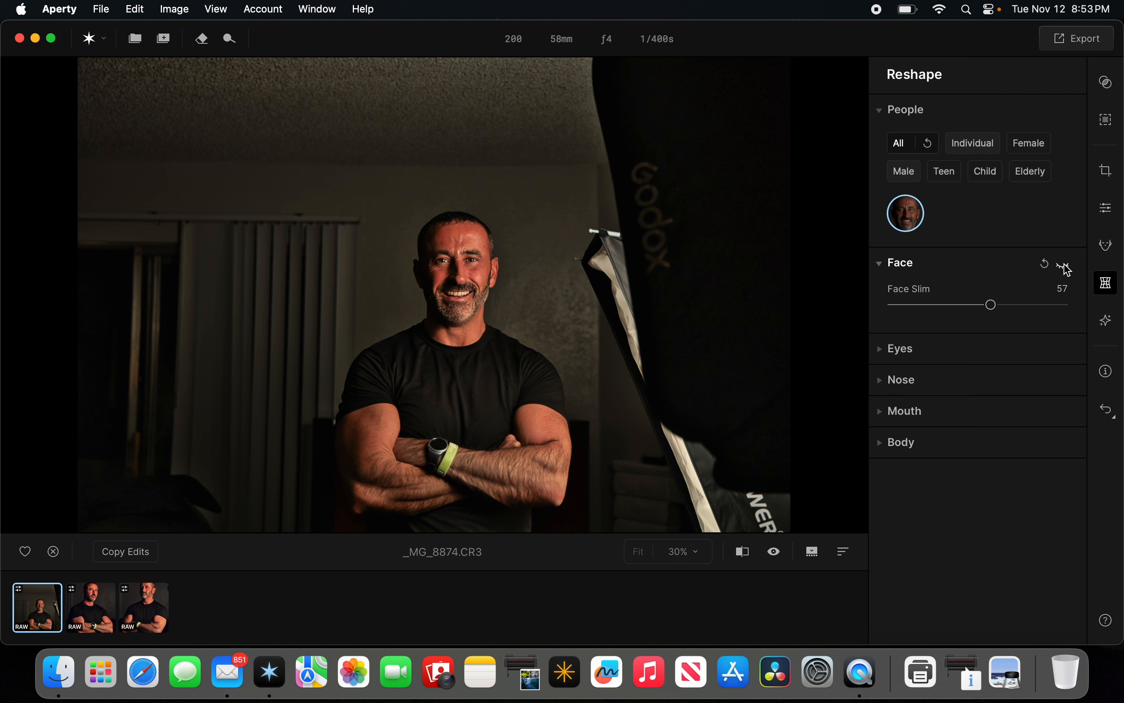
left_click(1065, 266)
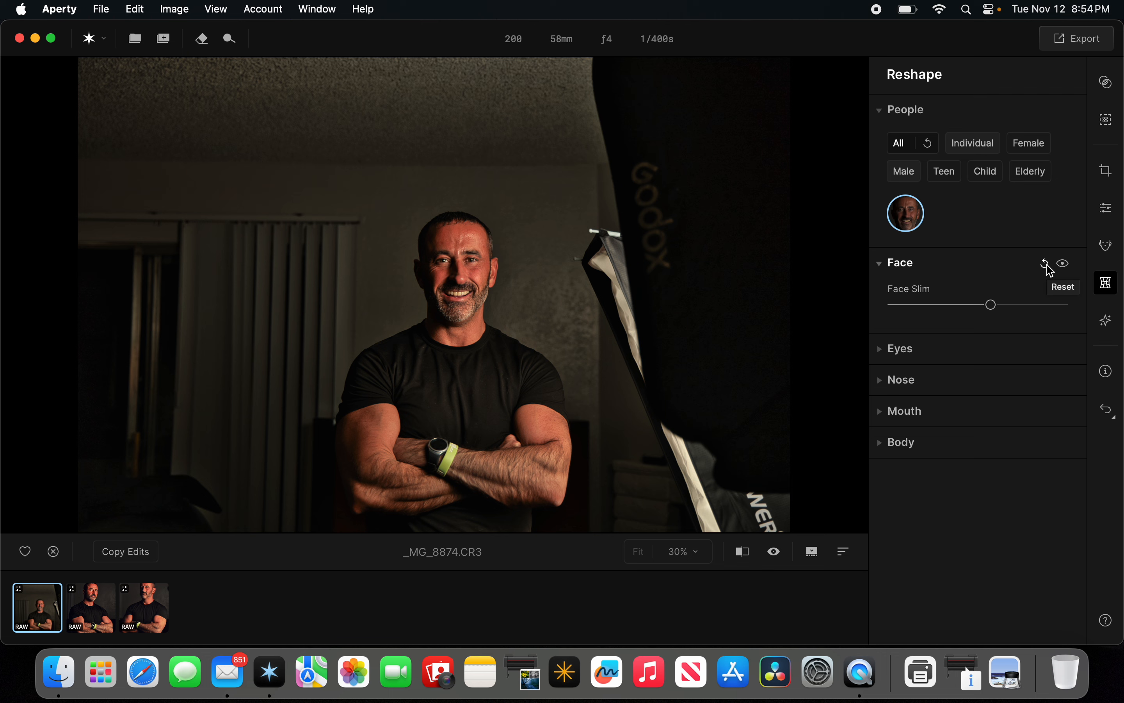
left_click(1048, 268)
Collapse the Face section and open the Eyes reshape options.
left_click(896, 269)
left_click(900, 293)
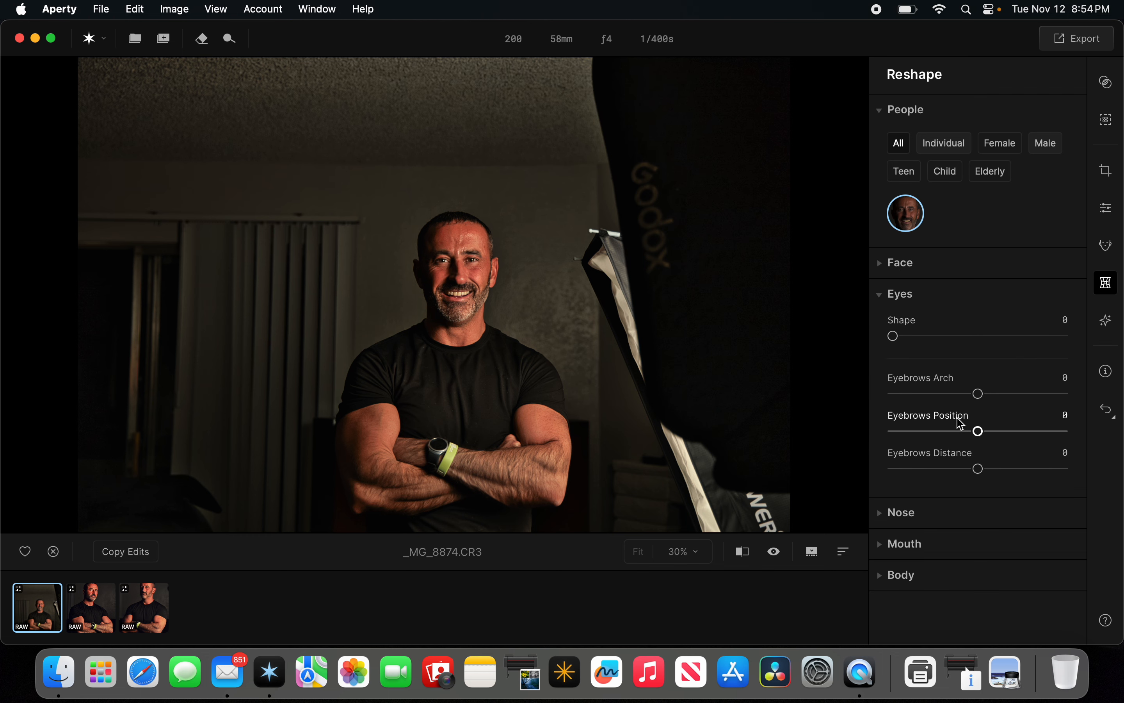
Try Eyebrows Arch at 59, then reset the Eyes reshape adjustments and collapse the section.
left_click_drag(979, 394, 1031, 397)
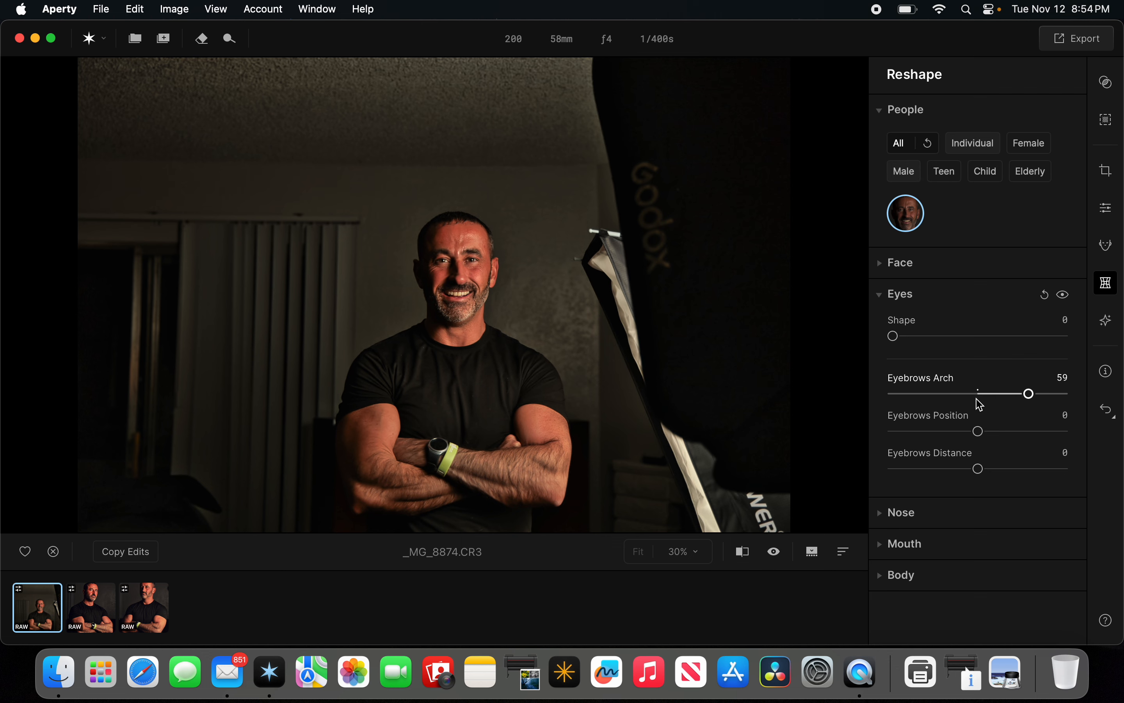
left_click(1044, 295)
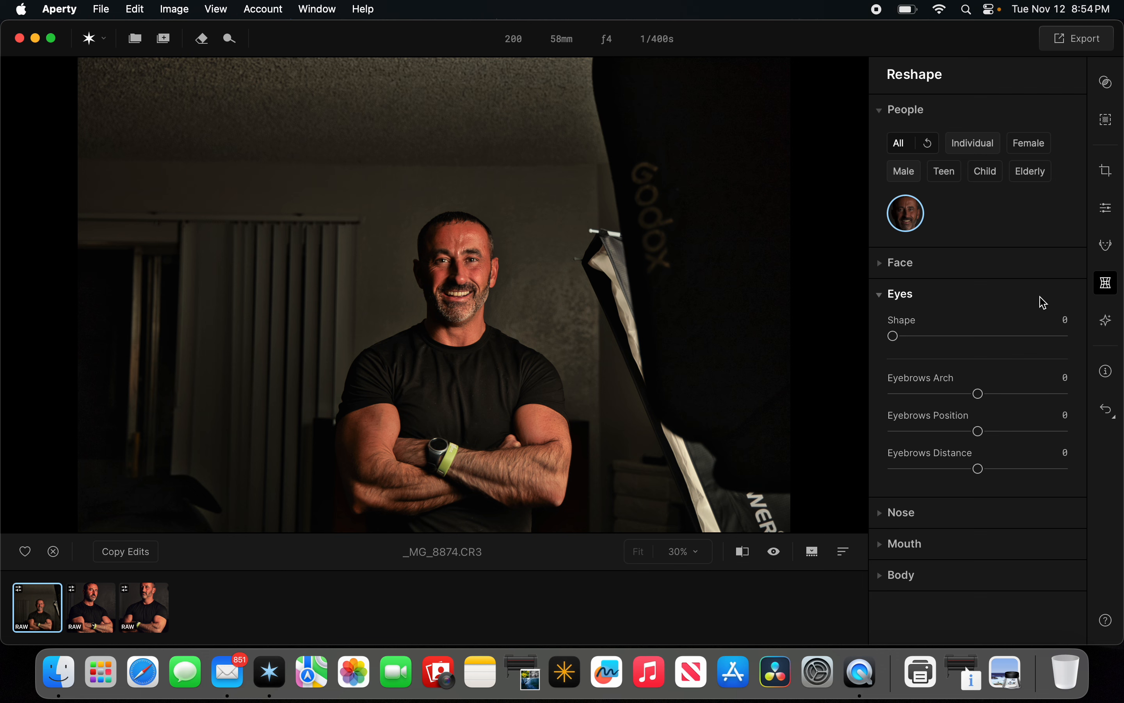
left_click(899, 297)
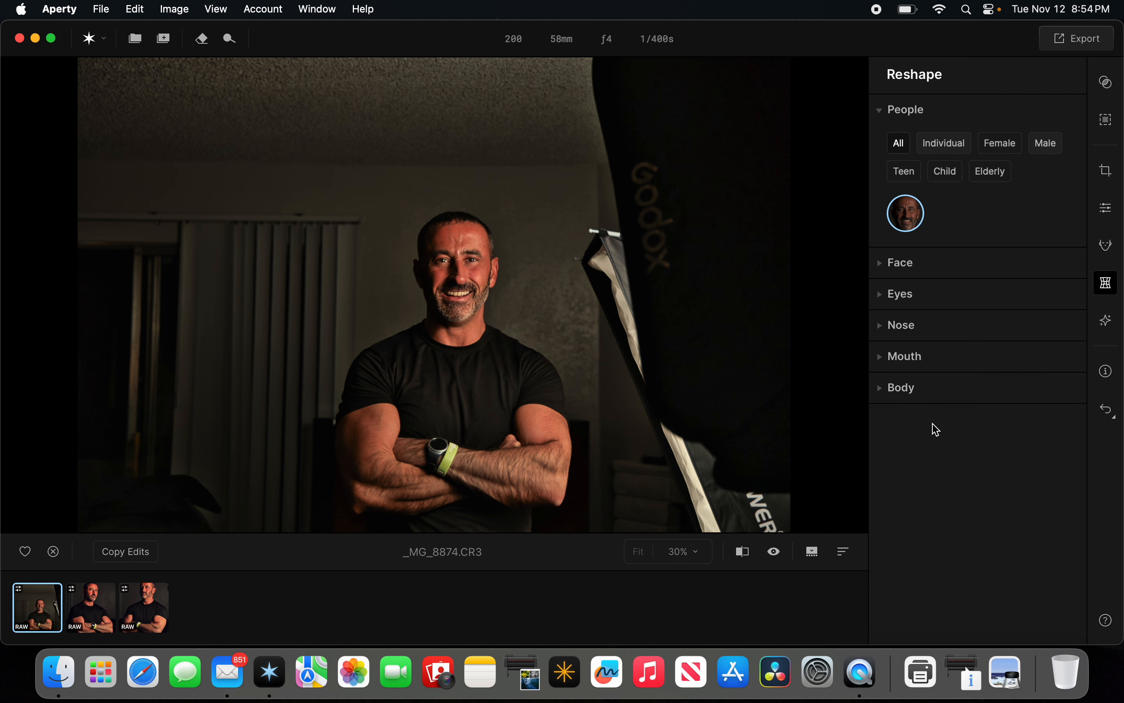
Open the Body reshape options and set Shape to 43 and Abdomen to 45.
left_click(906, 360)
left_click(904, 359)
left_click(897, 385)
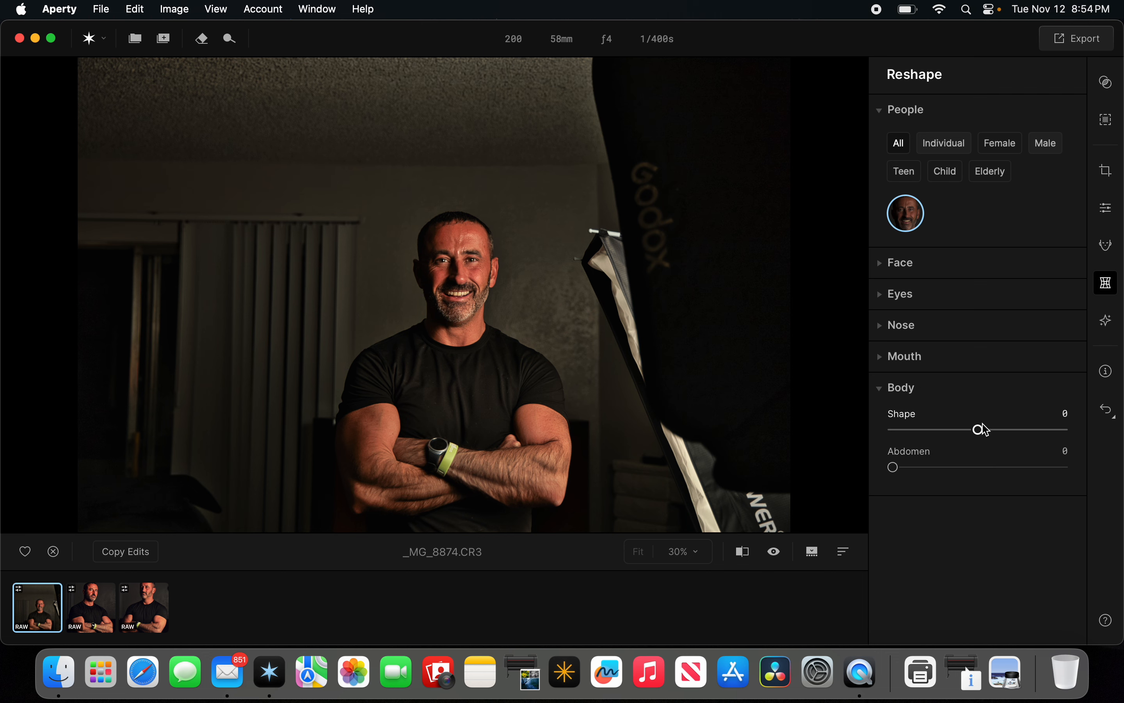
left_click_drag(979, 429, 1017, 429)
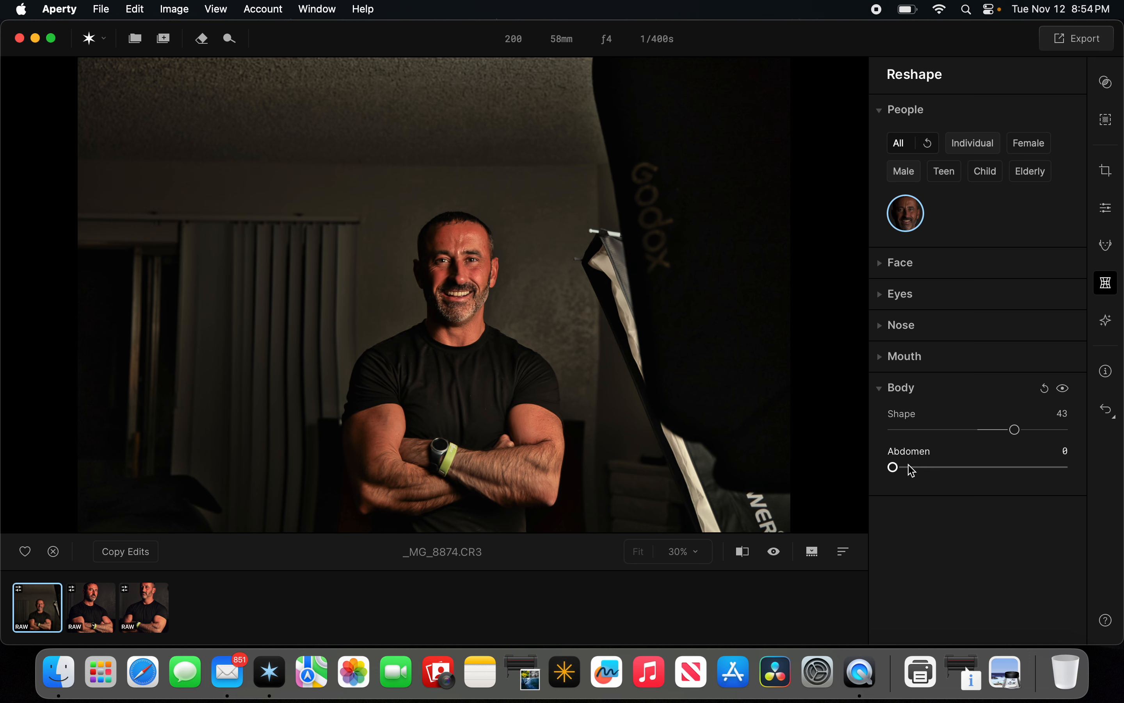
left_click_drag(894, 467, 972, 469)
Toggle the Body preview off and on, then reset the Body adjustments.
left_click(1065, 392)
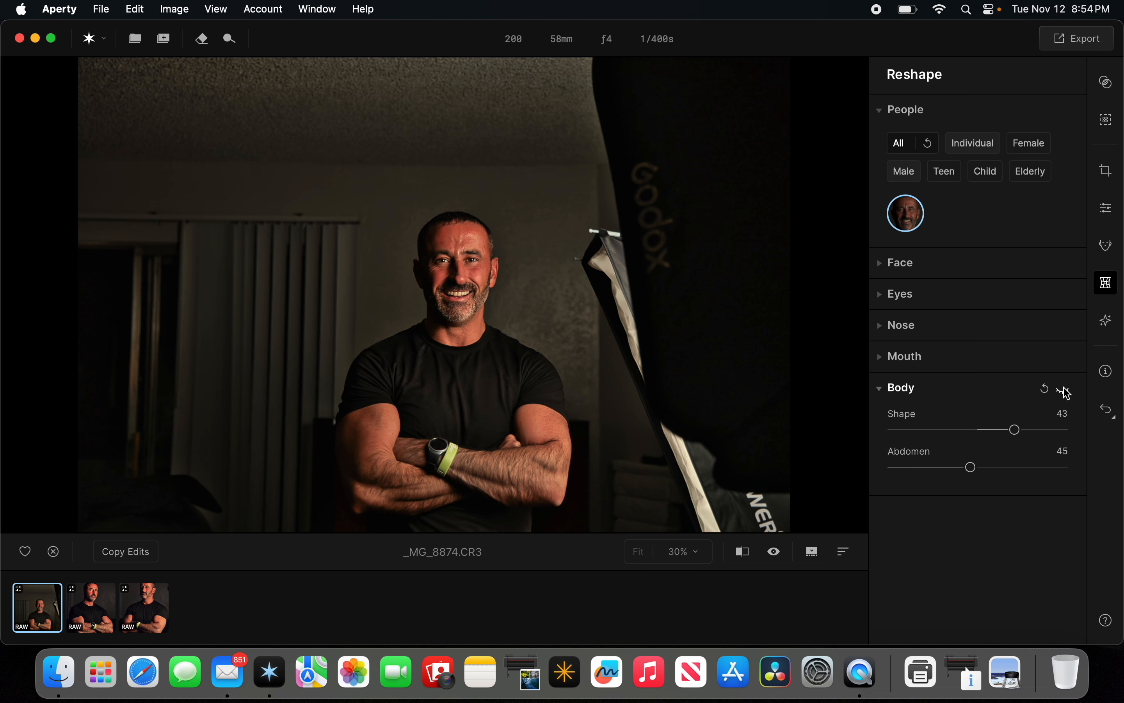
left_click(1064, 388)
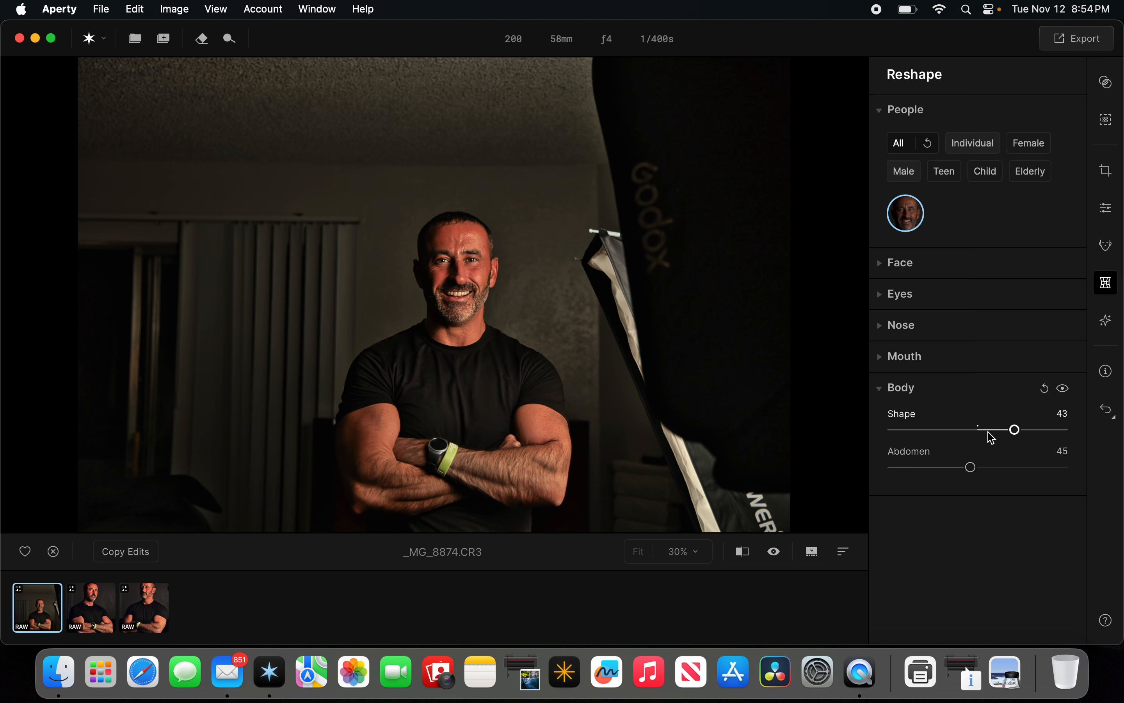
left_click(1046, 392)
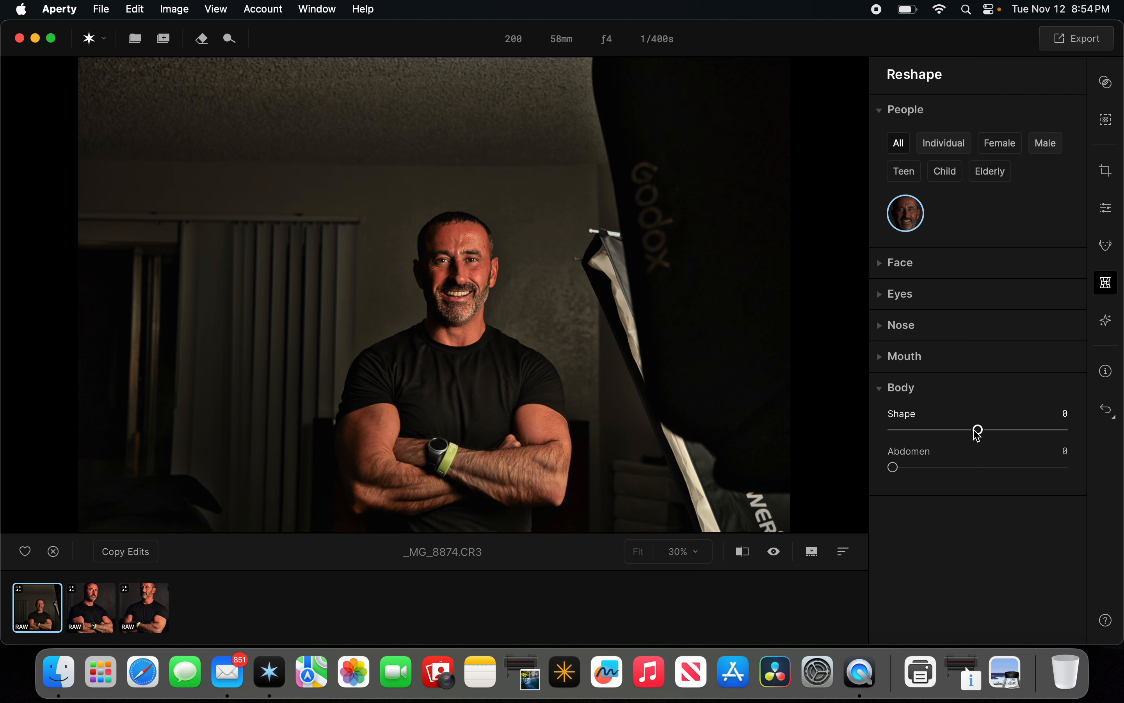
Try Body Shape at -86, then reset the Body adjustments and collapse the section.
left_click_drag(979, 430, 904, 436)
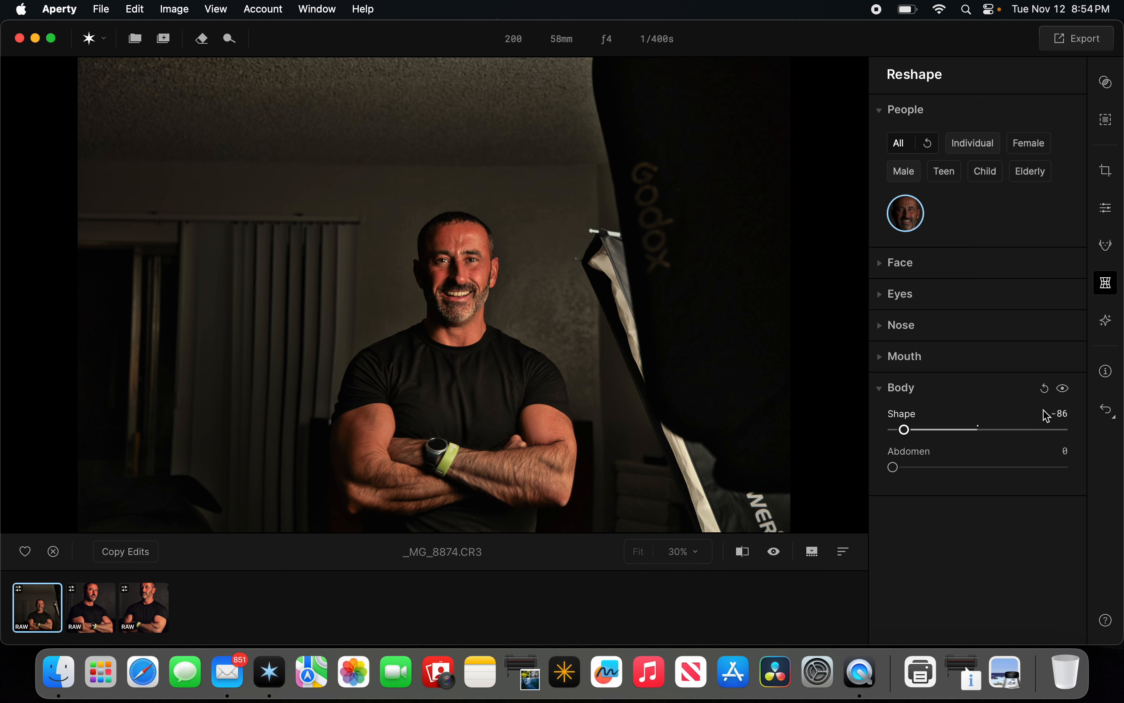
left_click(1046, 391)
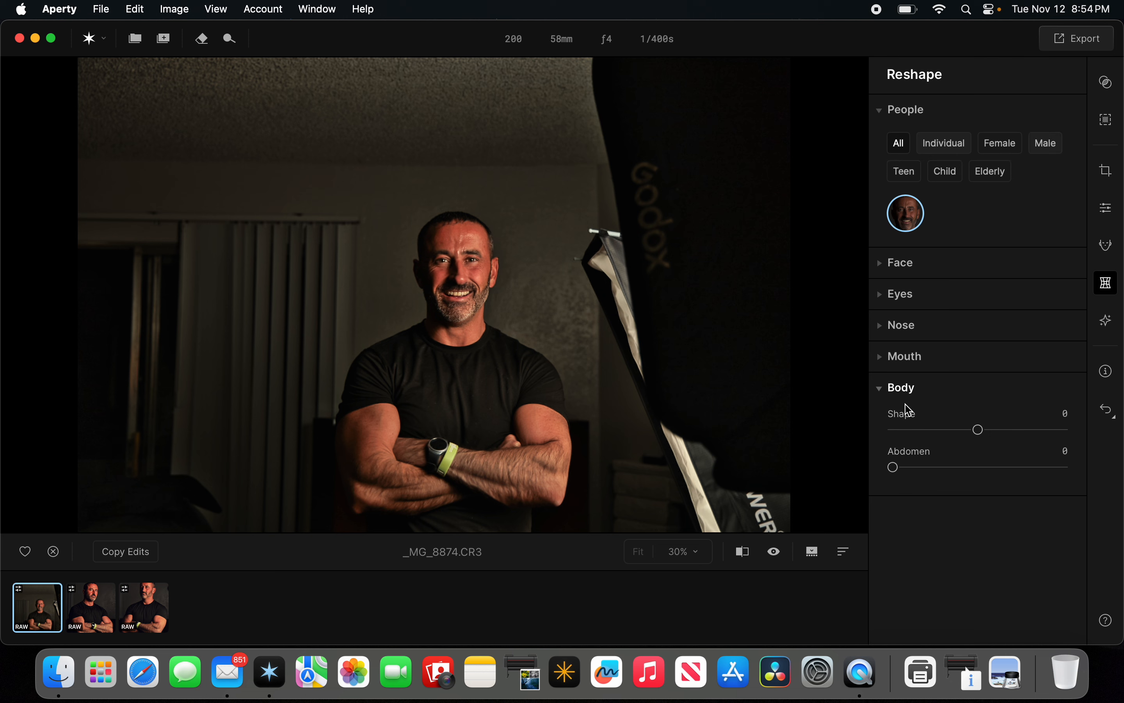
left_click(900, 390)
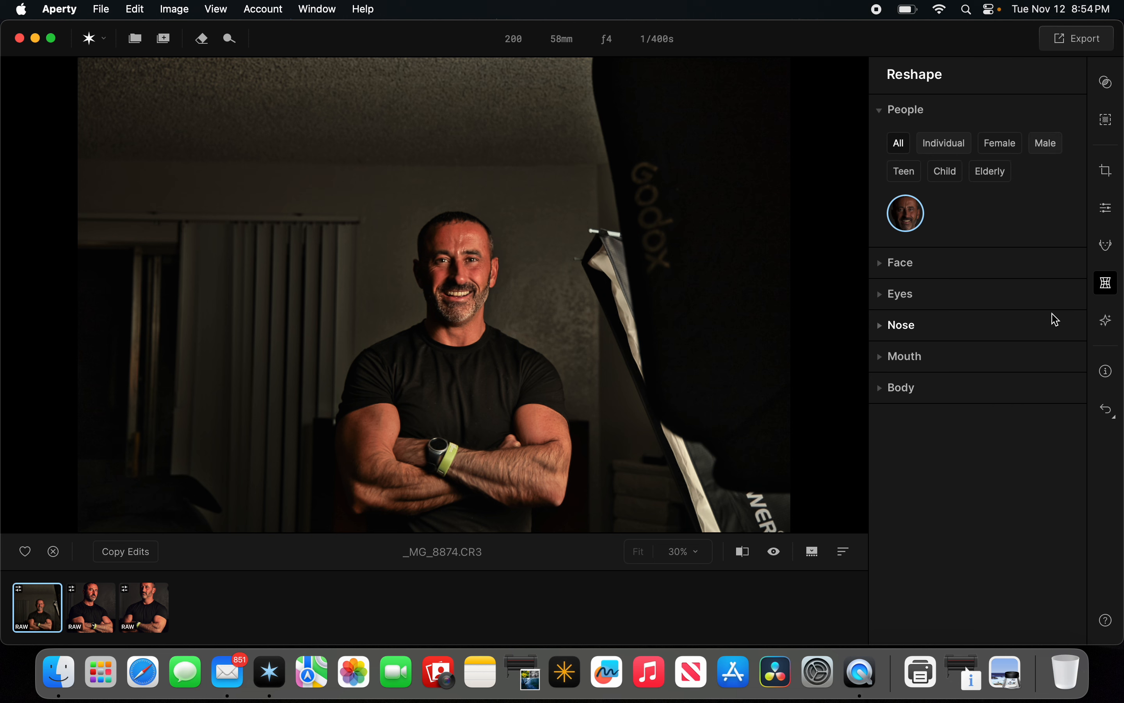
Open the Retouch tools and set Blemish Removal to 31 on the face.
left_click(1106, 244)
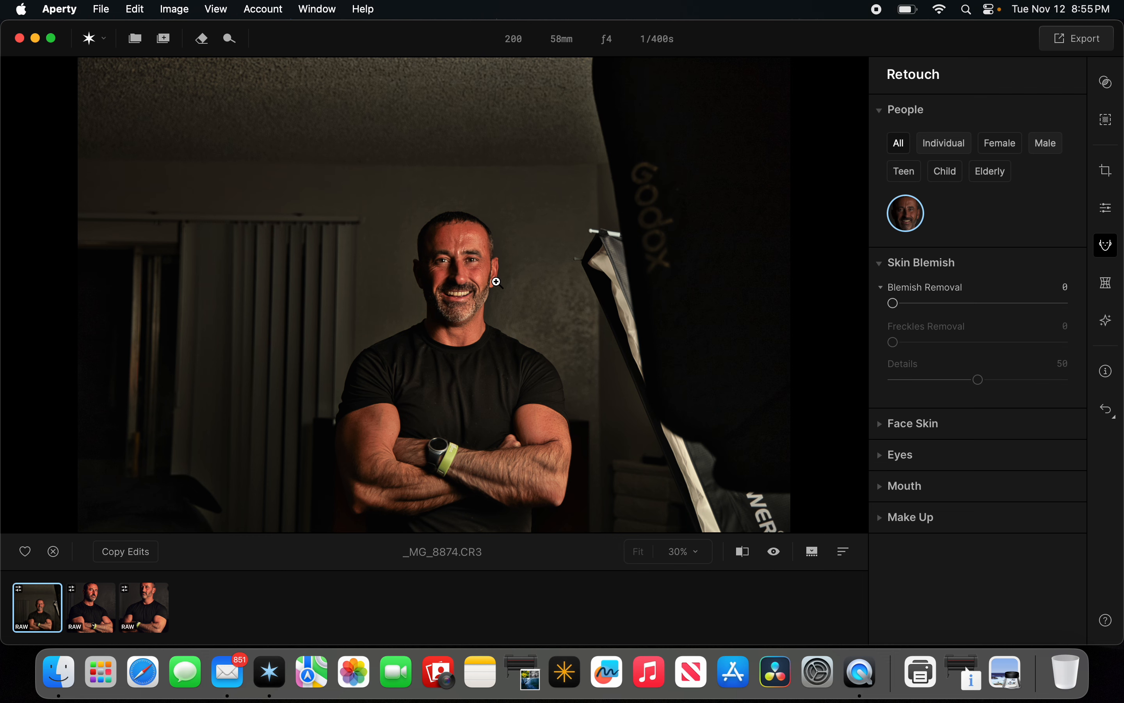
scroll(494, 286, "up", 5)
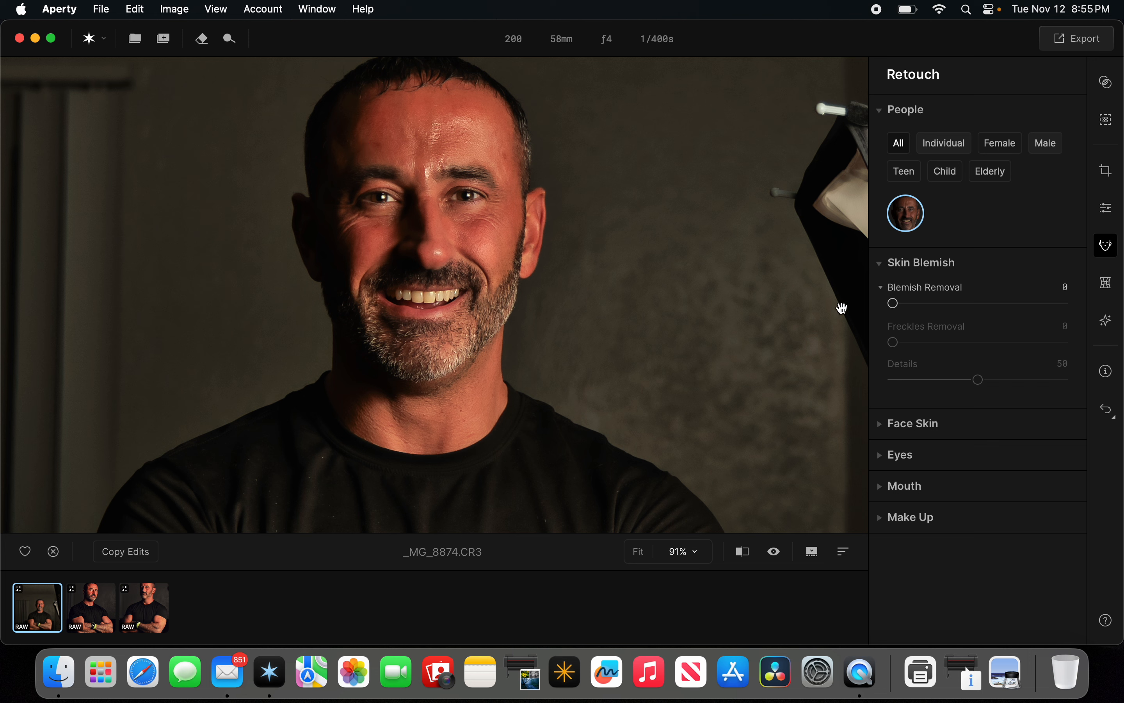
left_click_drag(897, 307, 950, 320)
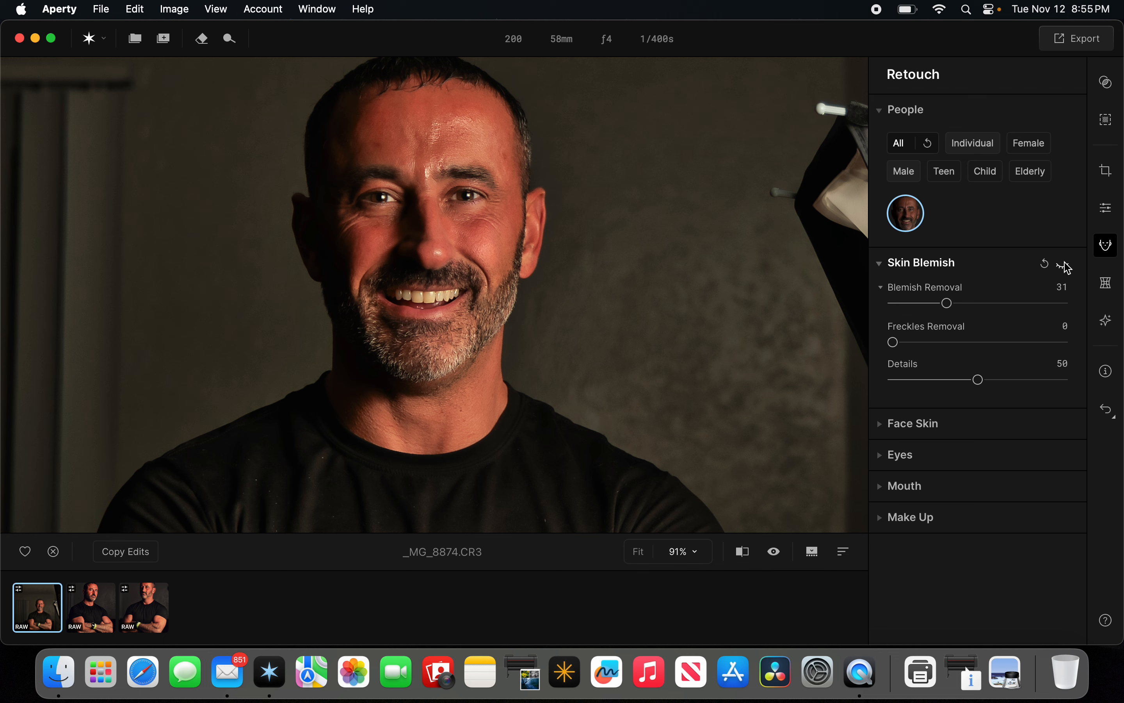
Collapse Skin Blemish, open Face Skin, and set Skin Smoothing to 21.
left_click(914, 267)
left_click(912, 295)
scroll(906, 327, "down", 2)
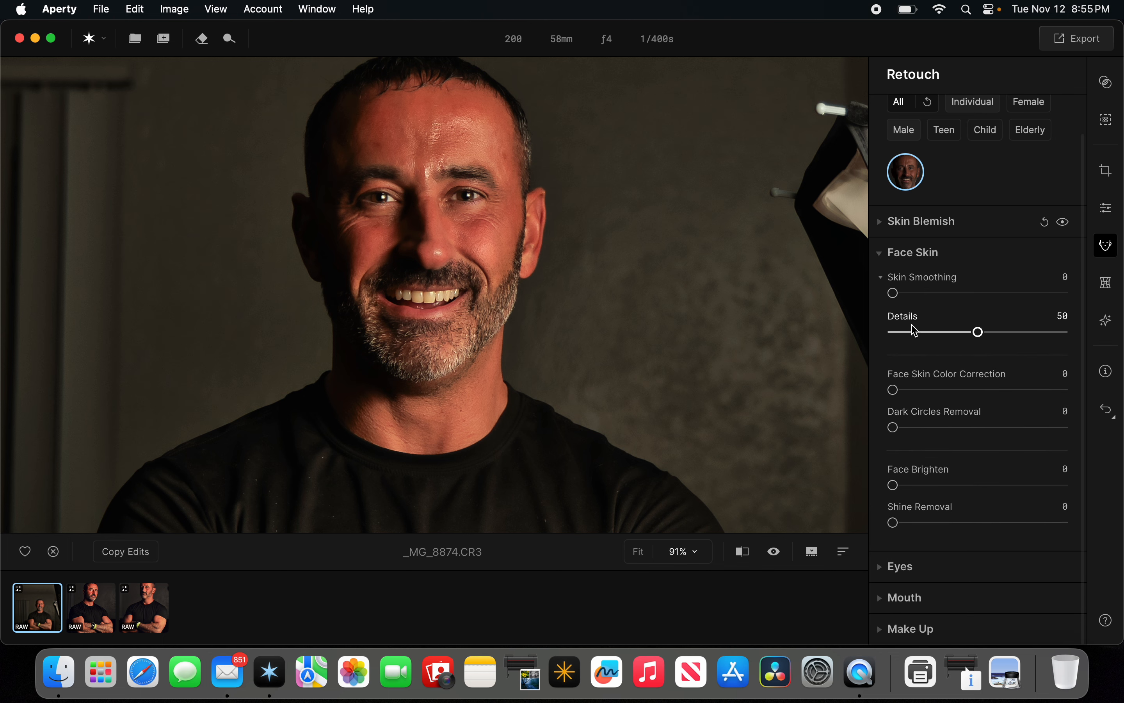
left_click_drag(894, 293, 934, 297)
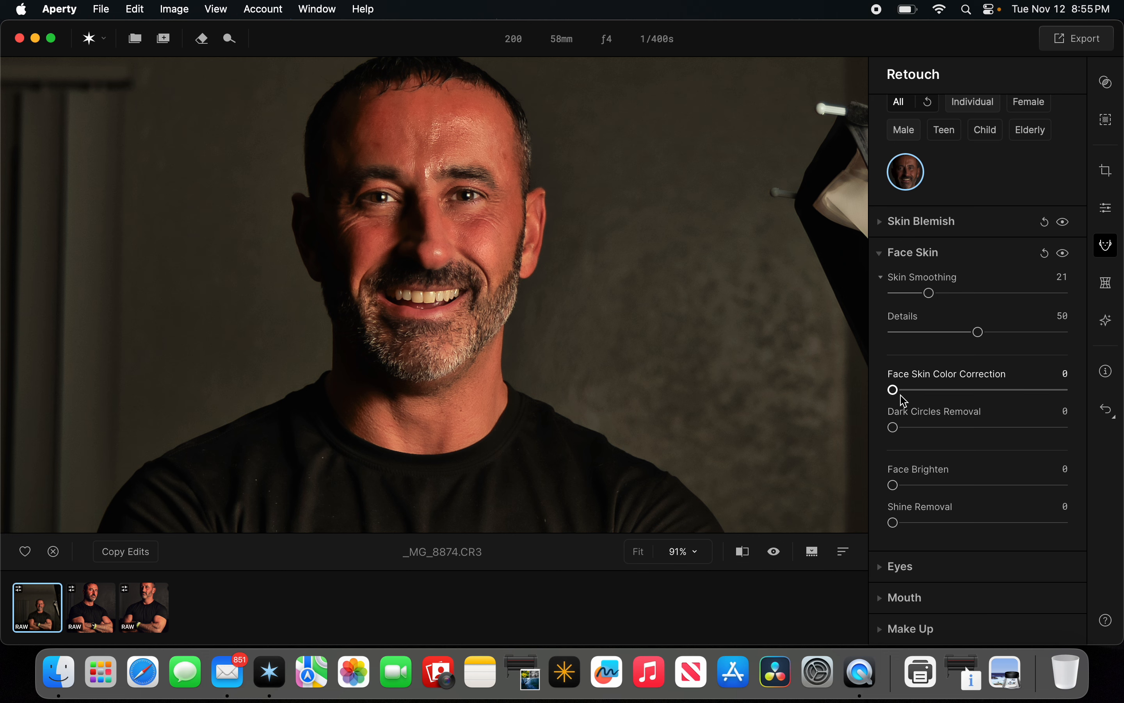
Set Face Skin Color Correction to 19 and Face Brighten to 19, then toggle the Face Skin preview.
left_click_drag(895, 392, 924, 397)
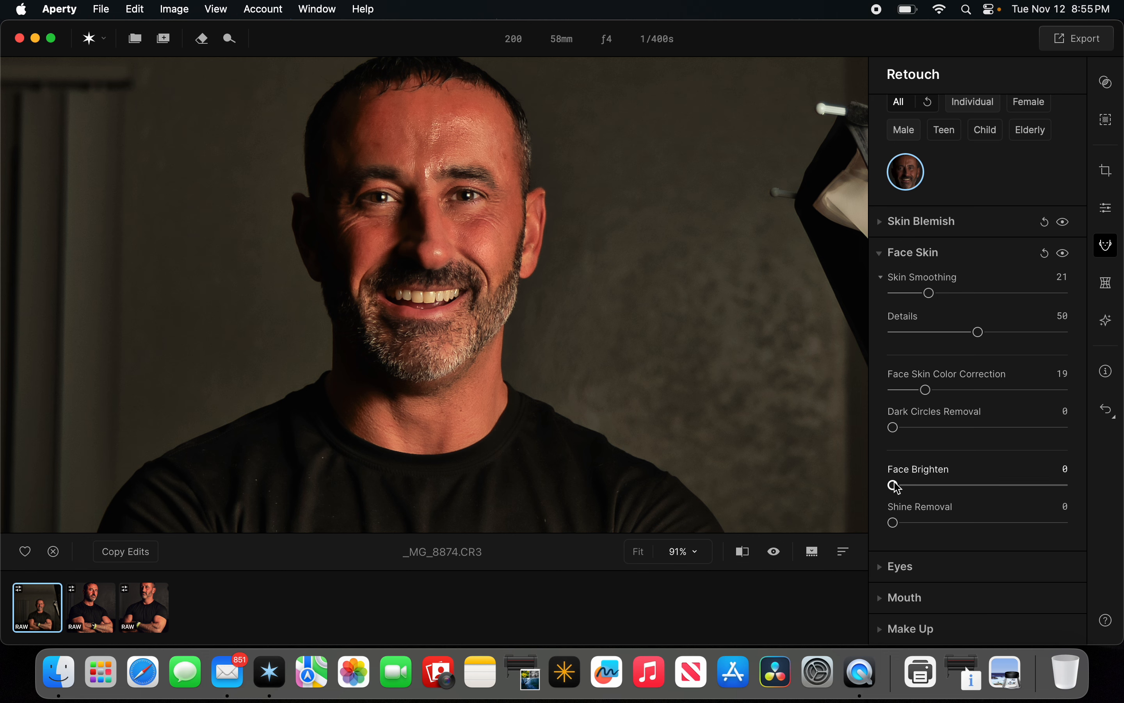
left_click_drag(895, 485, 928, 487)
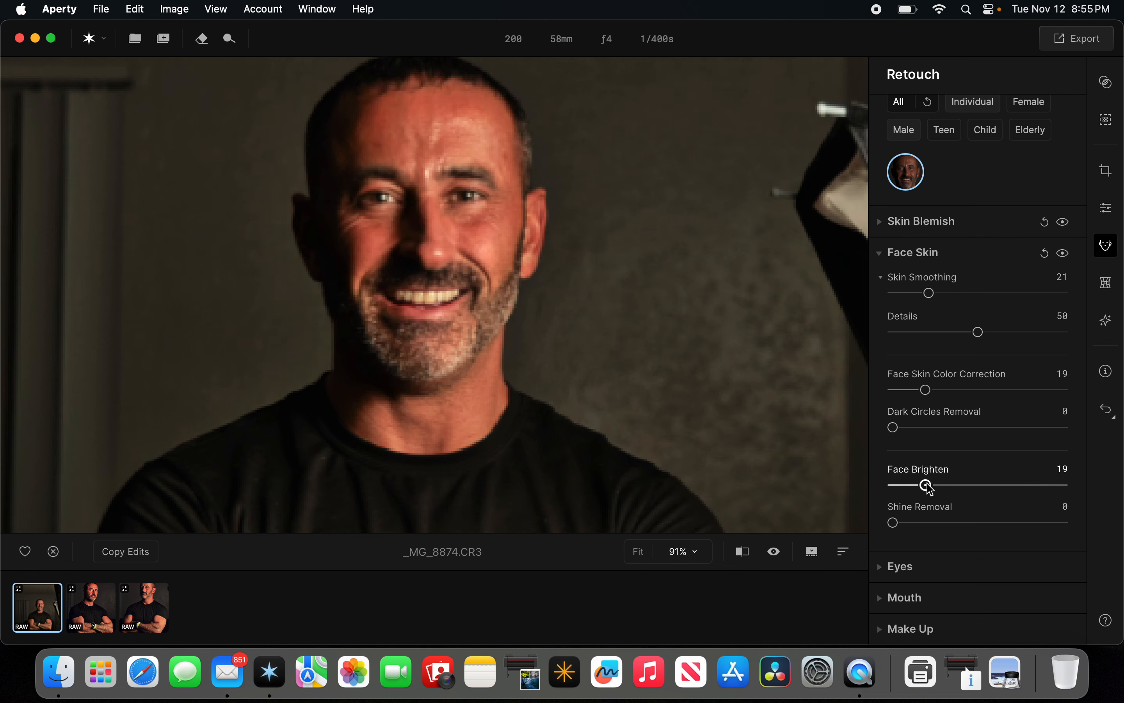
left_click(1063, 256)
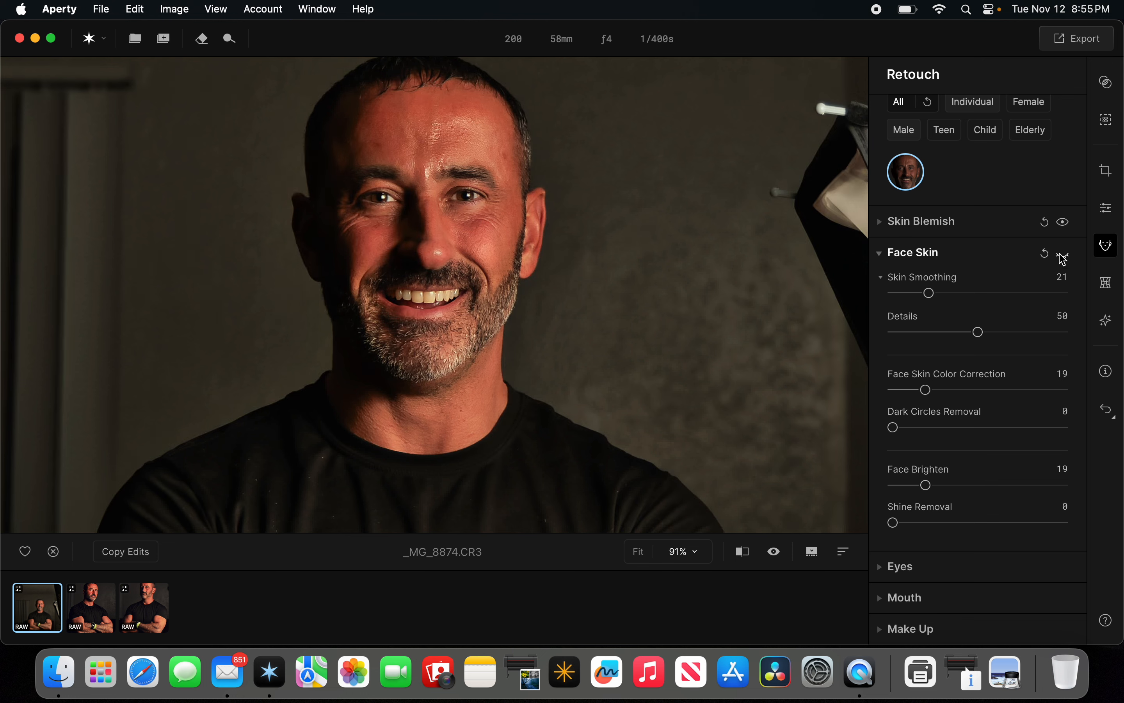
left_click(1063, 254)
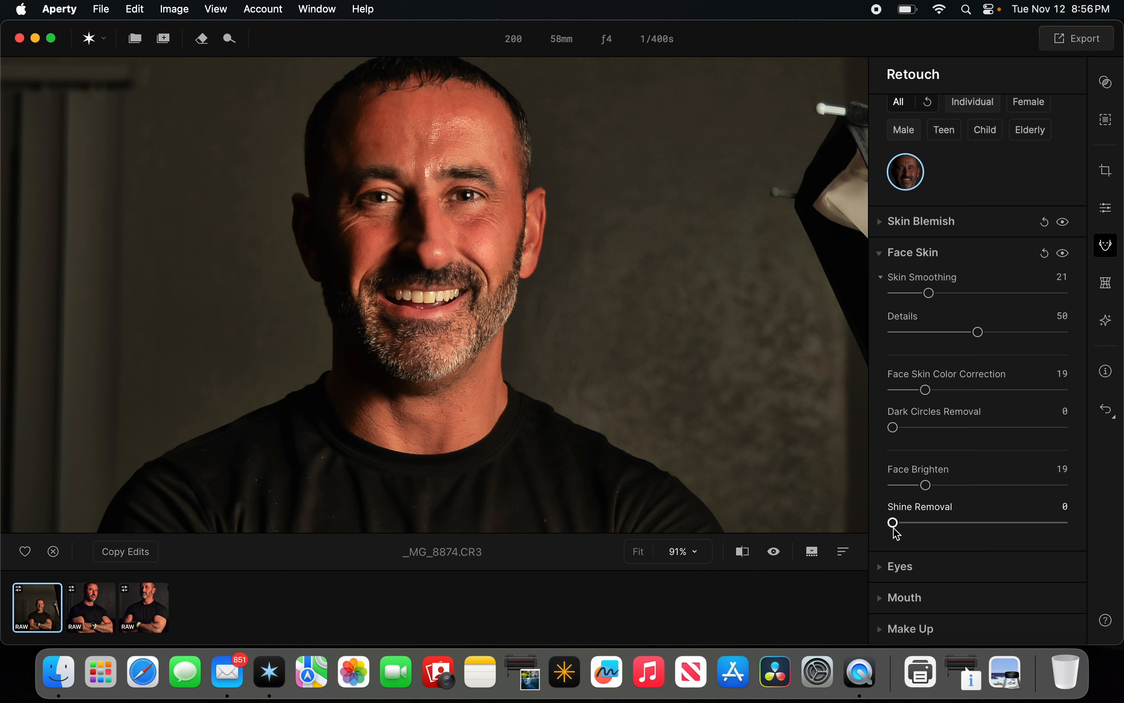
Set Shine Removal to 40, toggle the Face Skin preview, and collapse the section.
left_click_drag(895, 526, 945, 523)
left_click_drag(948, 524, 962, 523)
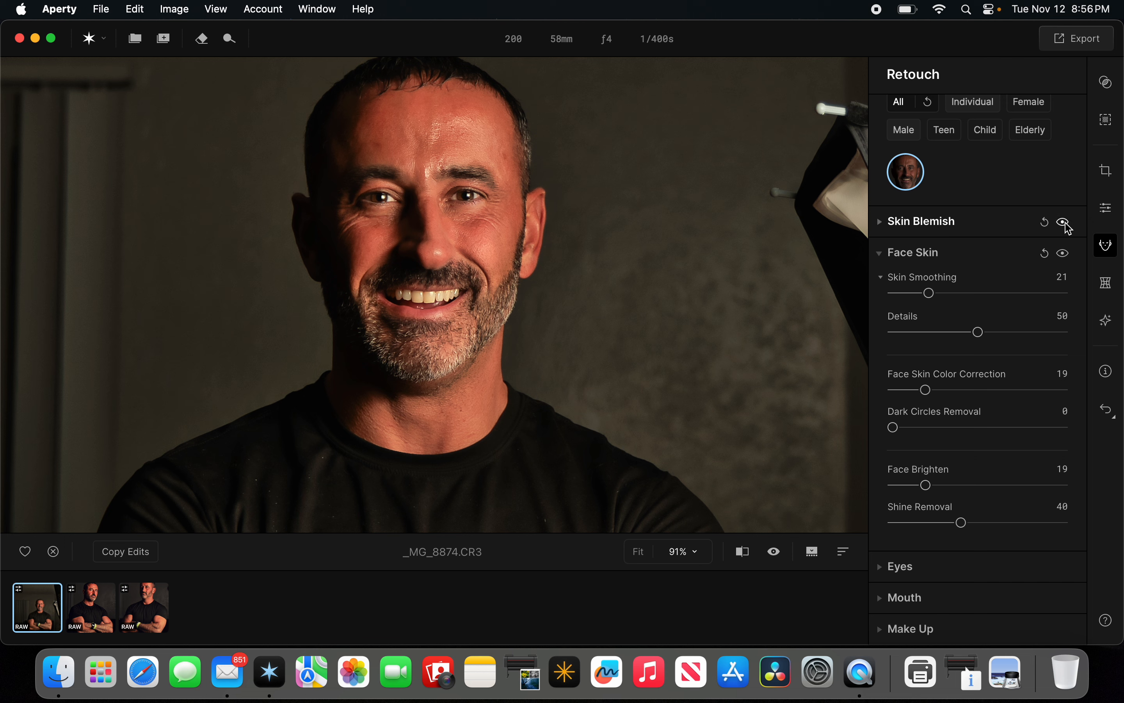
left_click(1065, 255)
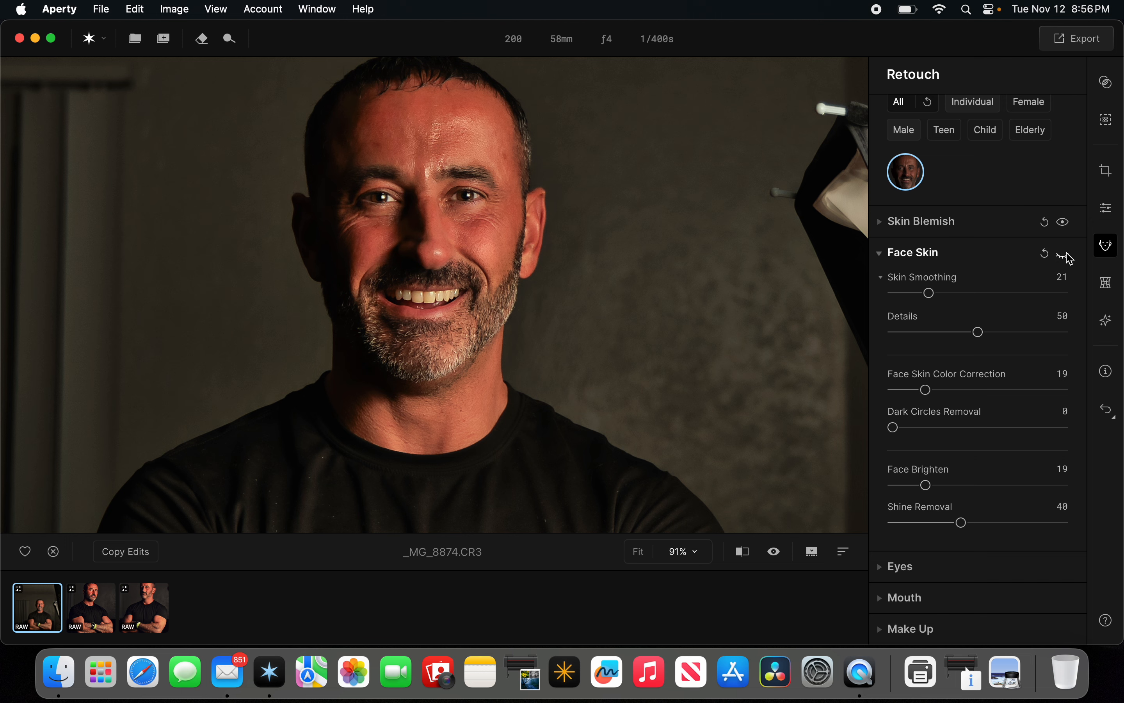
left_click(1063, 254)
left_click(903, 255)
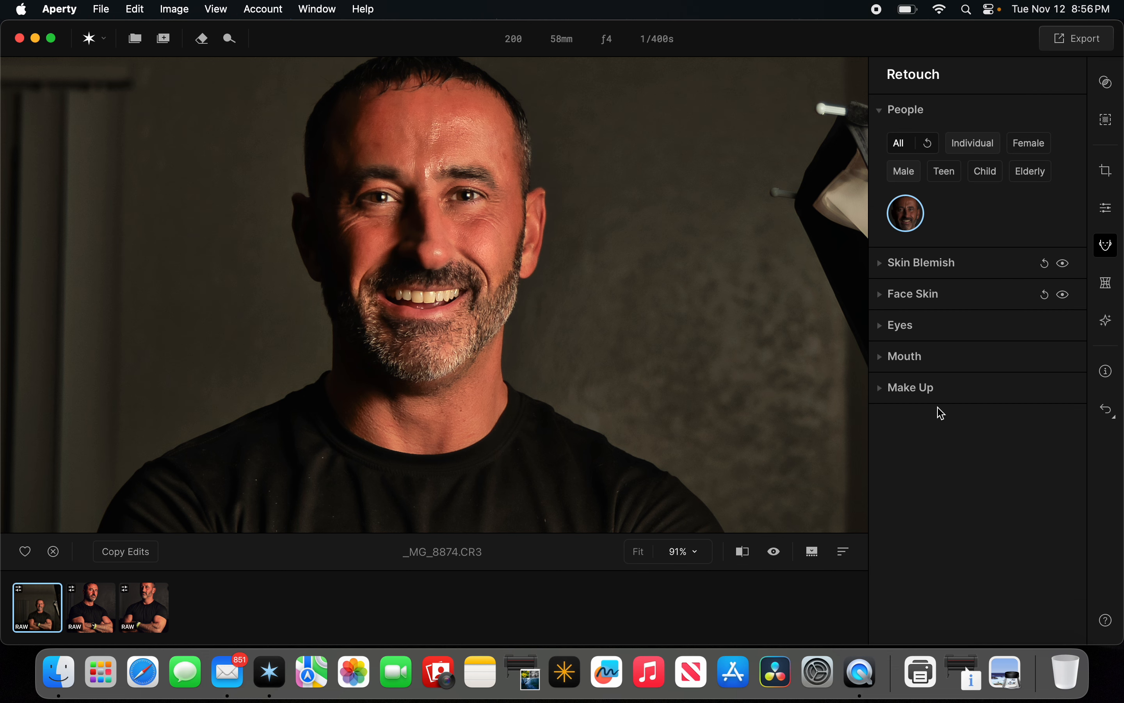
Open the Eyes retouch options and set Eye Whitening to 50 and Eye Enhancement to 46.
left_click(901, 325)
scroll(948, 381, "down", 1)
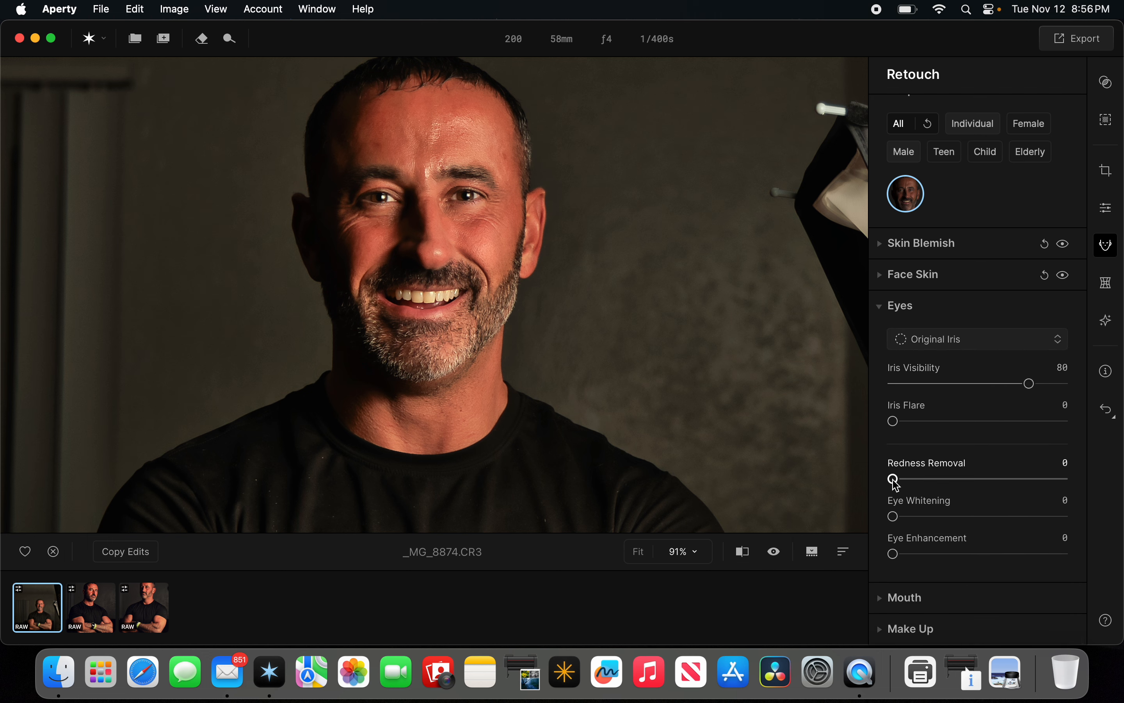
left_click_drag(894, 517, 958, 517)
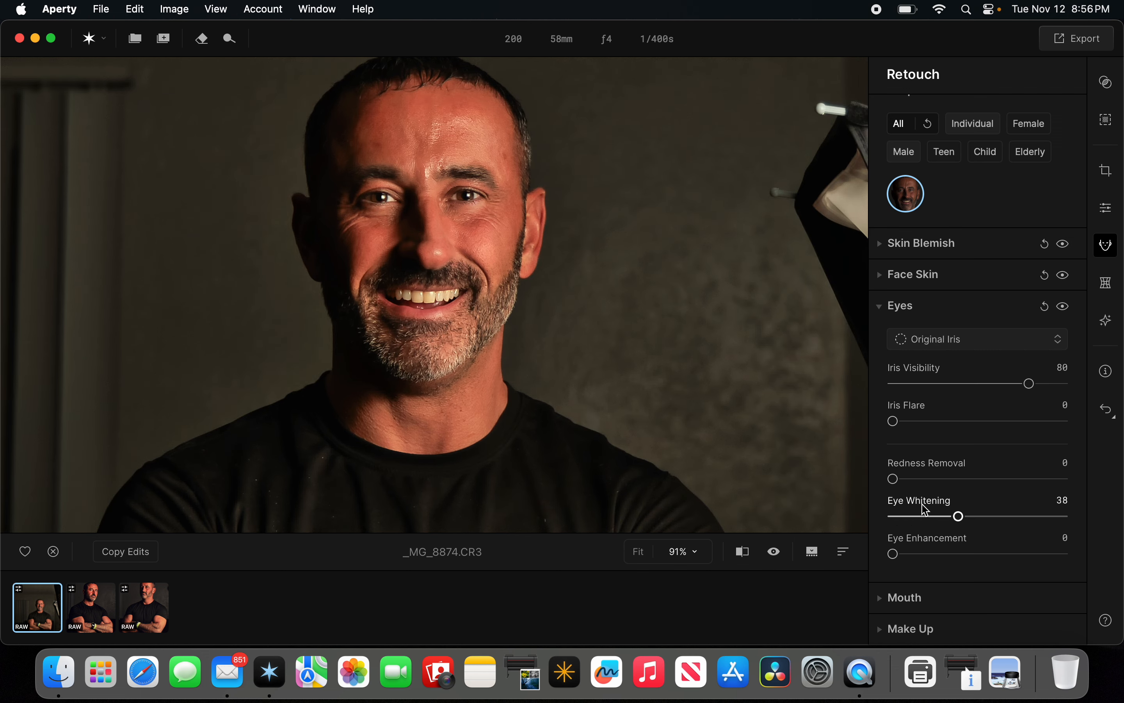
left_click_drag(959, 517, 978, 517)
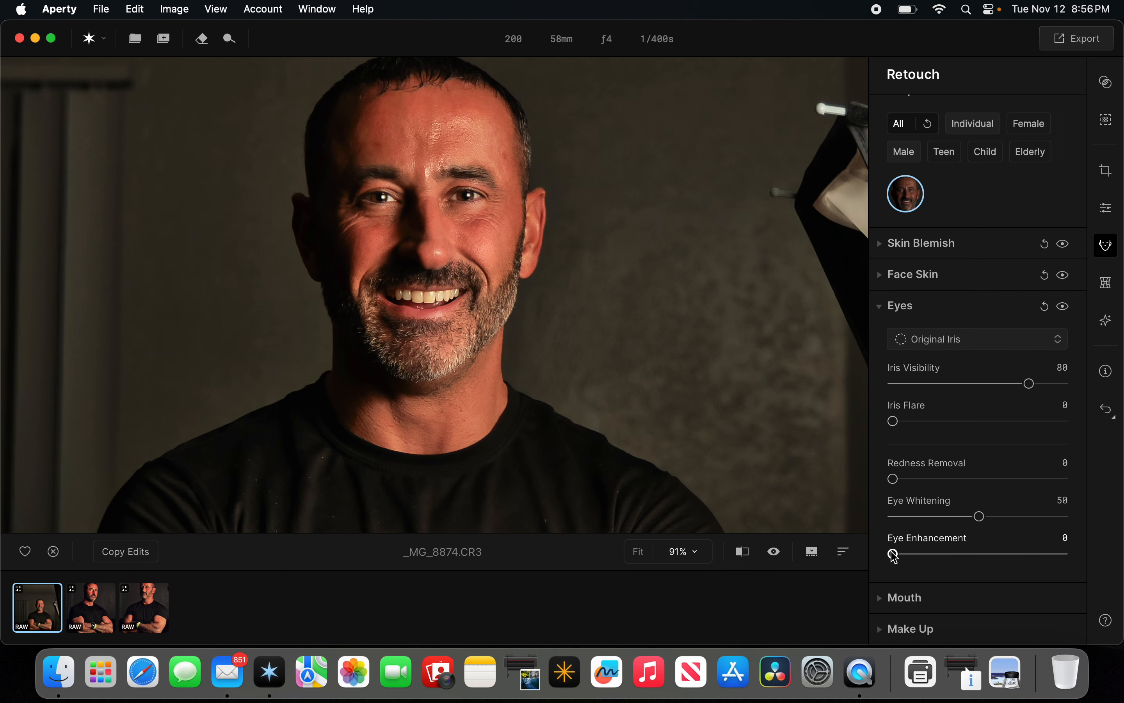
left_click_drag(894, 555, 961, 567)
left_click_drag(958, 554, 976, 556)
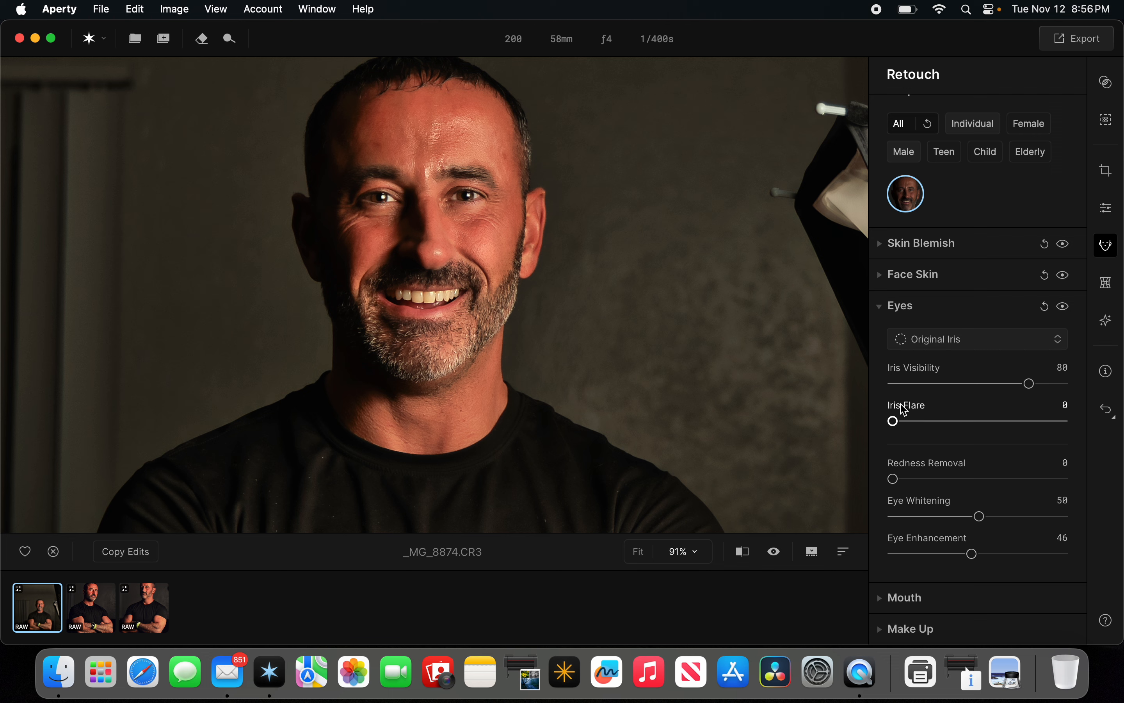
Set Iris Visibility to 96, raise Iris Flare, toggle the Eyes preview, and collapse the section.
left_click_drag(1029, 384, 1061, 387)
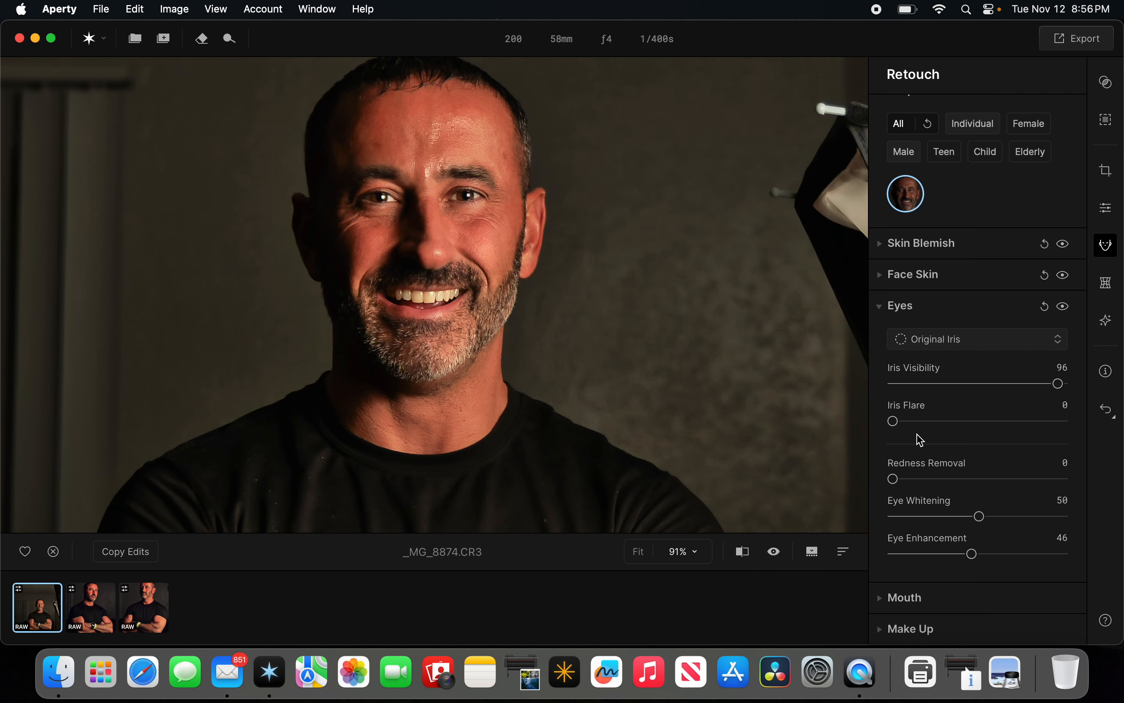
left_click_drag(894, 423, 970, 437)
left_click(1064, 308)
left_click(1064, 306)
left_click(903, 307)
Open the Mouth options, set Teeth Whitening to 56 and Teeth Brightening to 58, and toggle the preview.
left_click(905, 356)
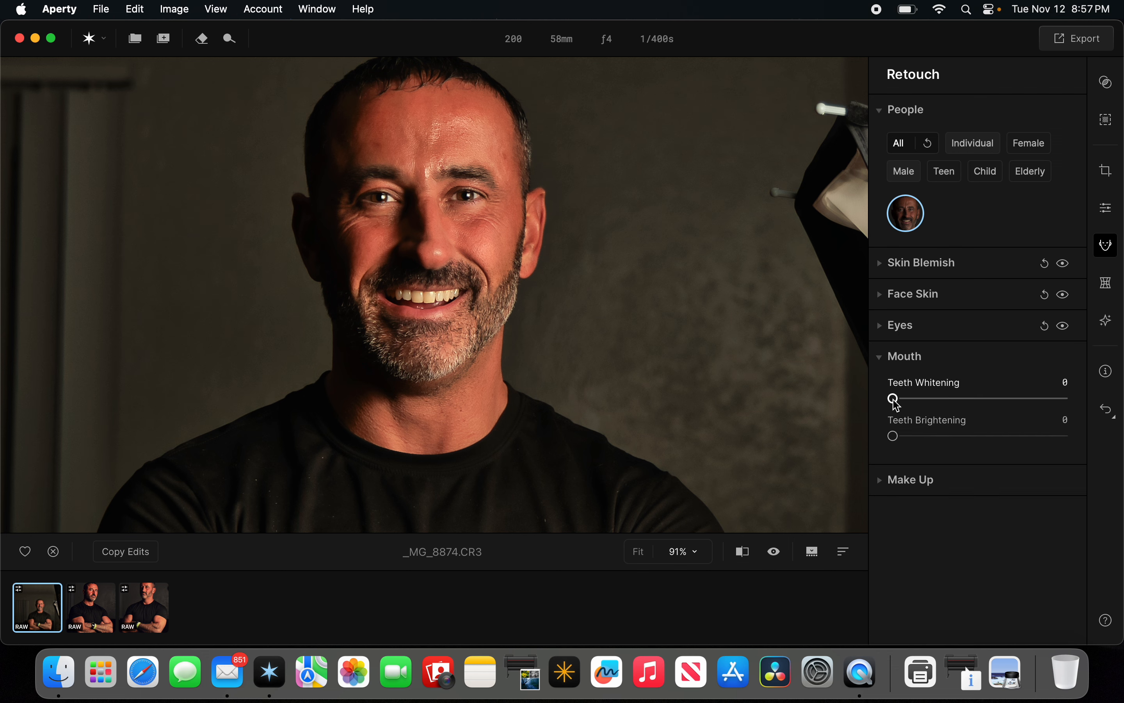
left_click_drag(895, 404, 989, 417)
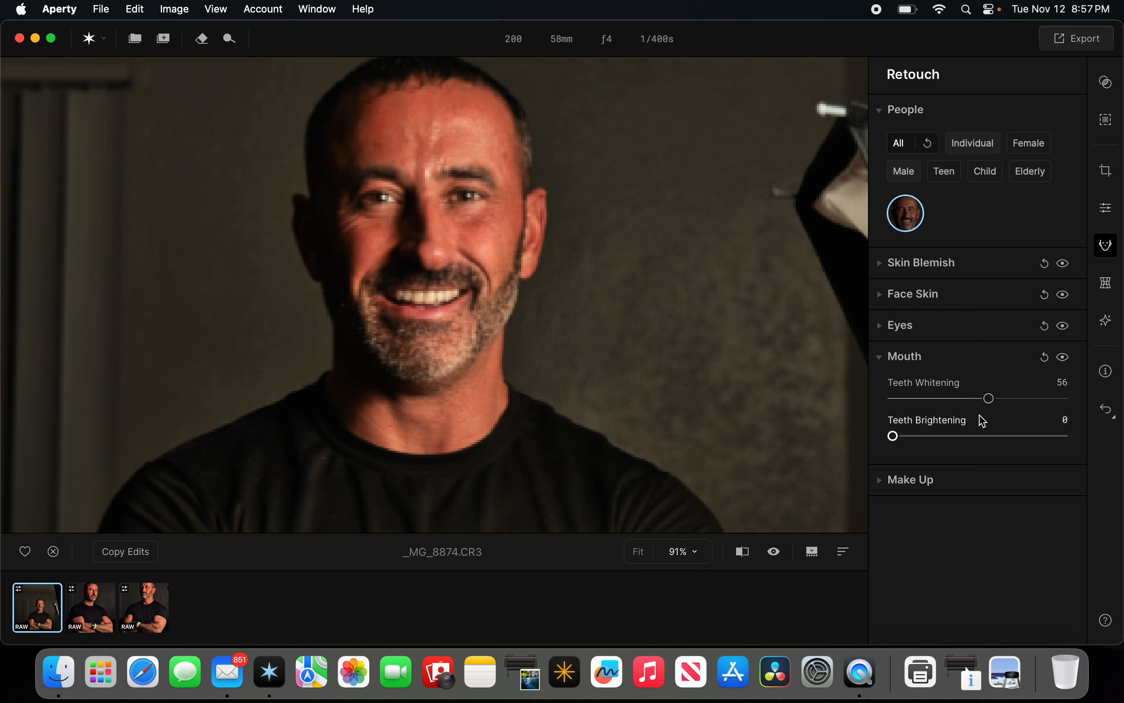
left_click_drag(933, 443, 994, 445)
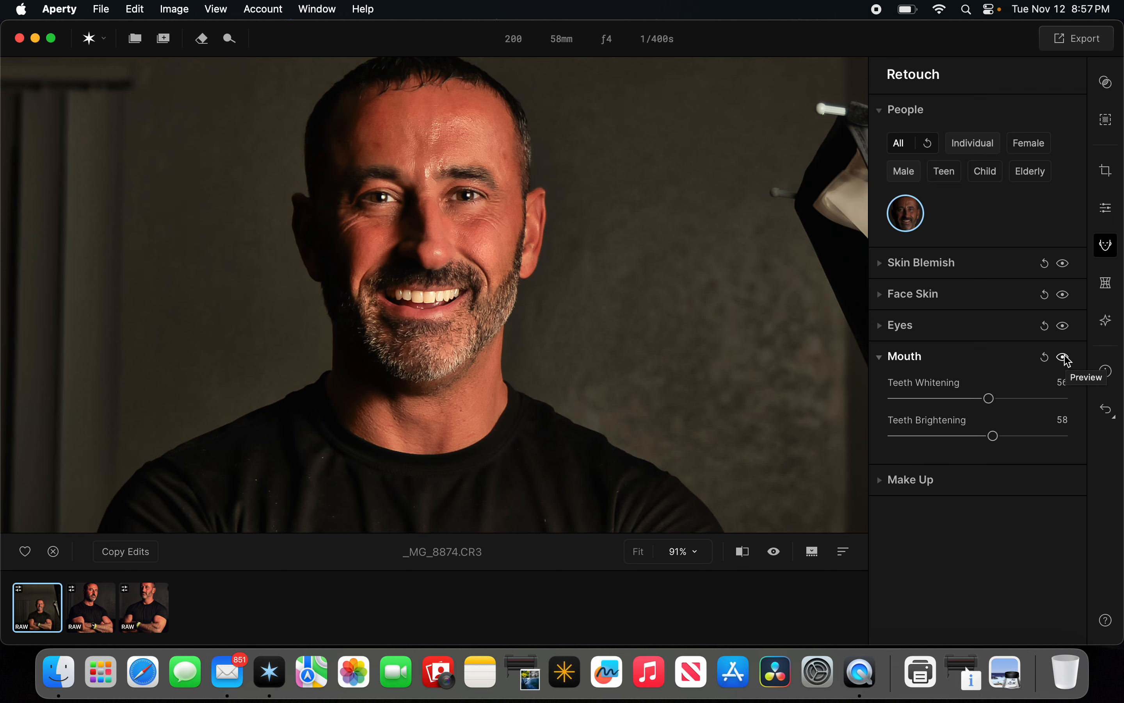
left_click(1065, 358)
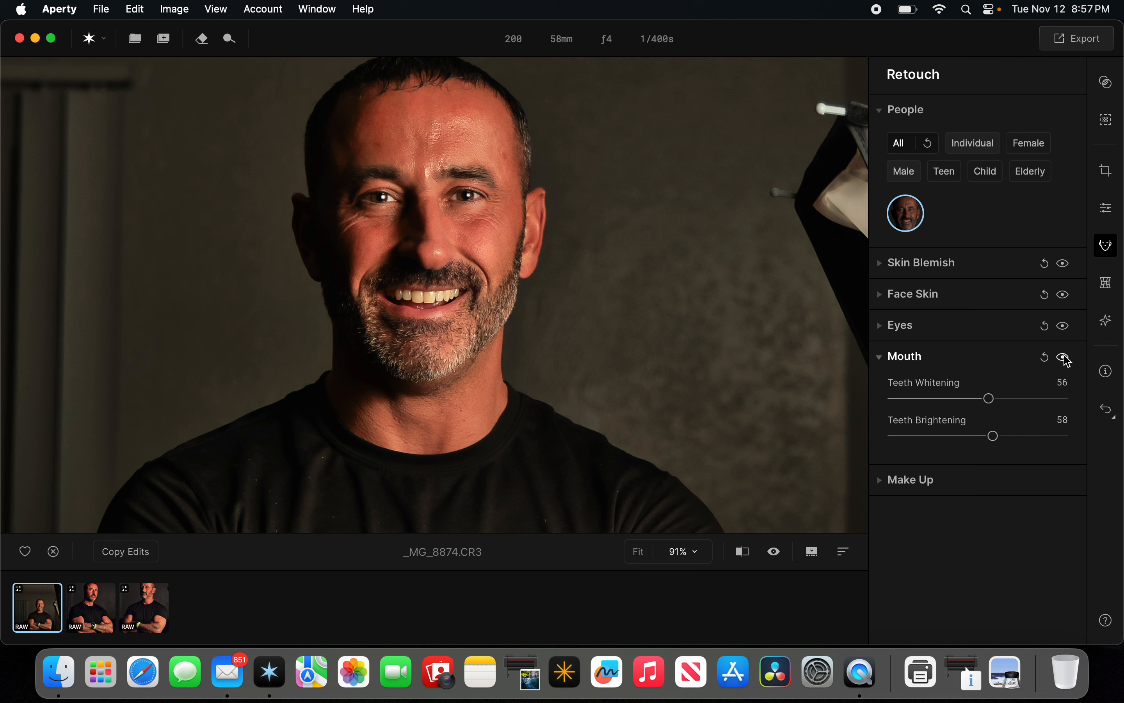
left_click(1065, 358)
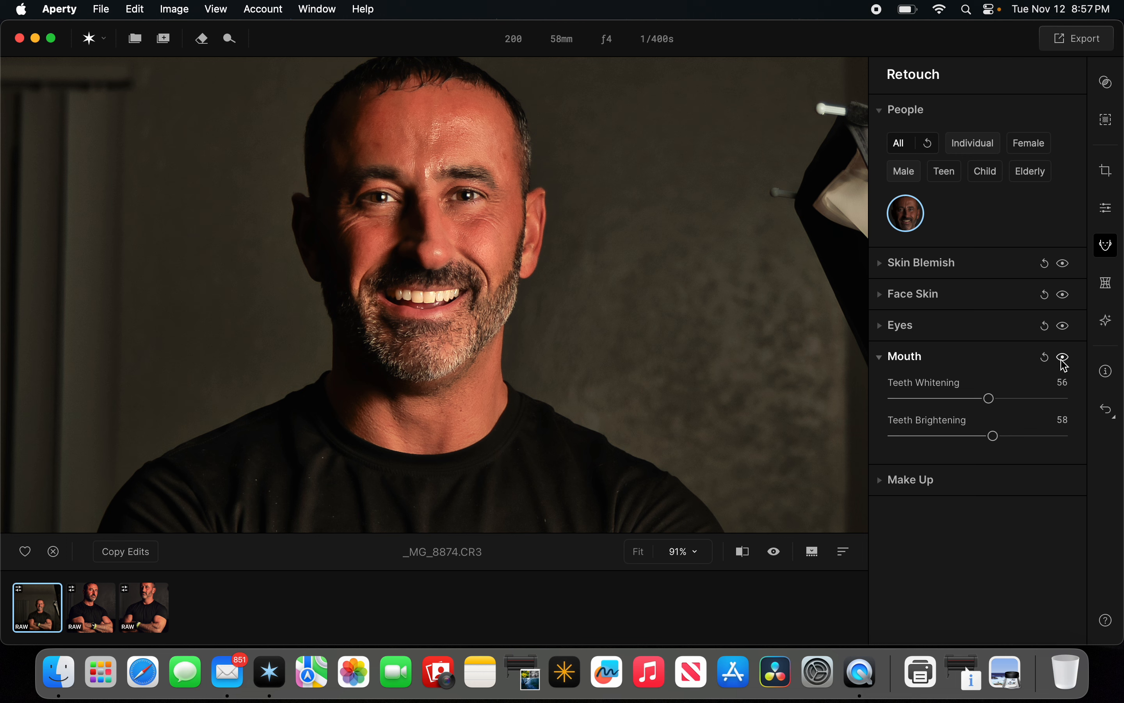
Collapse Mouth, open the Make Up options, and set Blush Amount to 33 and Blush Tone to 81.
left_click(905, 358)
left_click(909, 388)
scroll(894, 381, "down", 3)
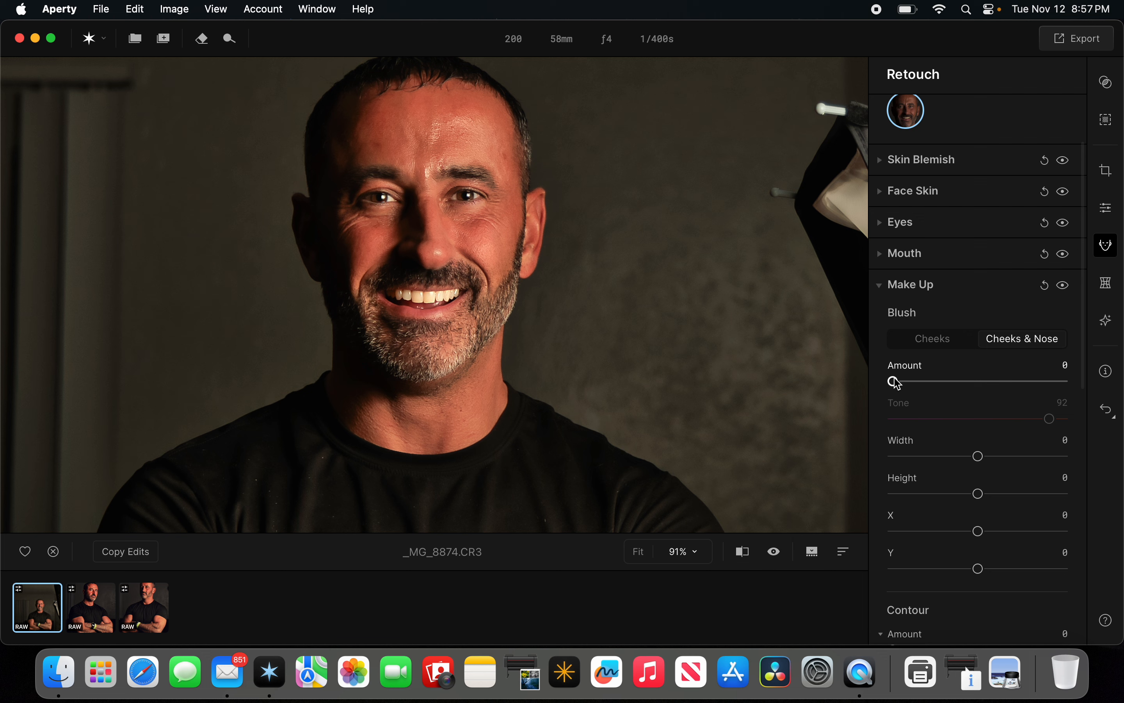
left_click_drag(894, 381, 951, 388)
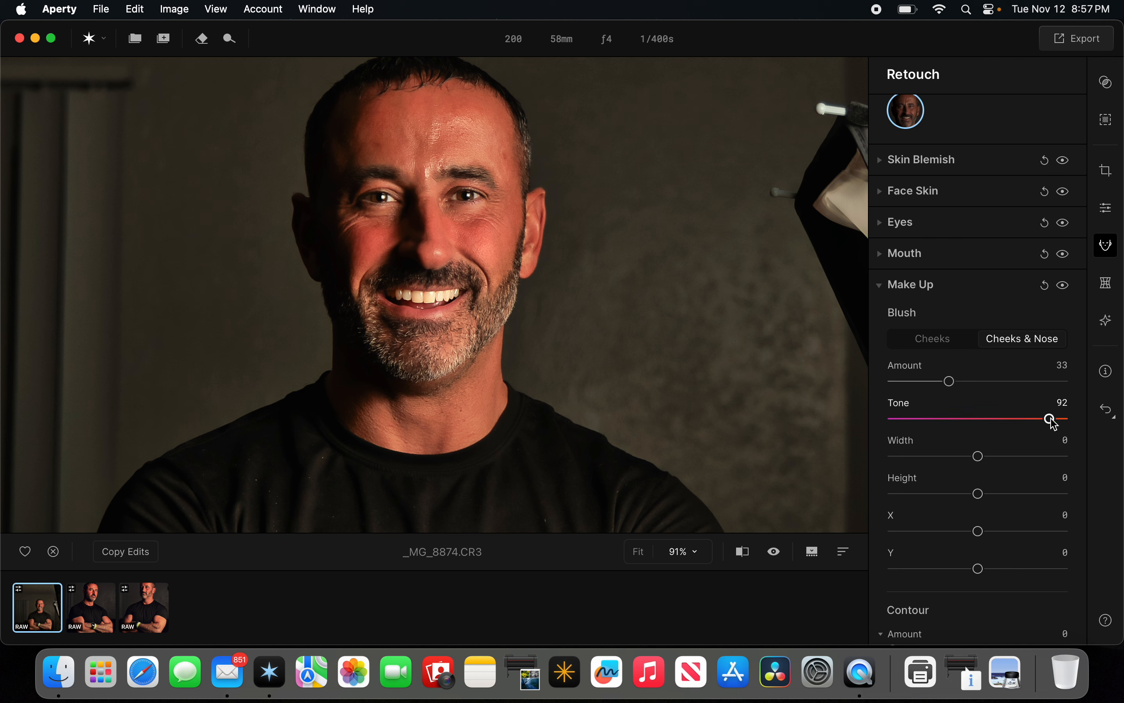
left_click_drag(1051, 420, 987, 420)
left_click_drag(985, 423, 899, 421)
left_click_drag(899, 418, 1031, 427)
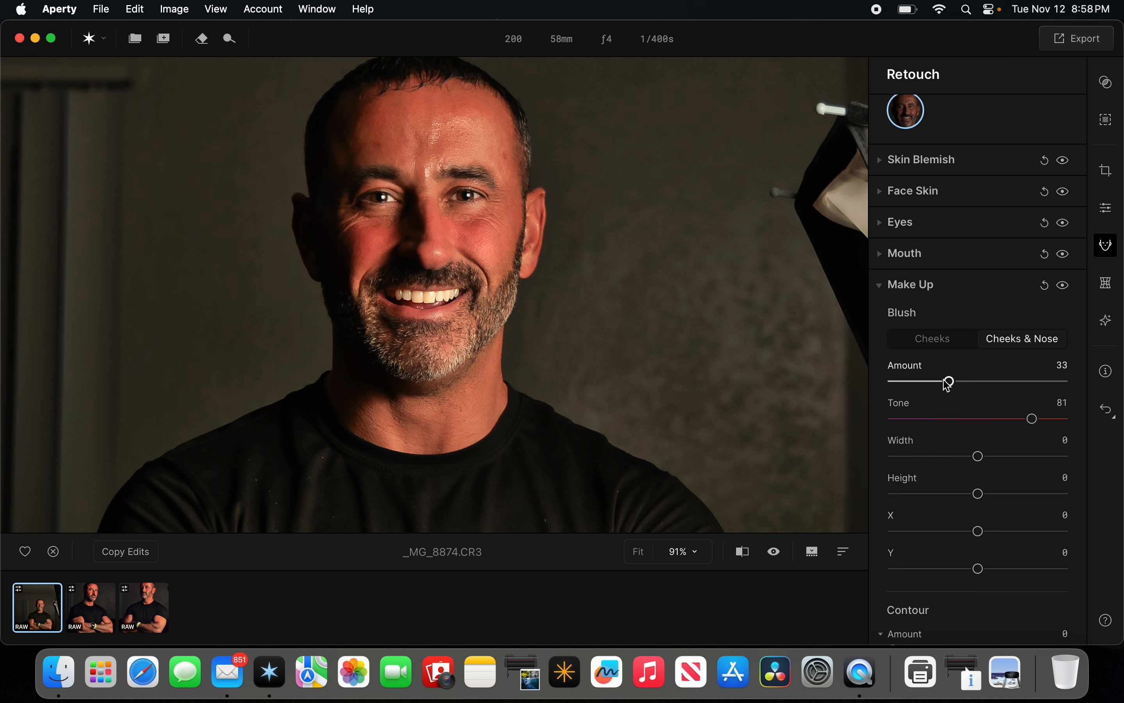
Set Contour Amount to 40 and toggle the Make Up preview.
scroll(948, 383, "down", 5)
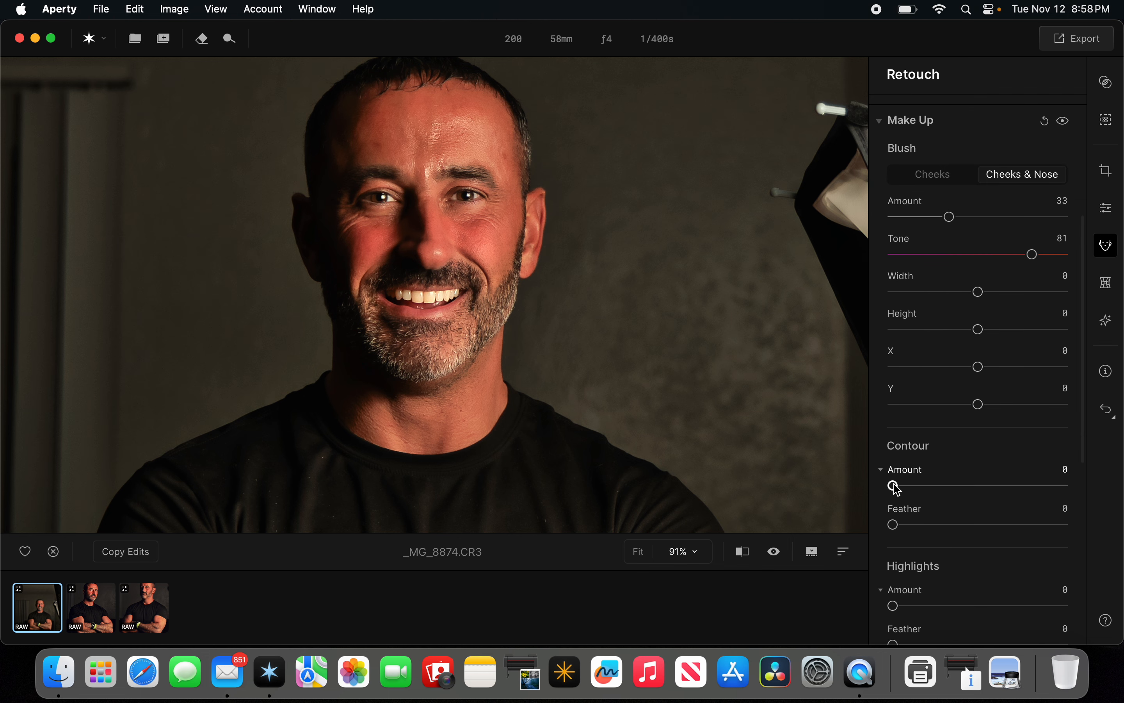
left_click_drag(895, 486, 963, 488)
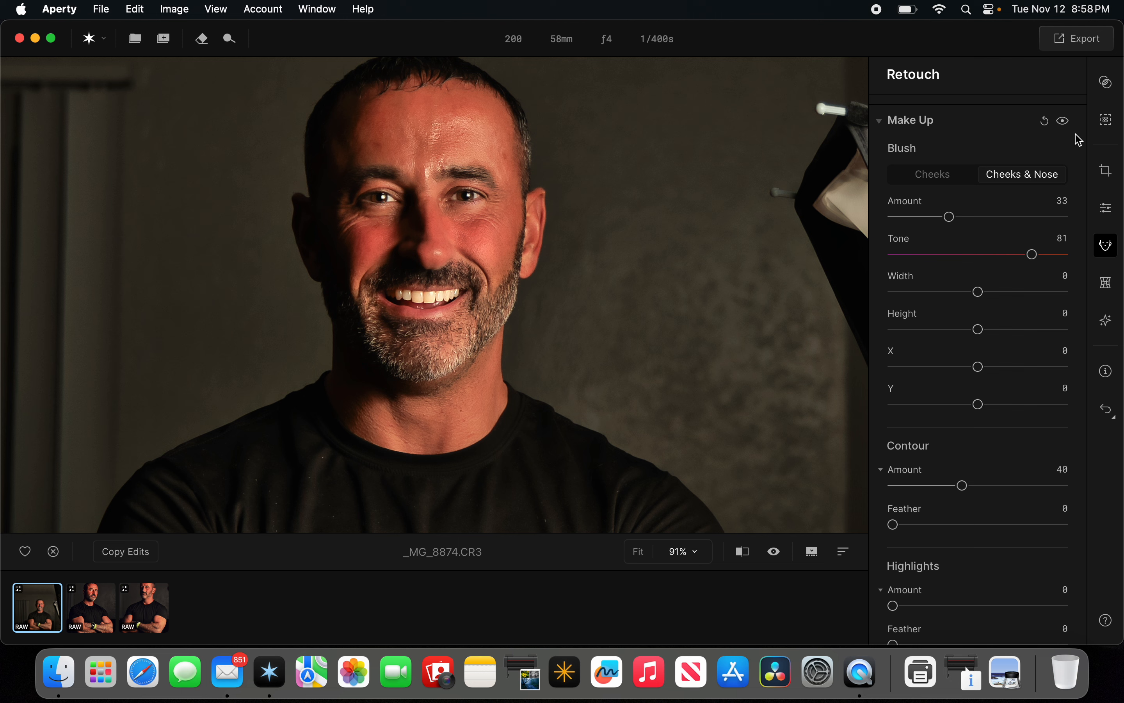
left_click(1066, 124)
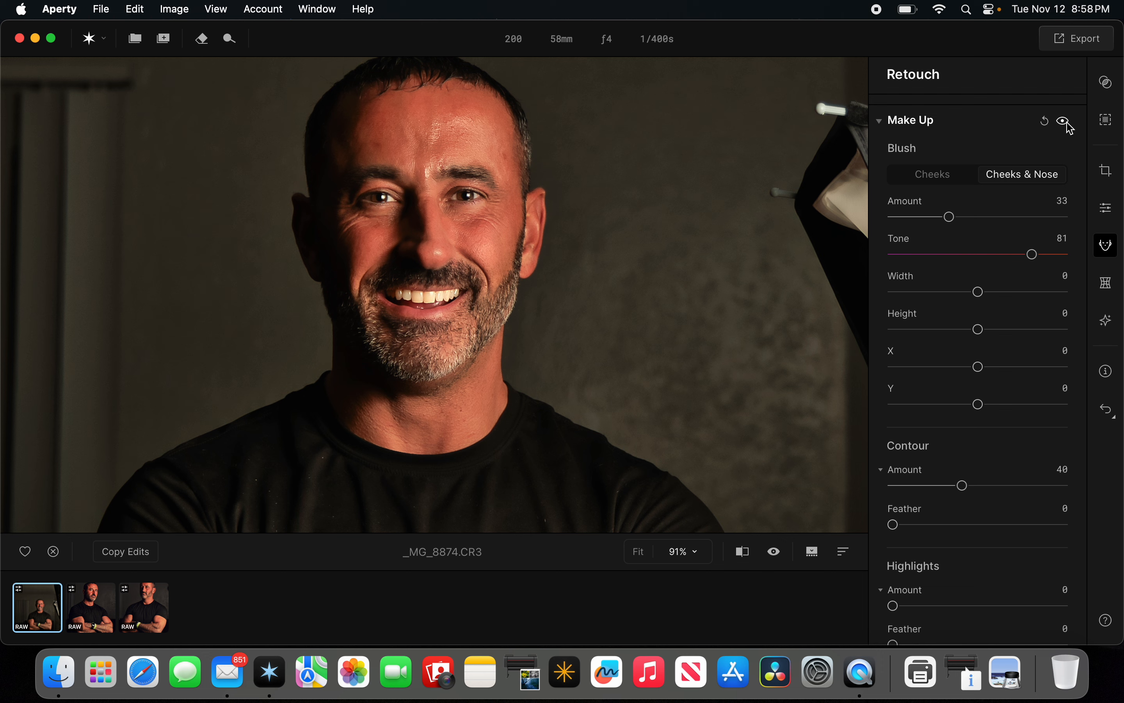
Set the Eyeliner Amount to 46.
scroll(998, 331, "down", 3)
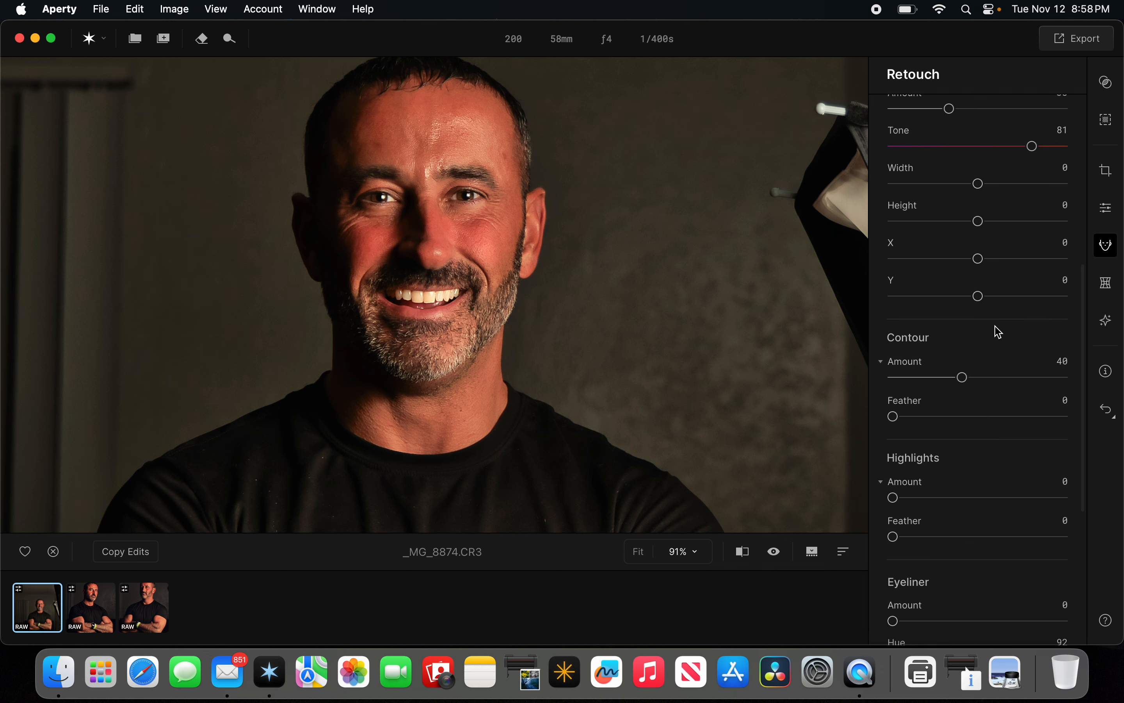
scroll(1014, 409, "down", 1)
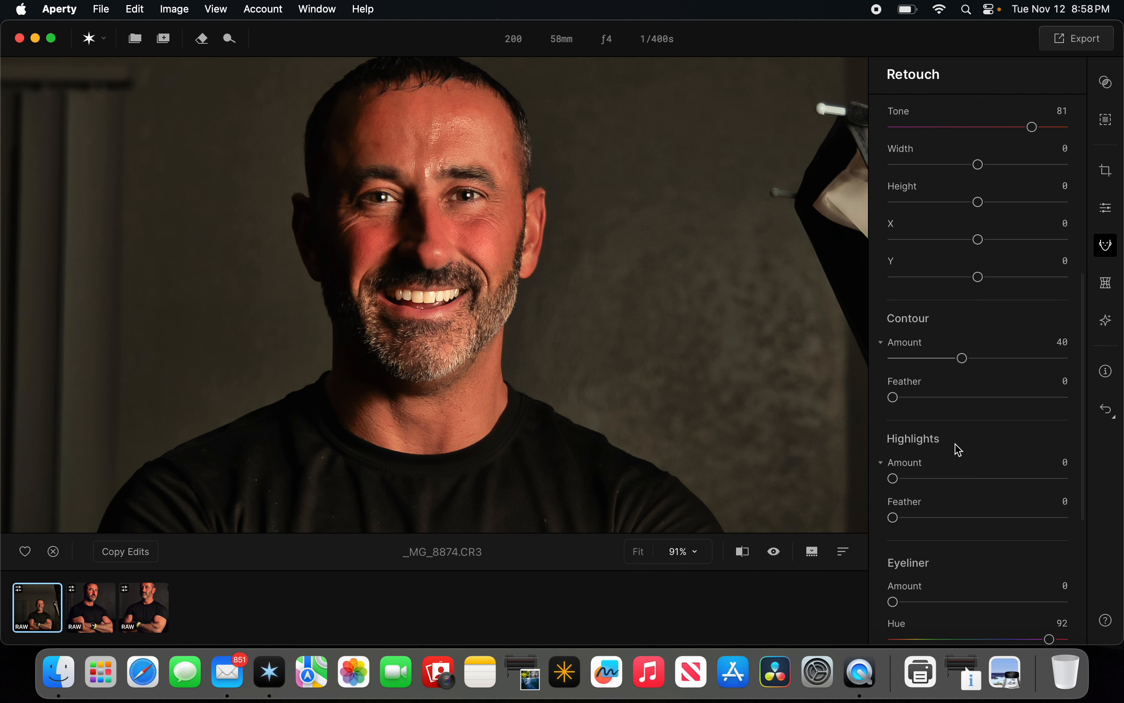
scroll(960, 450, "down", 2)
scroll(947, 460, "down", 2)
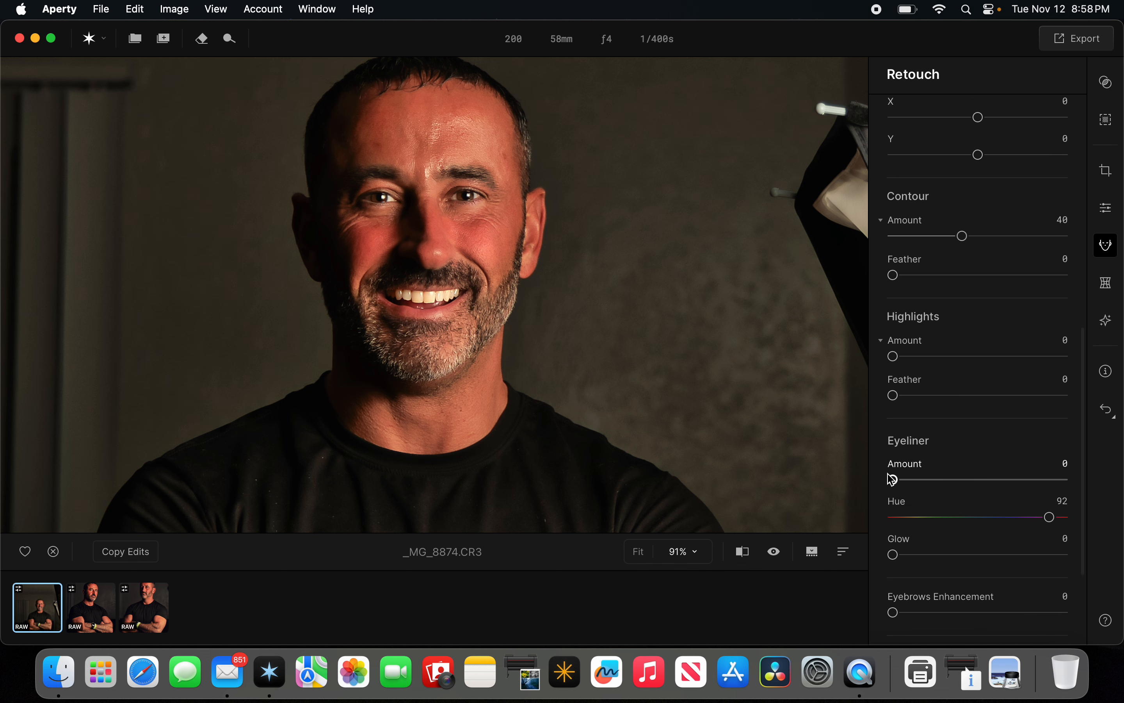
scroll(906, 471, "down", 3)
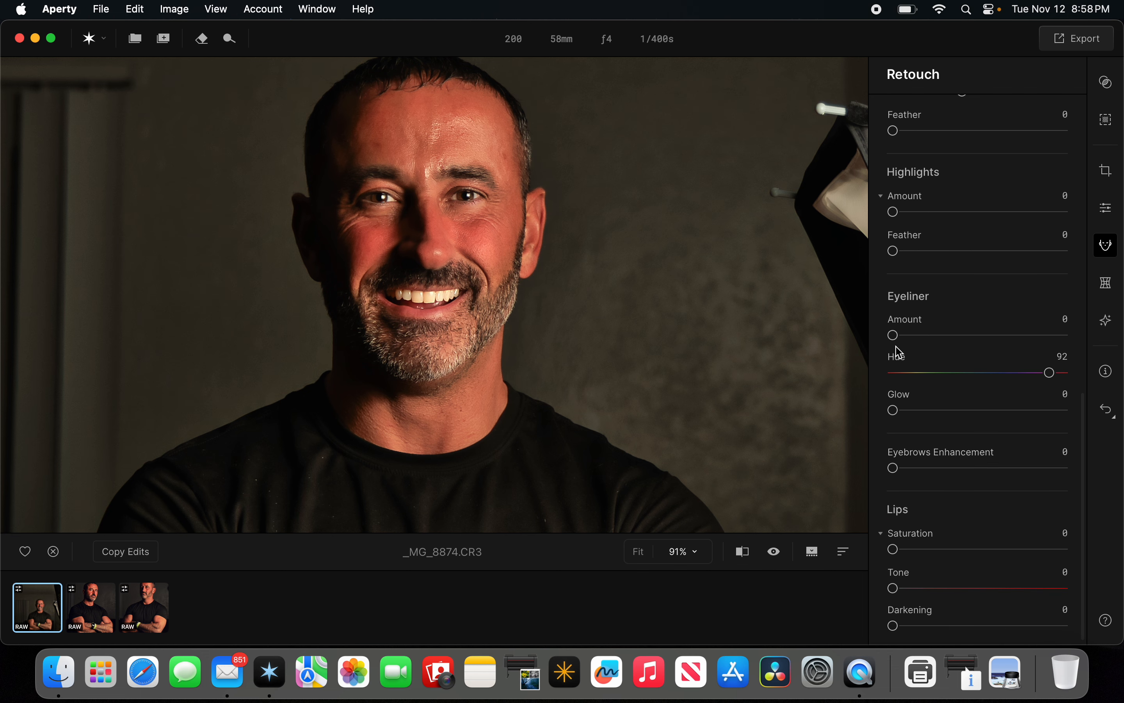
left_click_drag(895, 342, 973, 352)
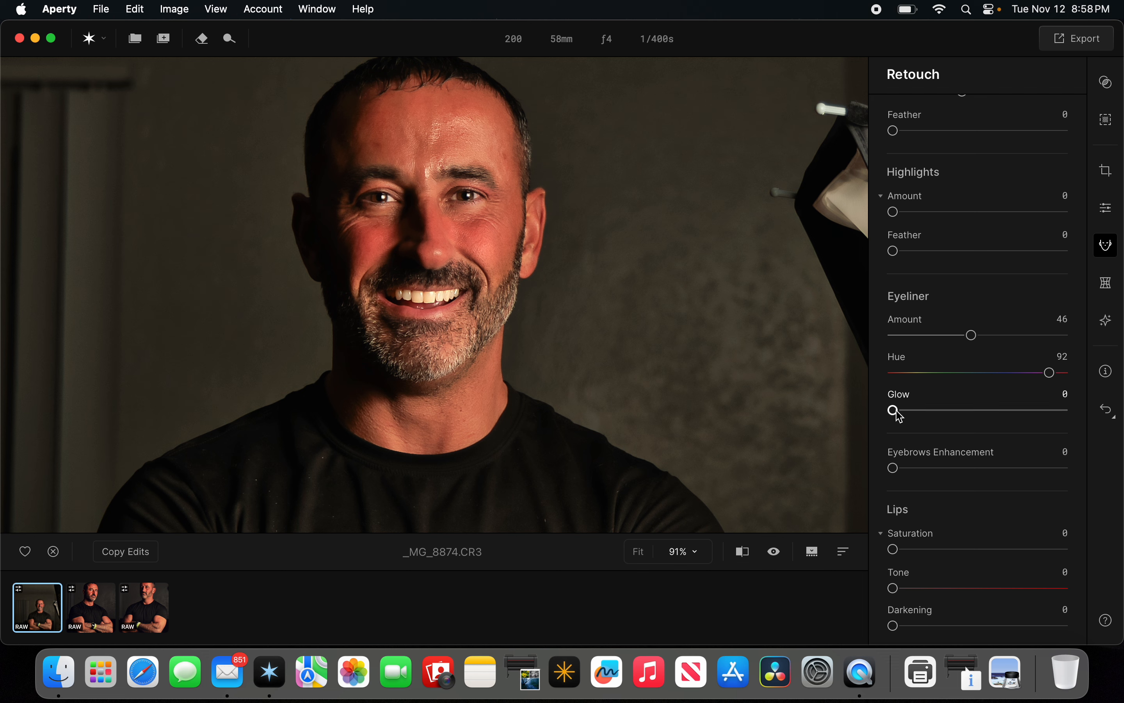
Raise Eyebrows Enhancement to 98 and return it to 0.
left_click_drag(890, 467, 1063, 469)
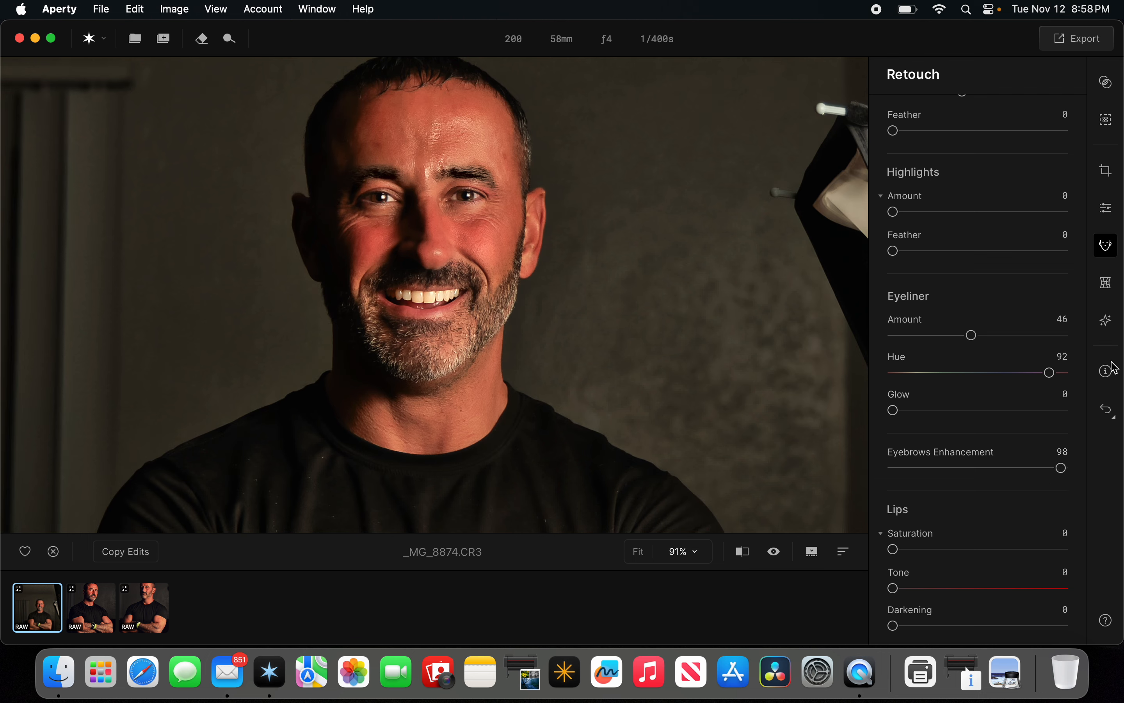
left_click_drag(1063, 470, 892, 469)
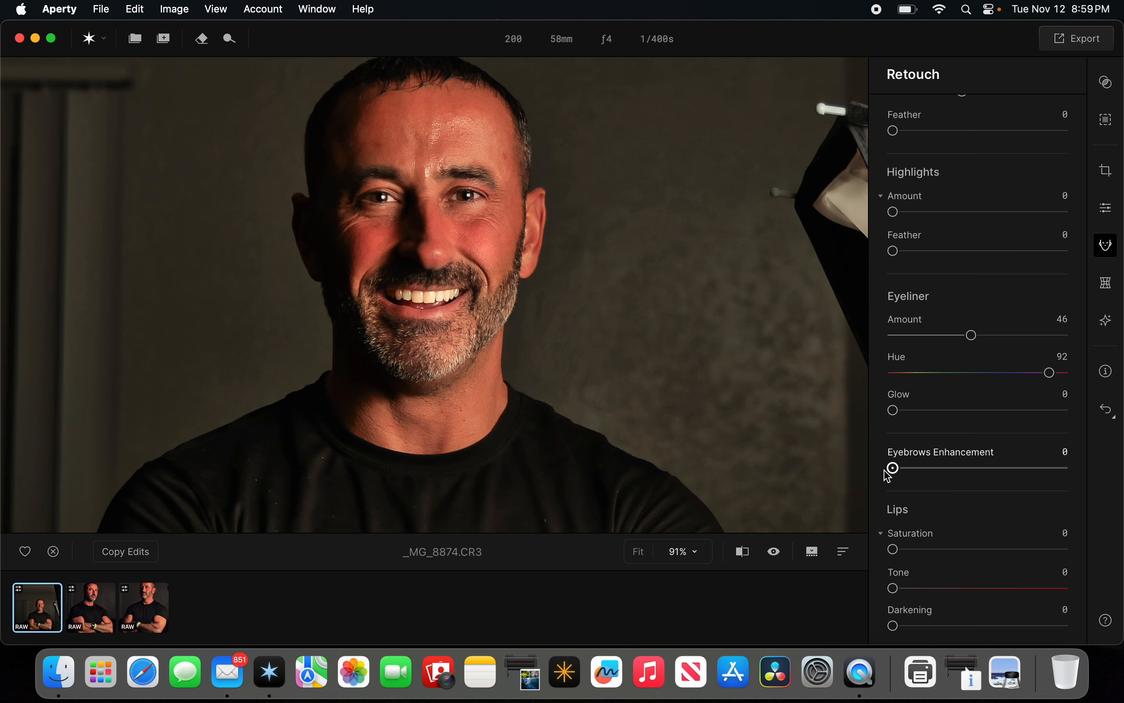
Set Lips Saturation to 26 and Lips Tone to 31.
scroll(941, 523, "down", 1)
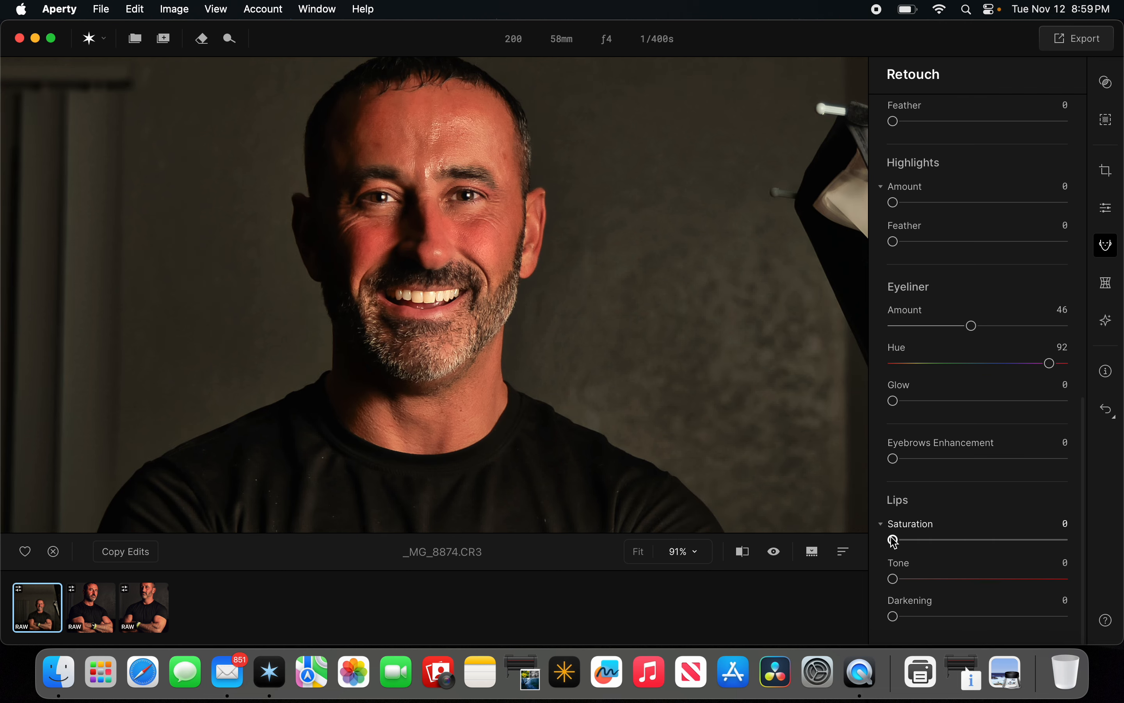
left_click_drag(892, 540, 936, 541)
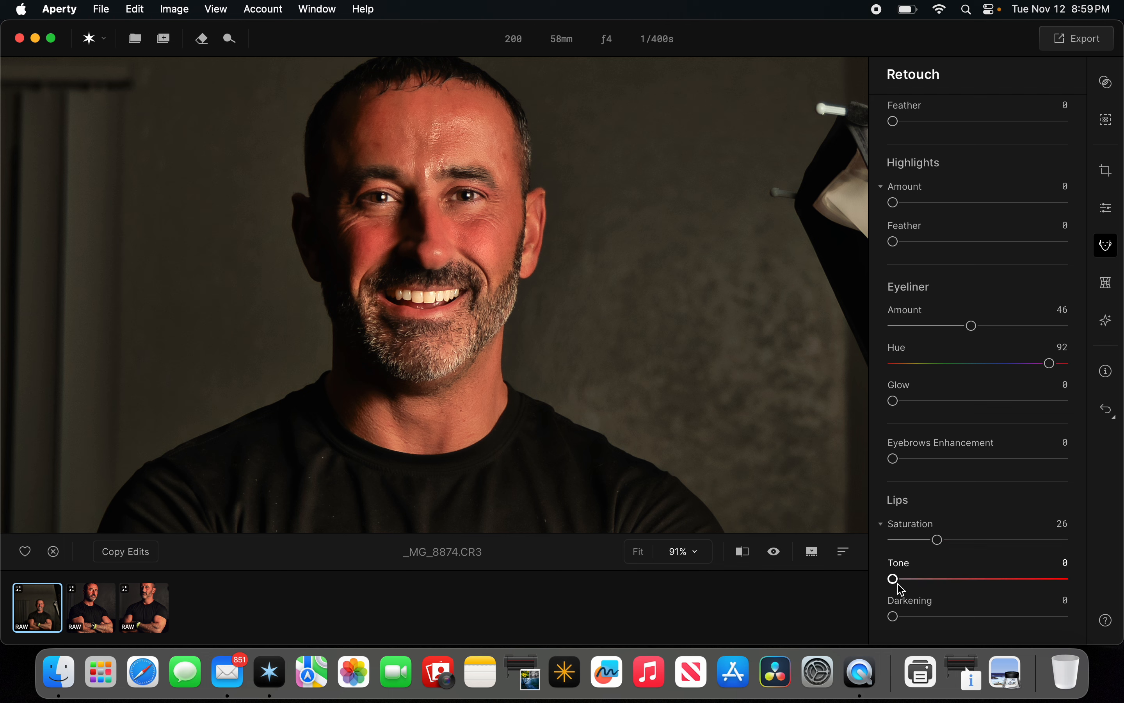
left_click_drag(897, 581, 953, 592)
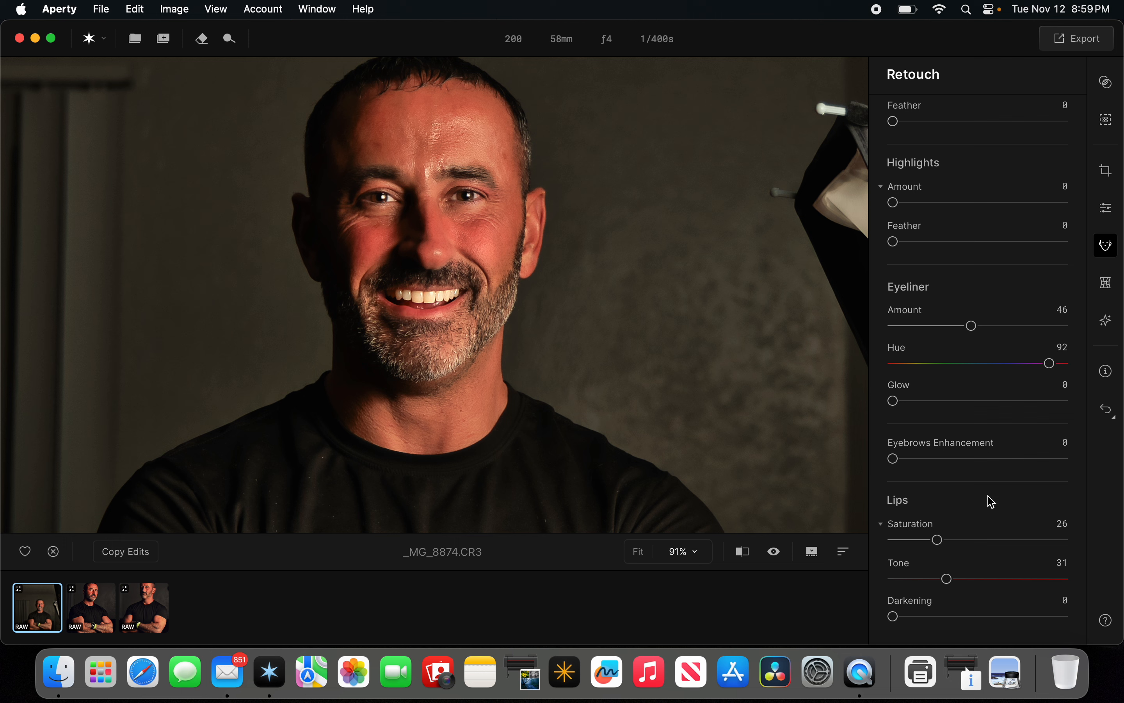
Briefly open the Reshape panel and return to the Retouch panel.
scroll(1008, 381, "up", 10)
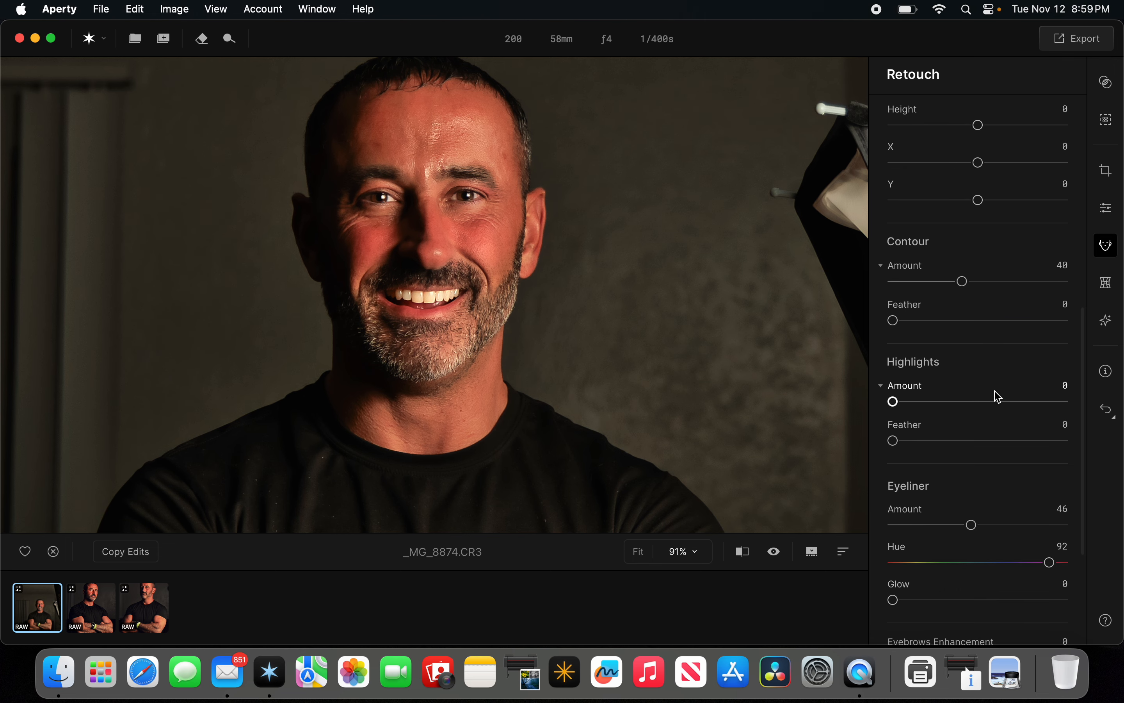
scroll(999, 395, "up", 11)
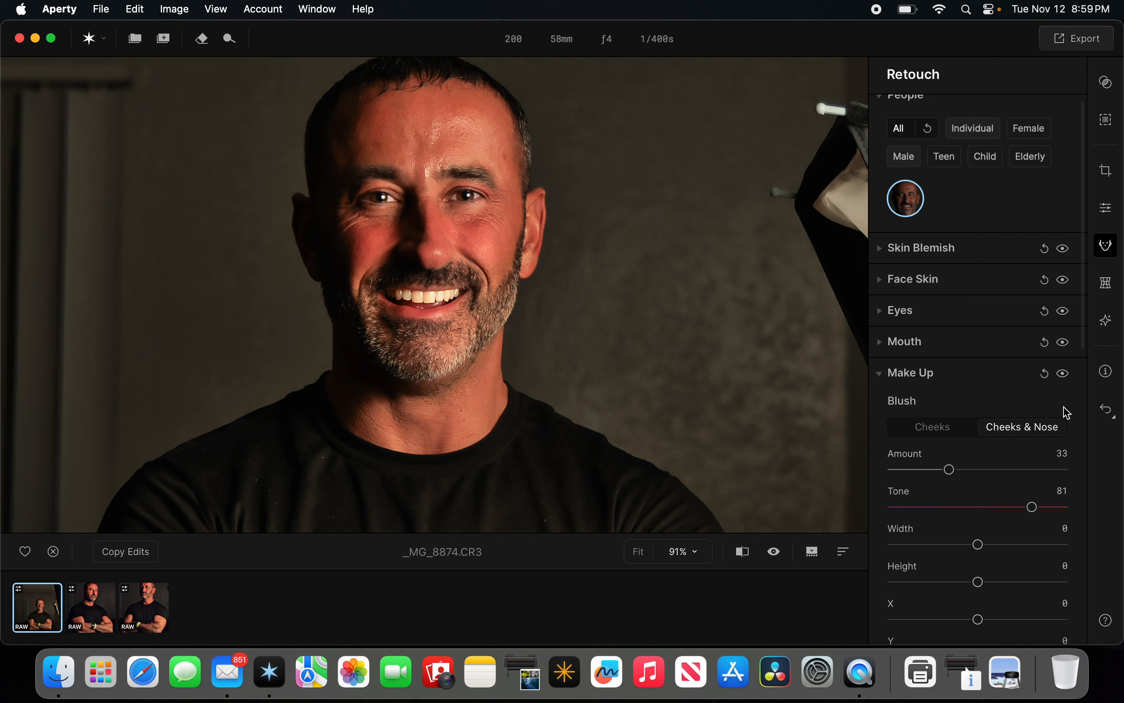
left_click(1109, 287)
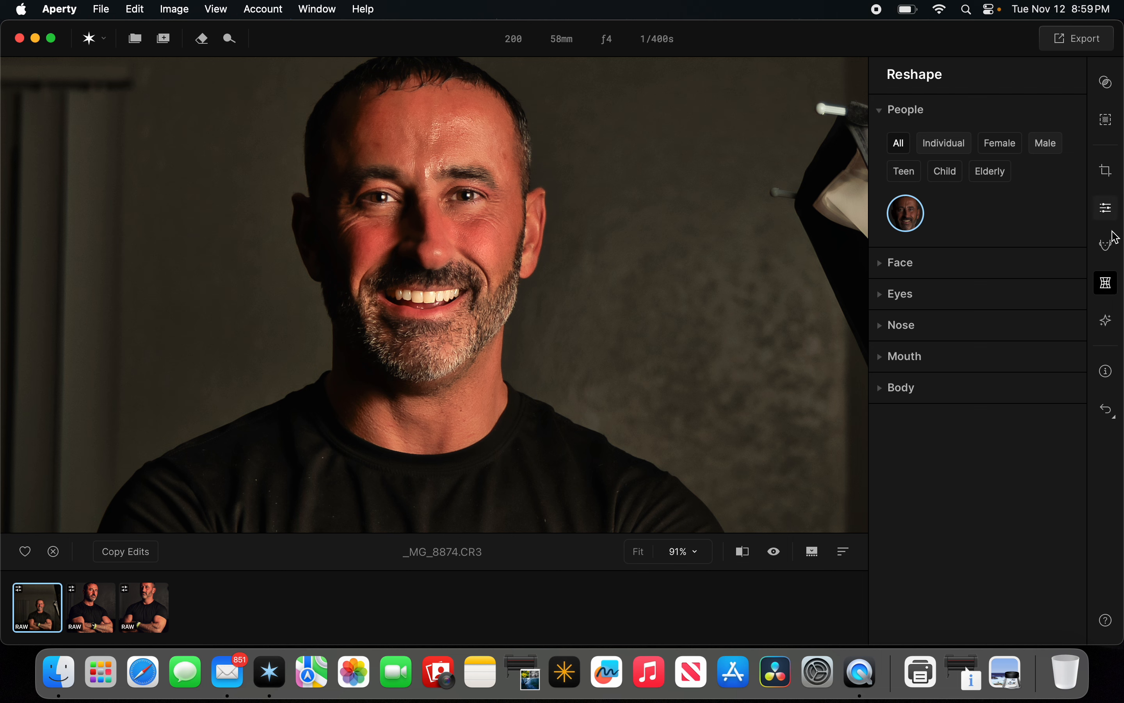
left_click(1108, 245)
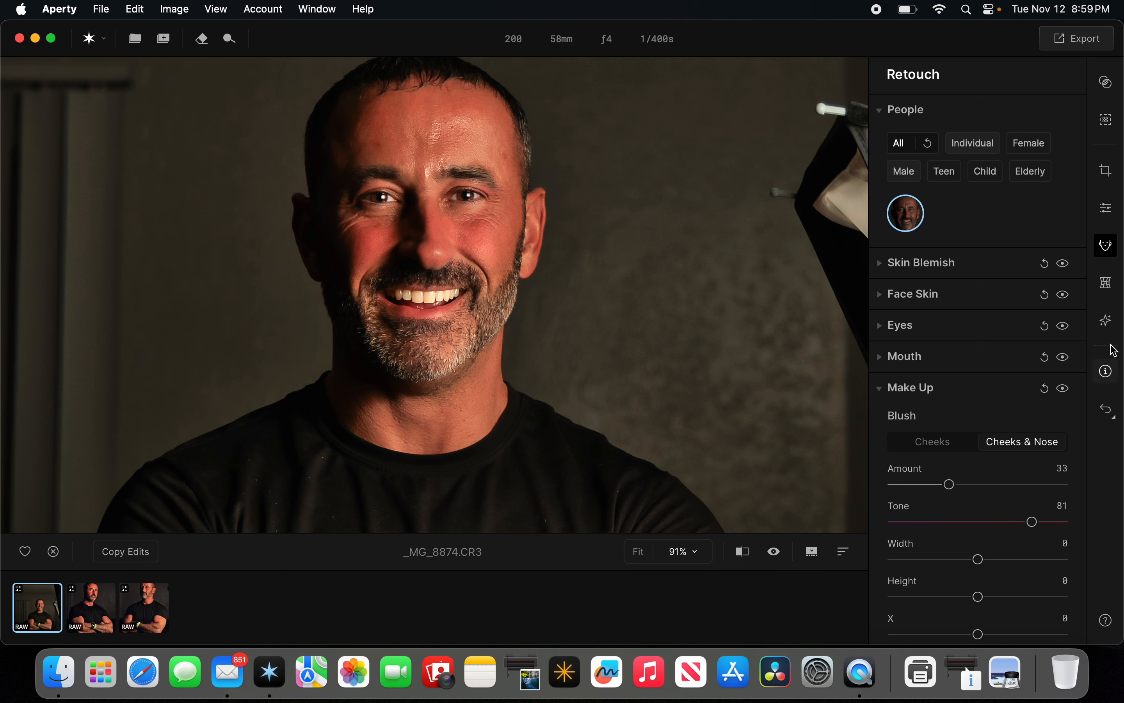
In the Creative panel, set Portrait Bokeh Amount to 48 and Background Brightness to -39 with the whole image in view.
left_click(1111, 331)
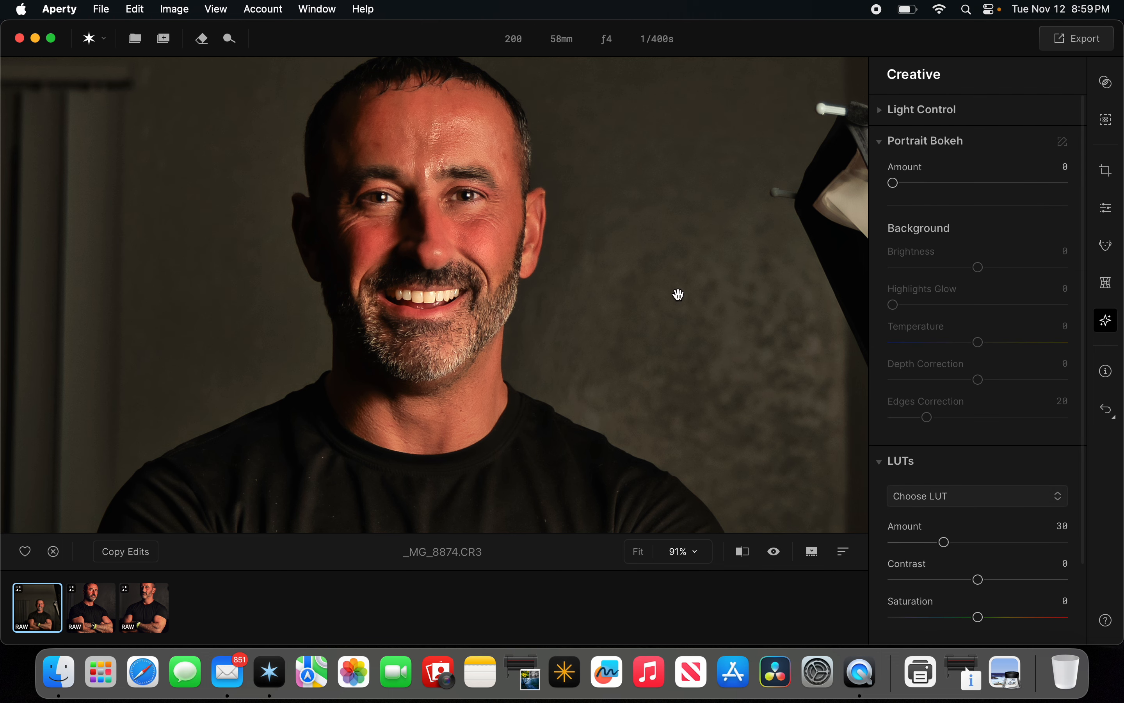
left_click(558, 309)
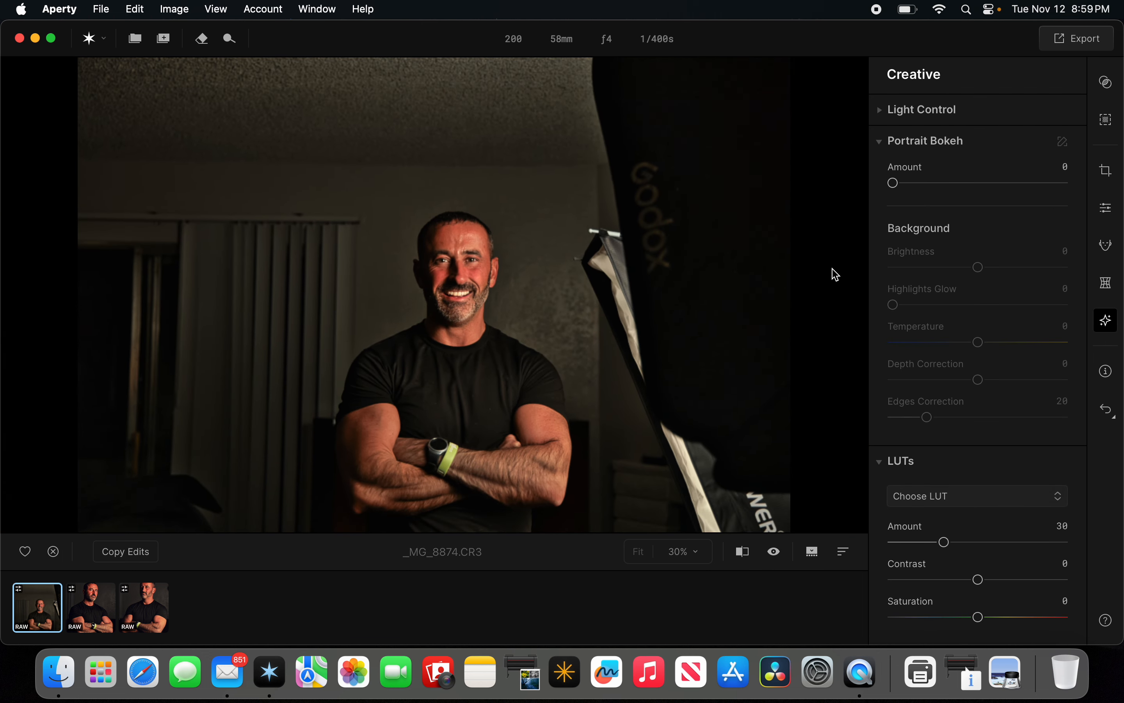
left_click_drag(892, 182, 981, 199)
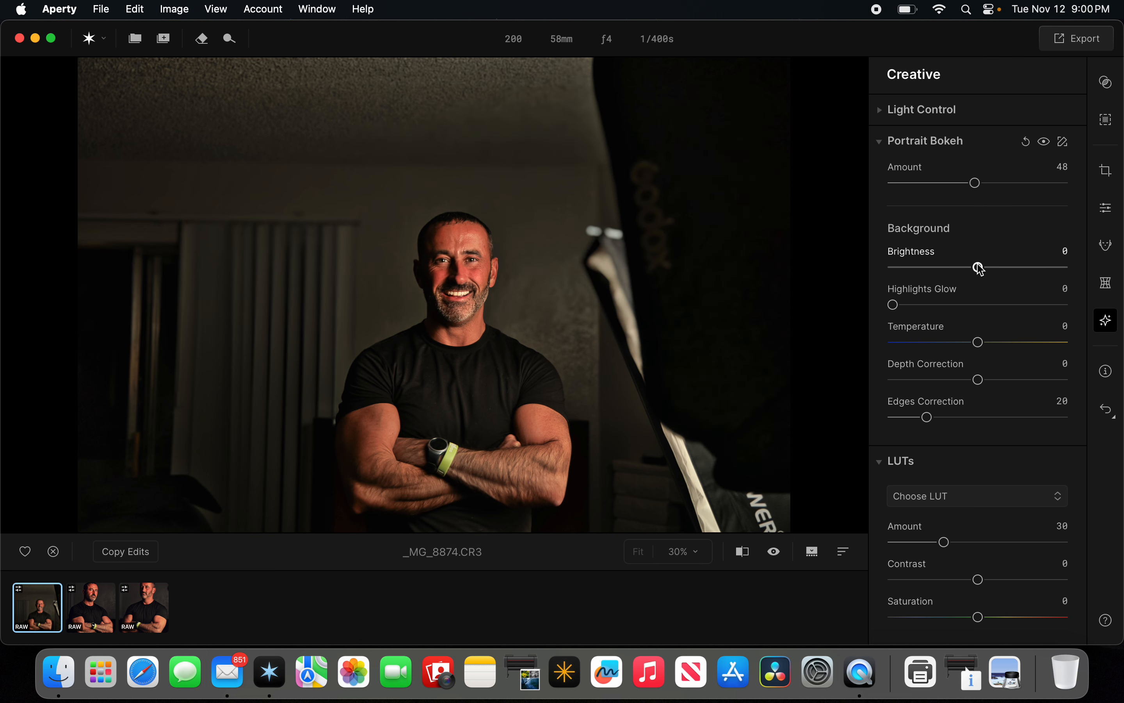
left_click_drag(979, 268, 946, 269)
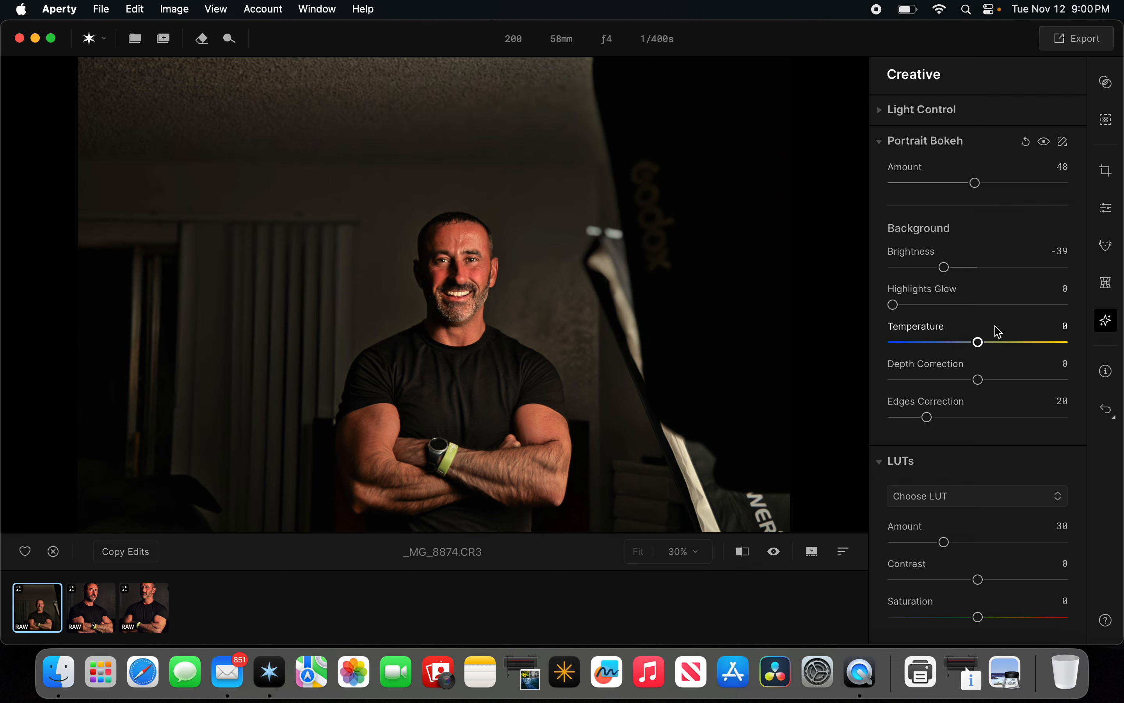
Apply the Venus LUT and collapse the LUTs section.
scroll(999, 328, "down", 3)
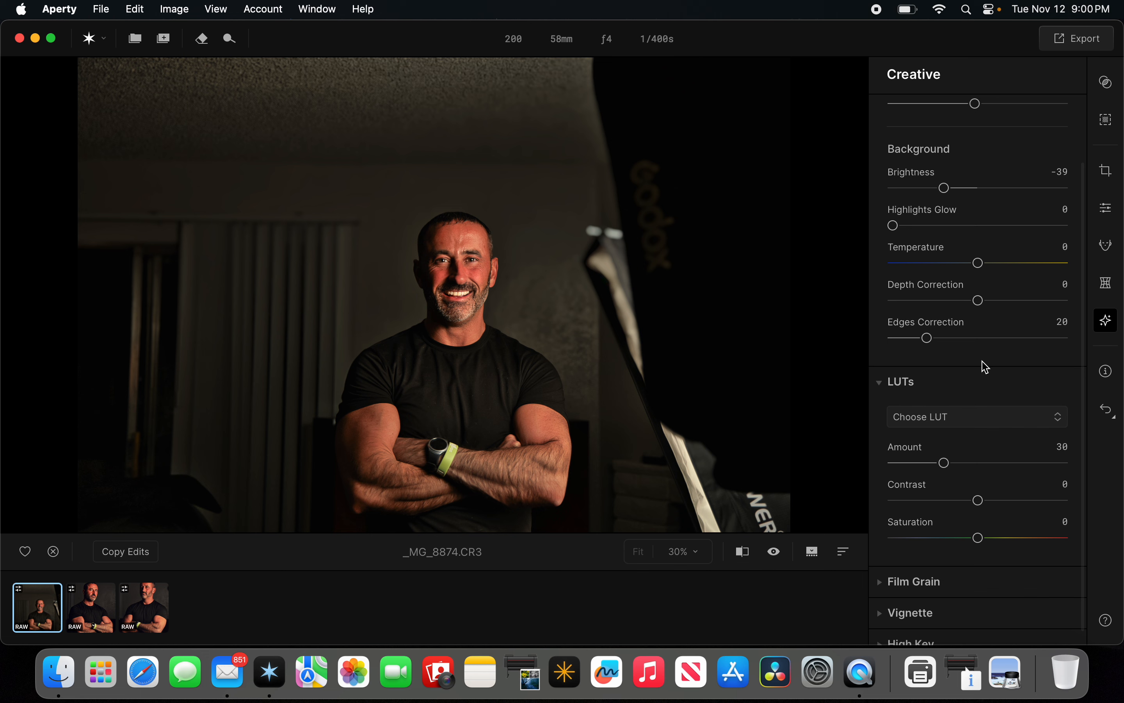
scroll(985, 367, "down", 1)
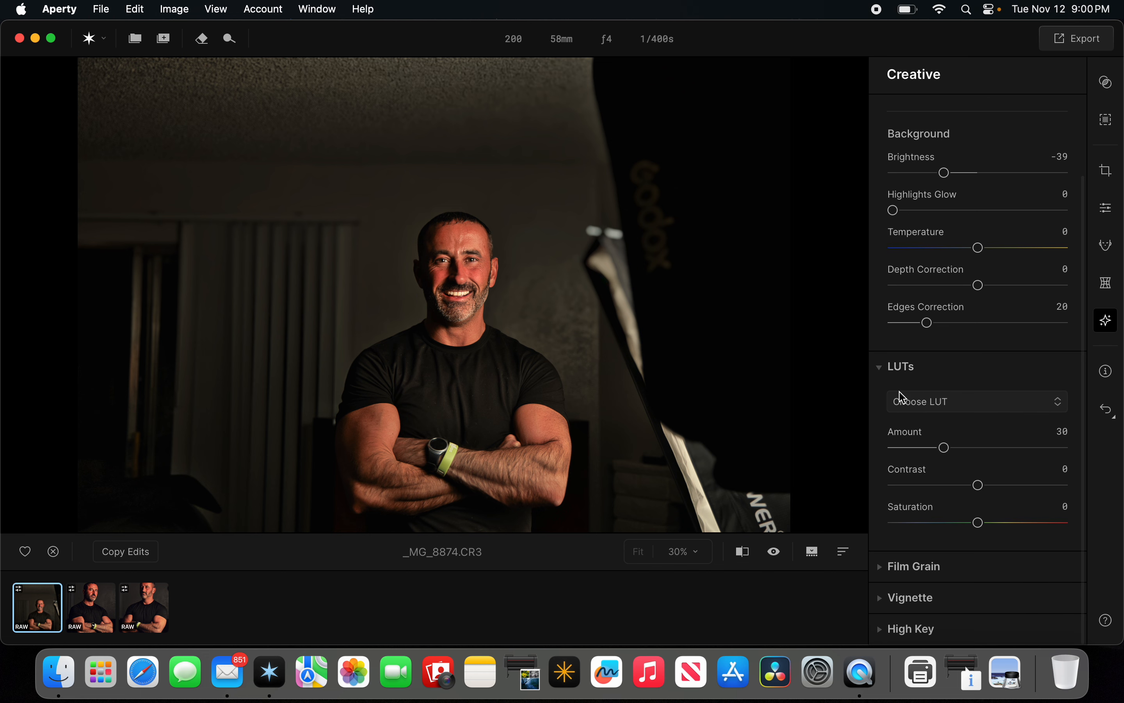
left_click(971, 407)
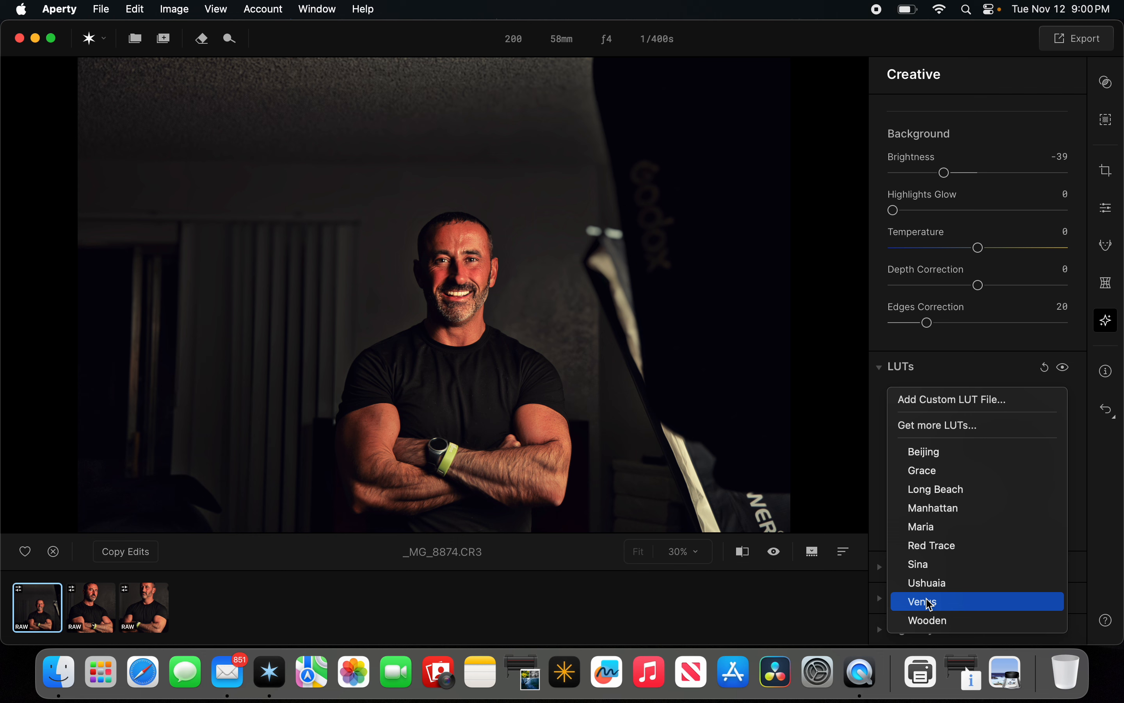
left_click(929, 602)
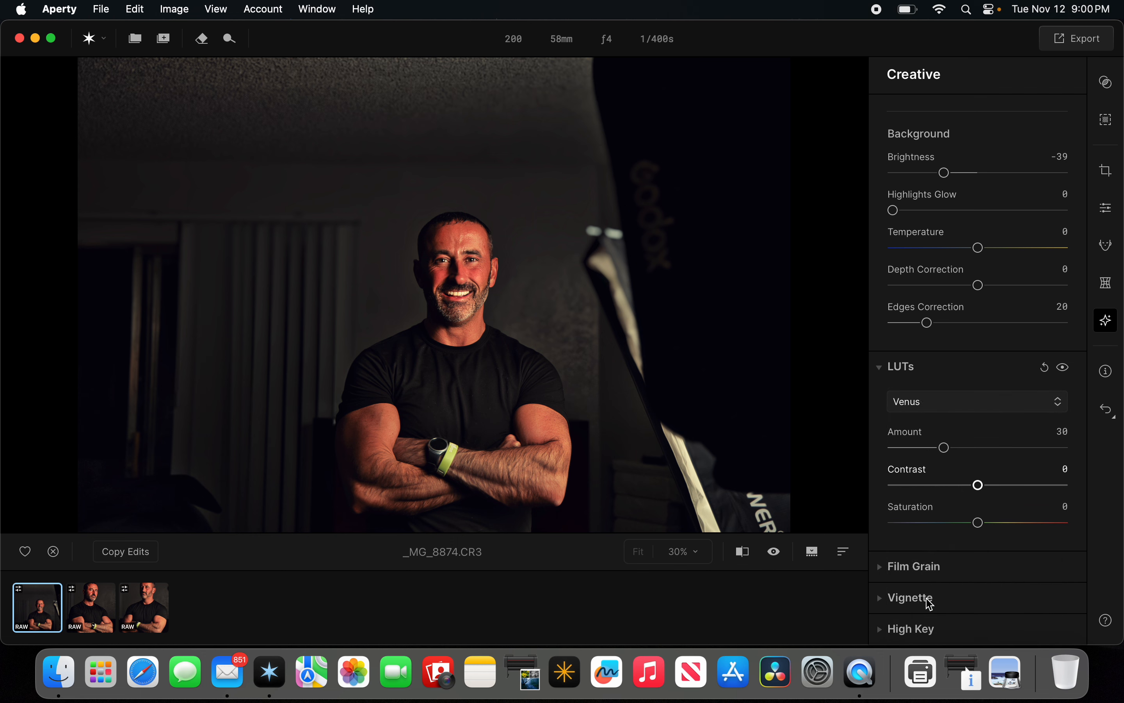
left_click(899, 368)
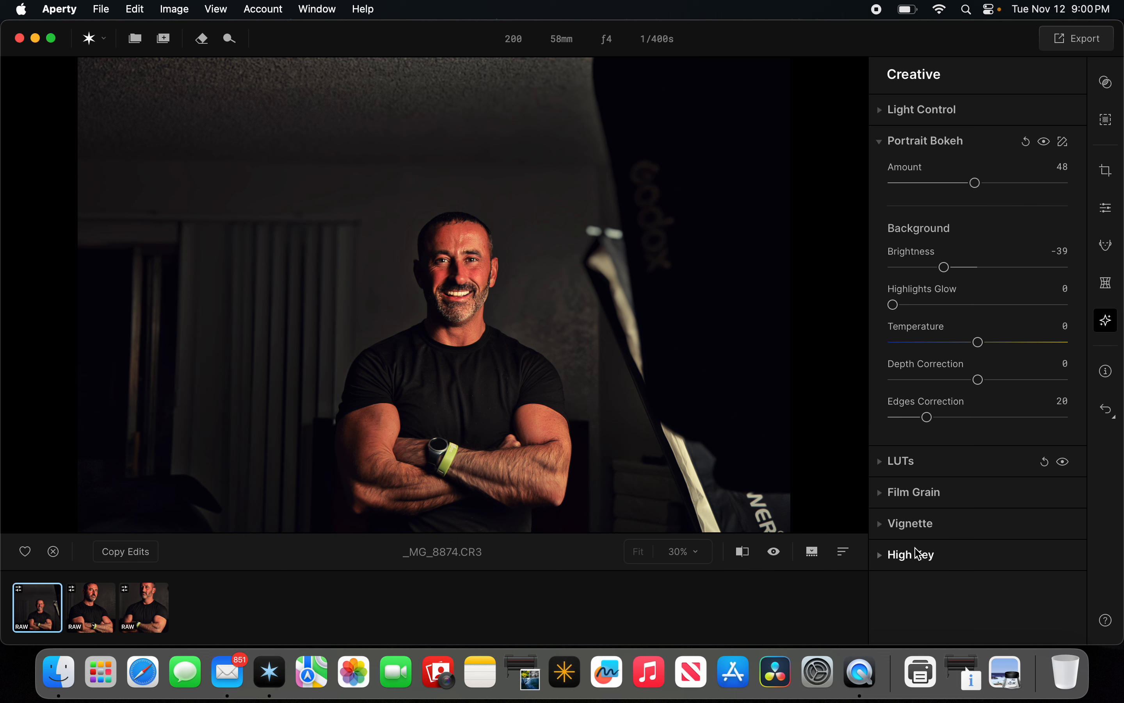
Open High Key, set its Amount to 46, and collapse the section.
left_click(919, 559)
scroll(950, 556, "down", 3)
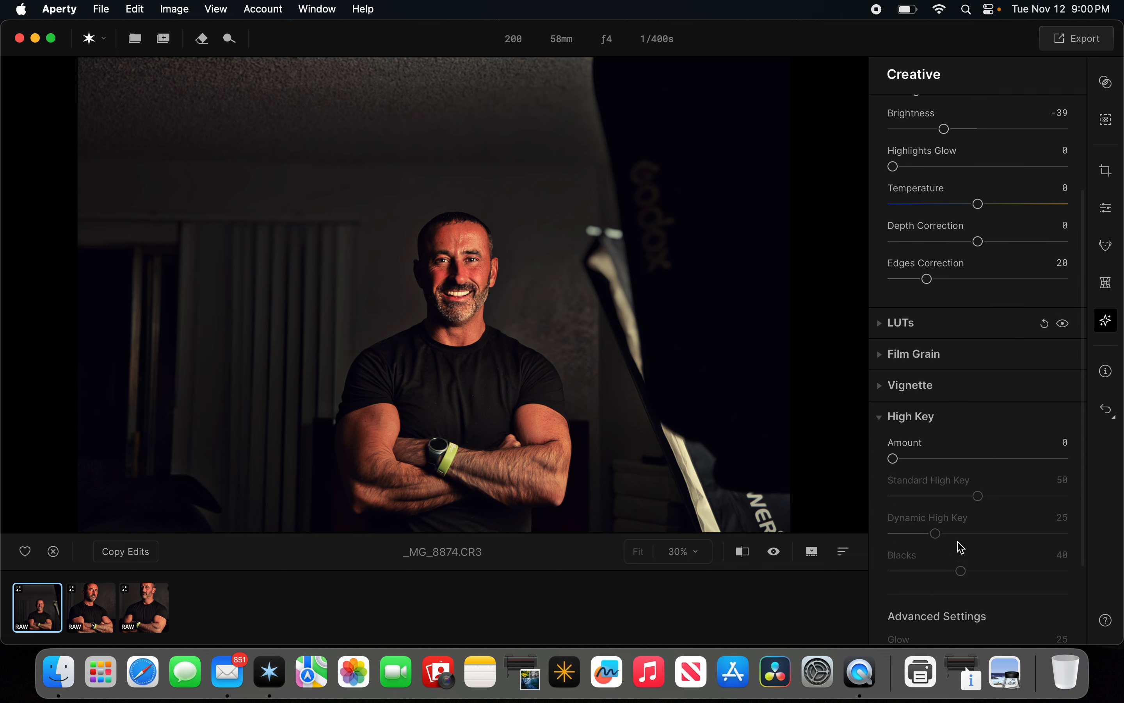
scroll(952, 514, "down", 2)
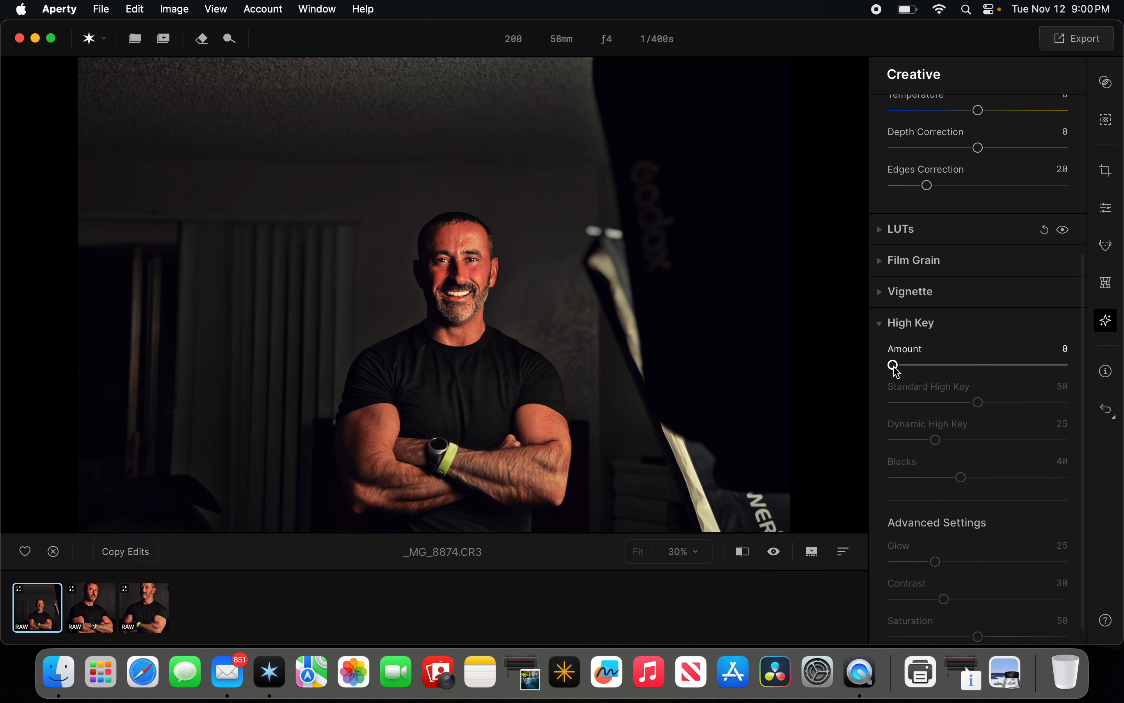
left_click_drag(892, 365, 978, 376)
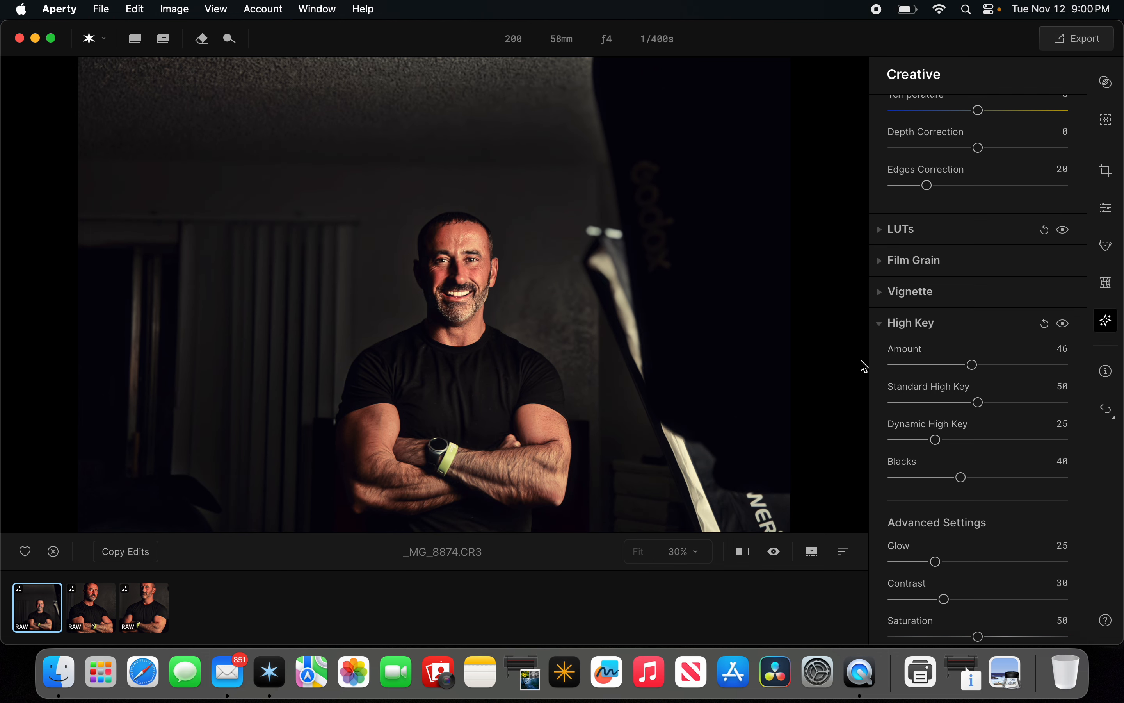
left_click(909, 324)
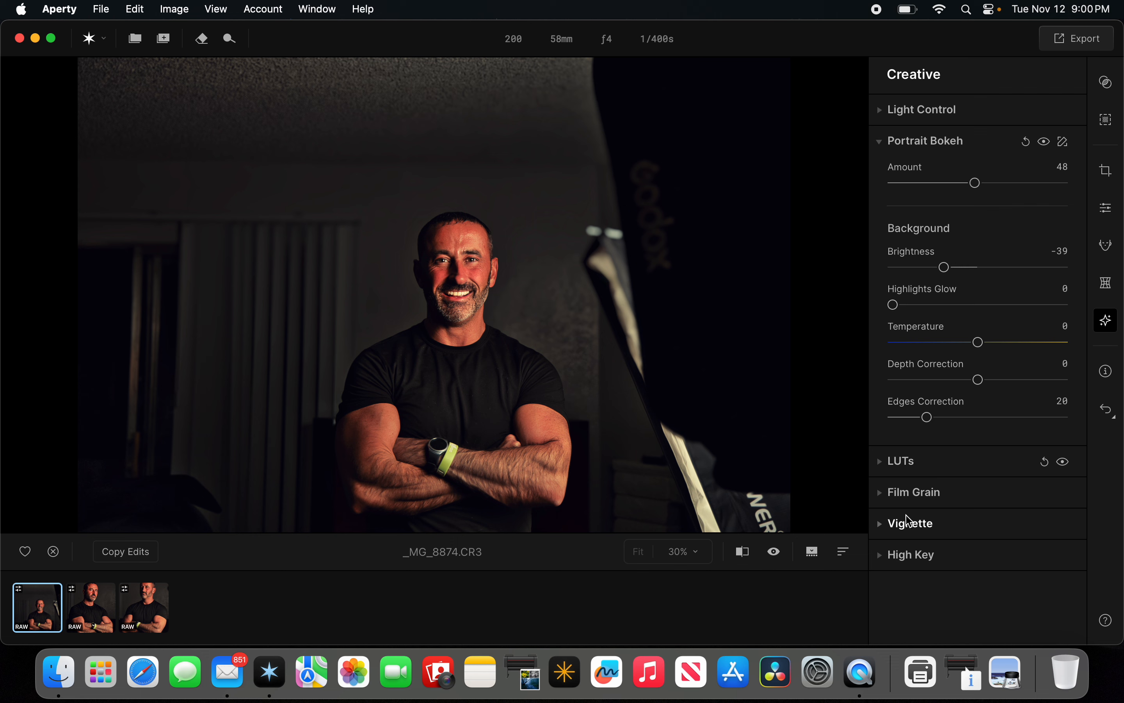
Briefly expand the Vignette section, then collapse Vignette and Portrait Bokeh without changing settings.
left_click(913, 524)
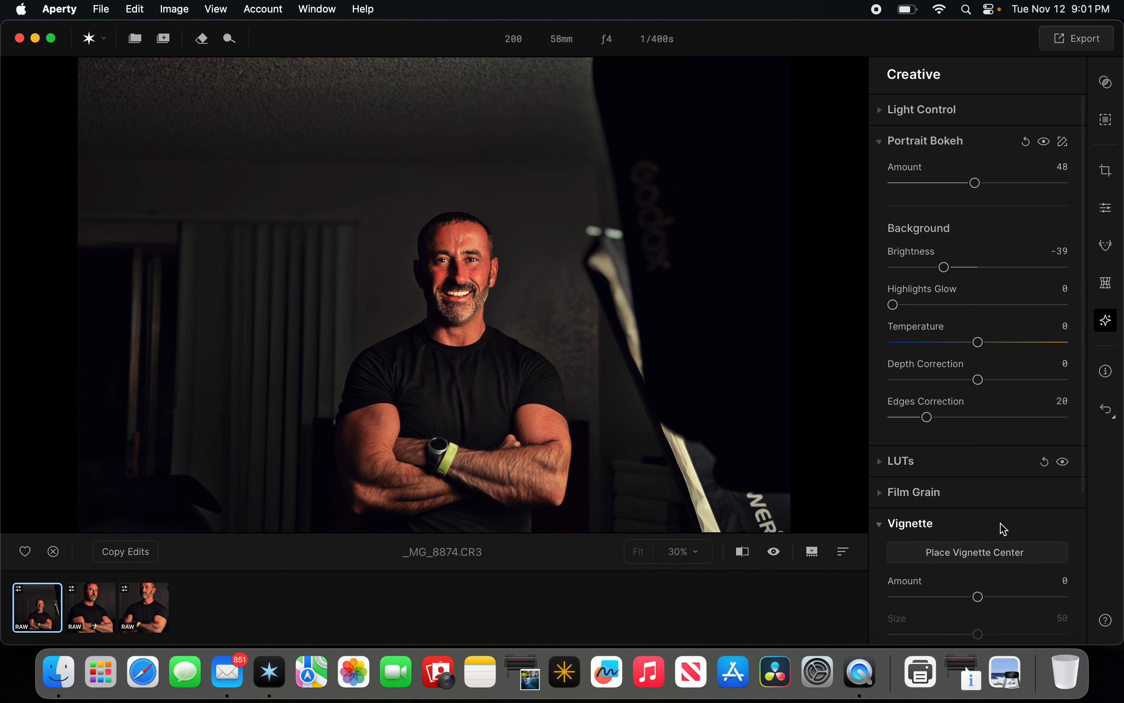
scroll(998, 527, "down", 5)
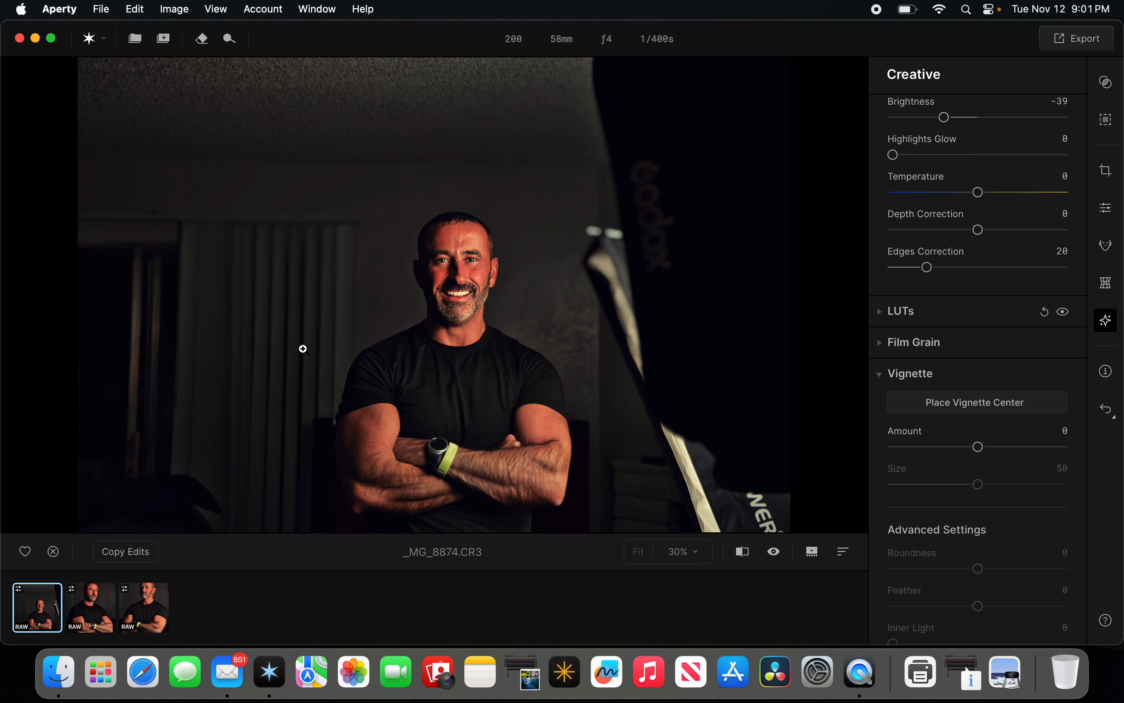
left_click(891, 374)
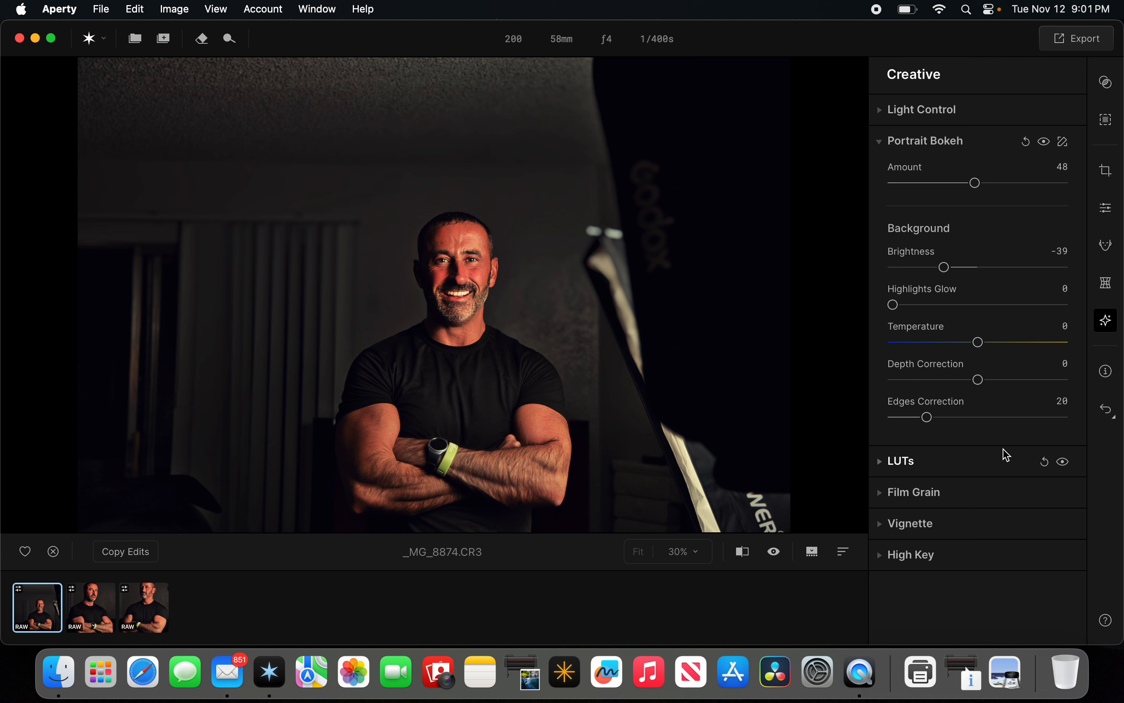
left_click(899, 144)
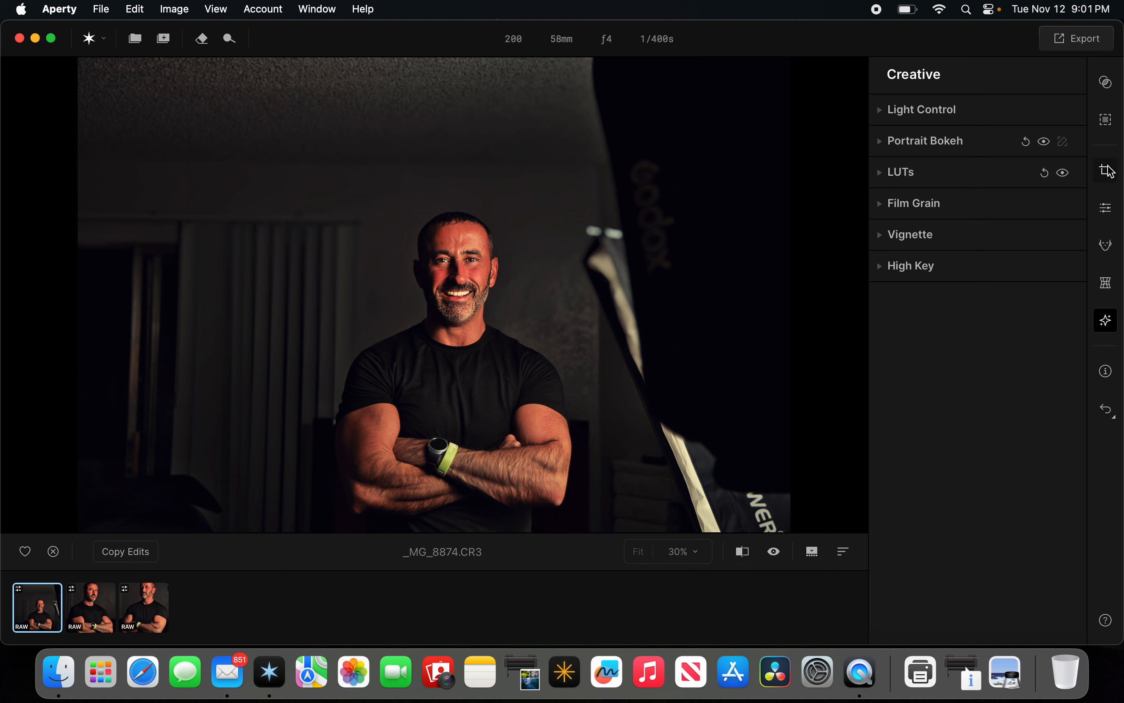
In the Canvas Optics section, enable Correct Distortion, Remove Chromatic Aberration and Defringe, then collapse Optics.
left_click(1116, 175)
left_click(891, 141)
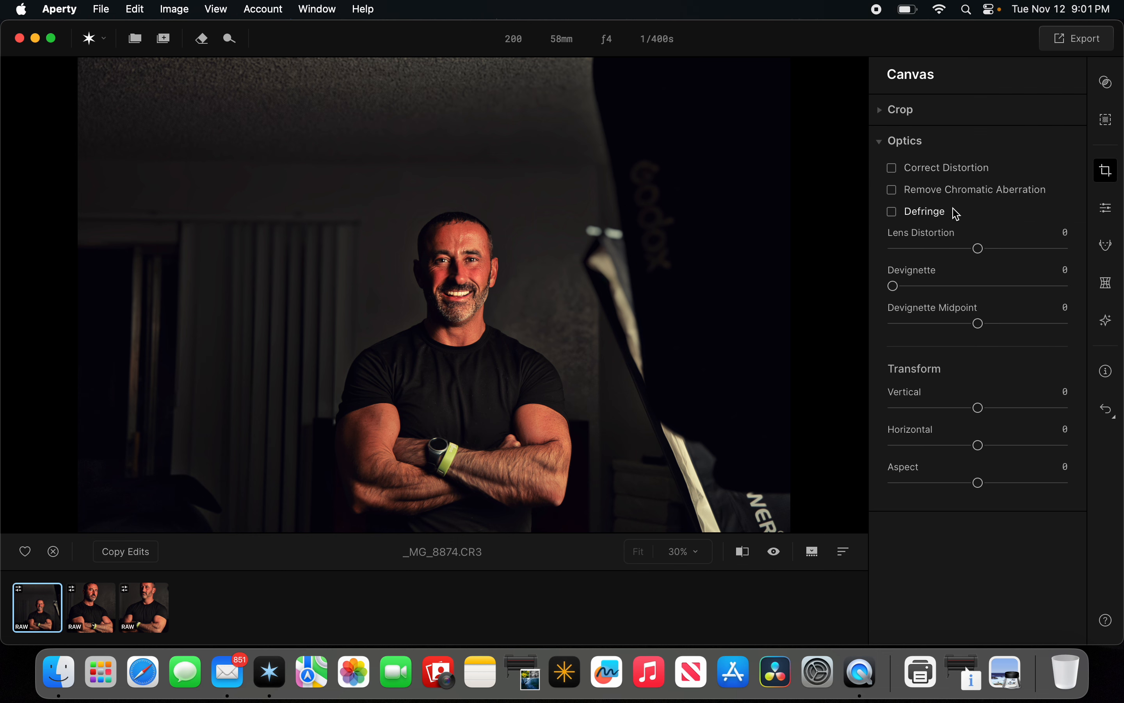
left_click(890, 168)
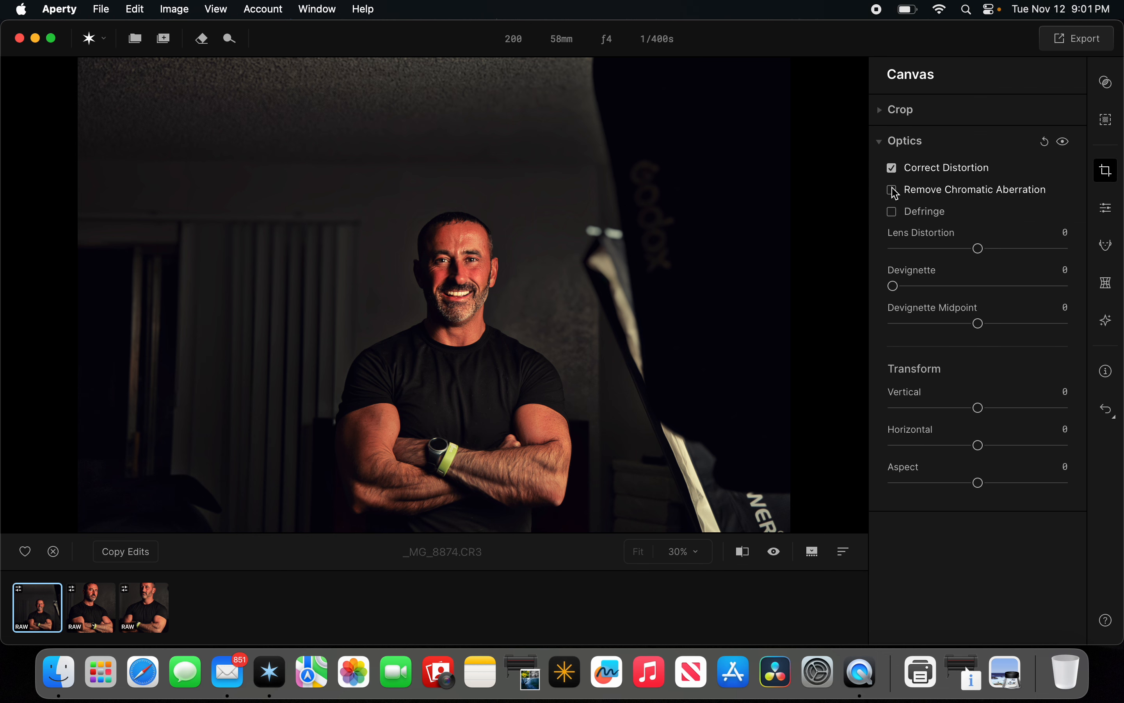
left_click(892, 190)
left_click(892, 212)
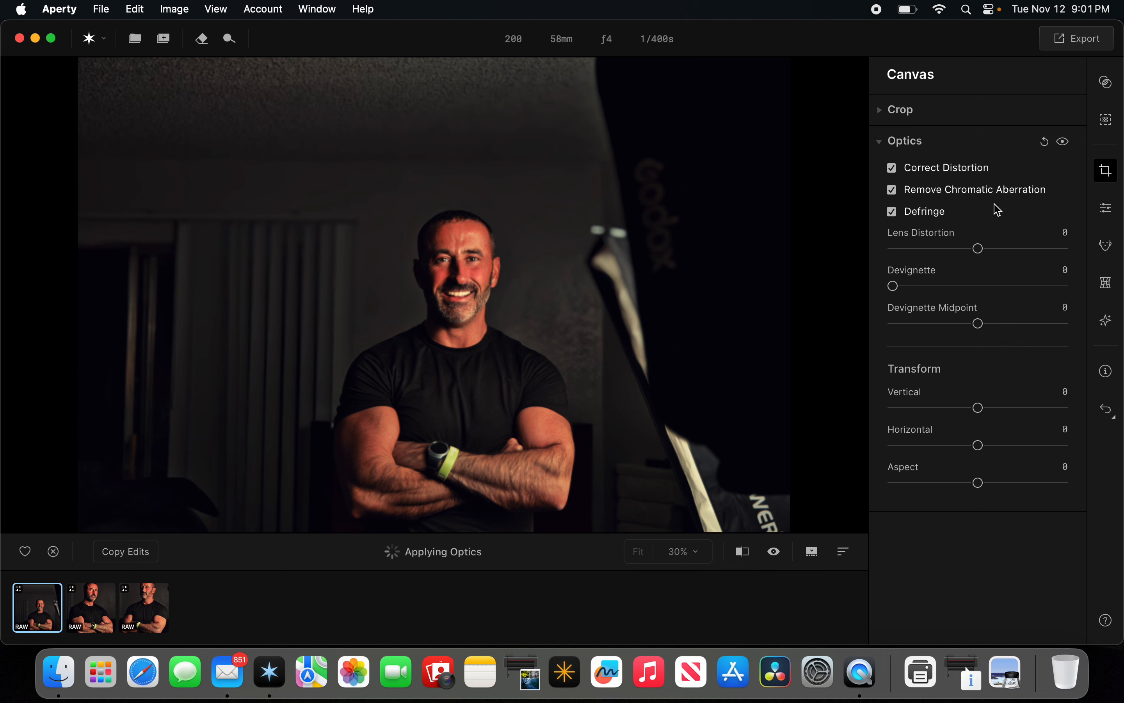
left_click(887, 144)
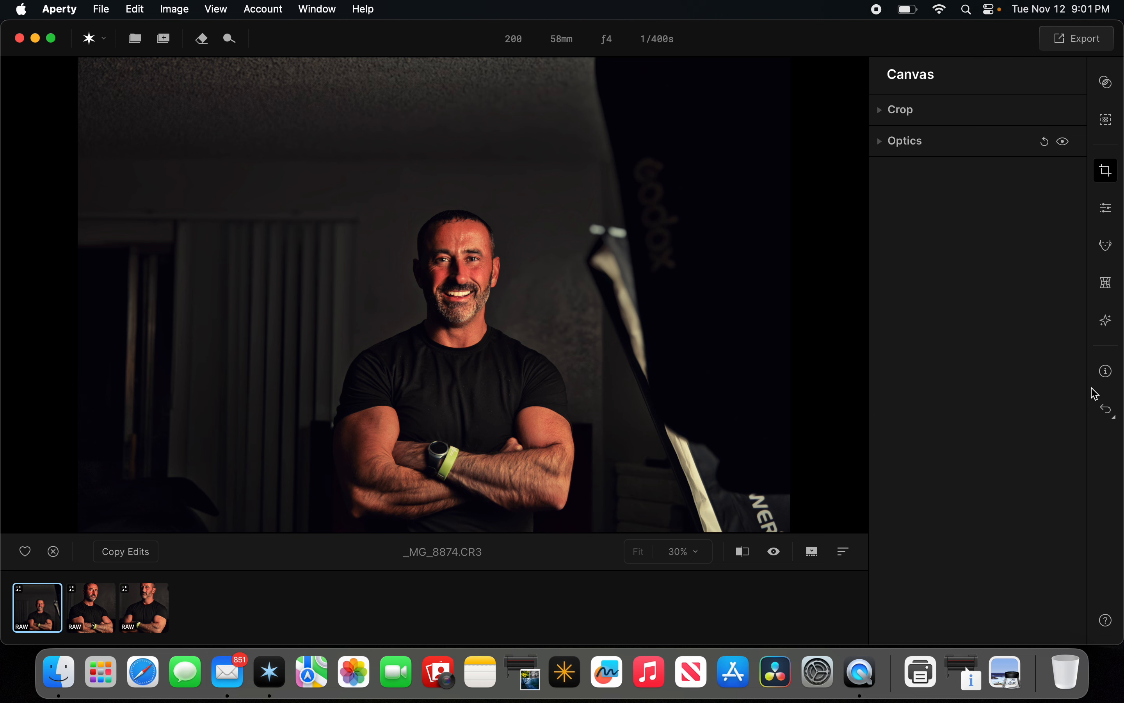
After glancing at the image information, open Crop and set the aspect ratio to Free.
left_click(1104, 377)
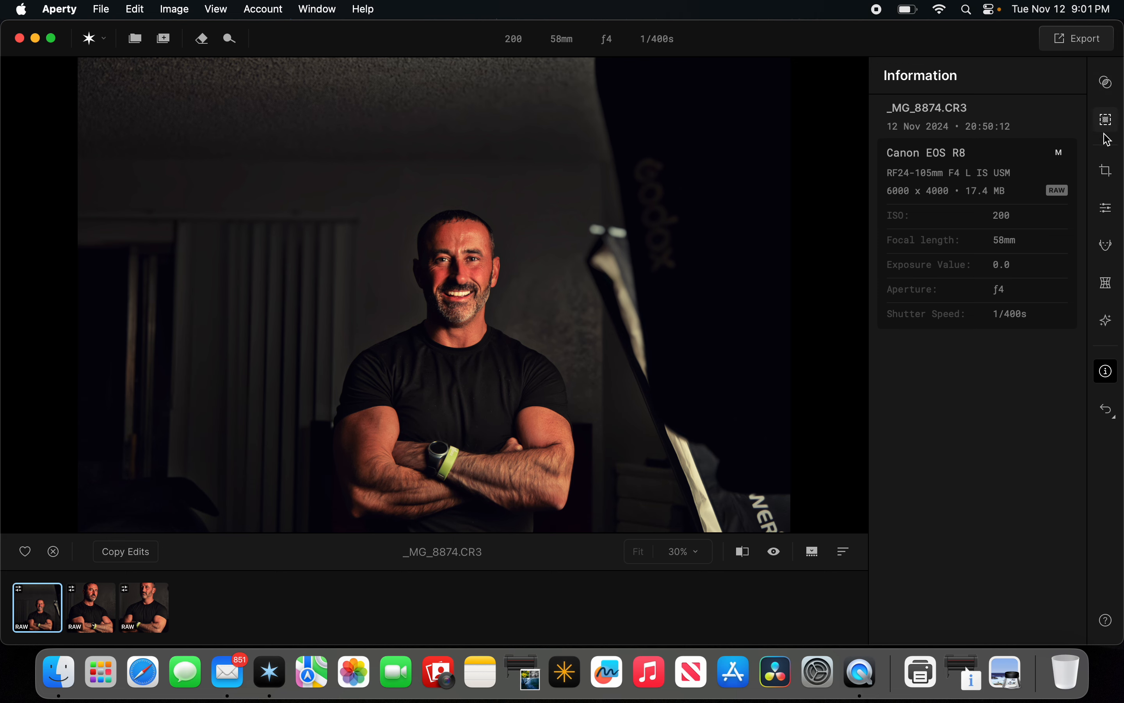
left_click(1107, 172)
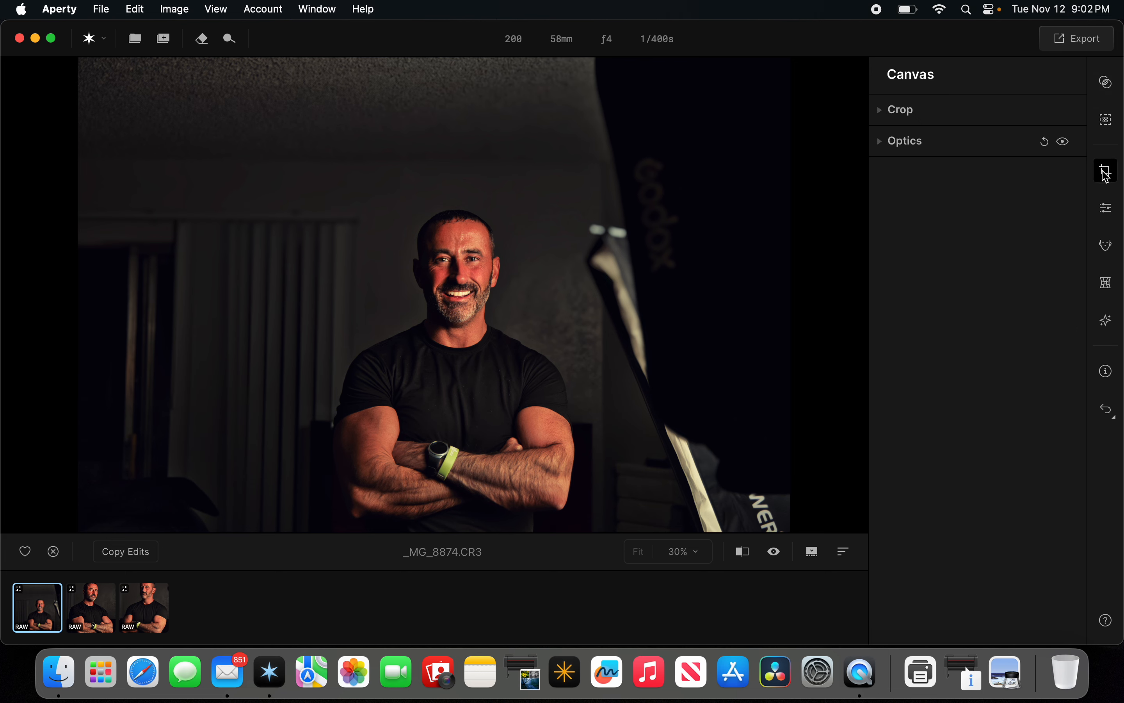
left_click(904, 112)
left_click(920, 163)
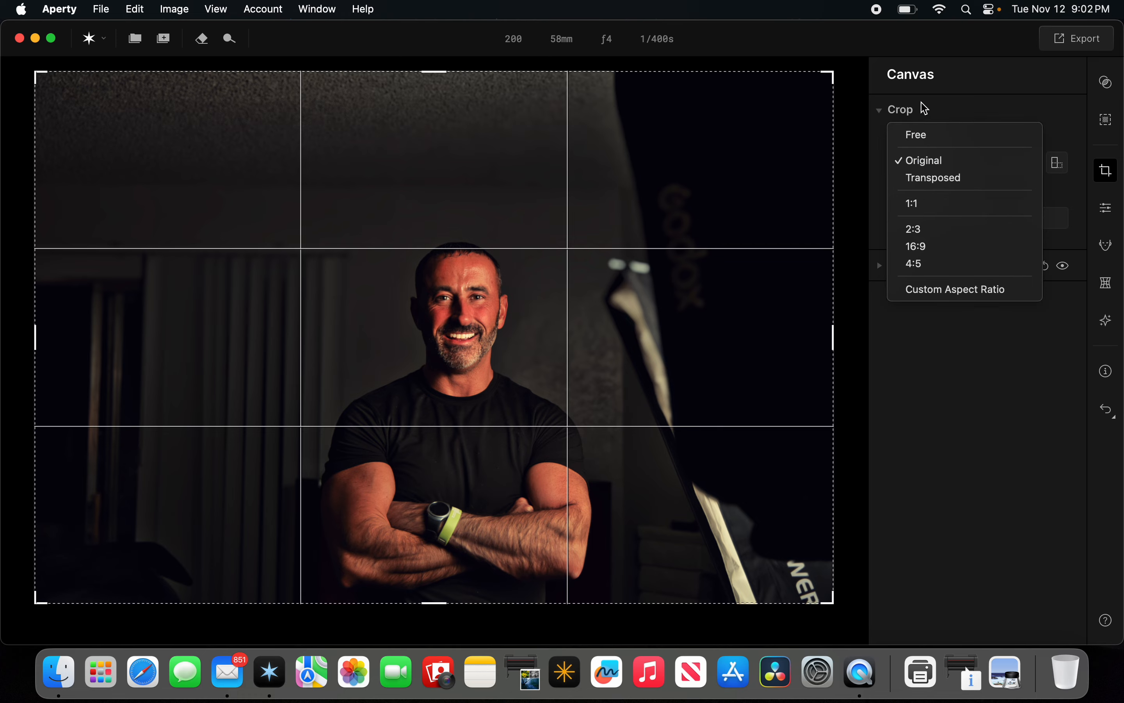
left_click(924, 134)
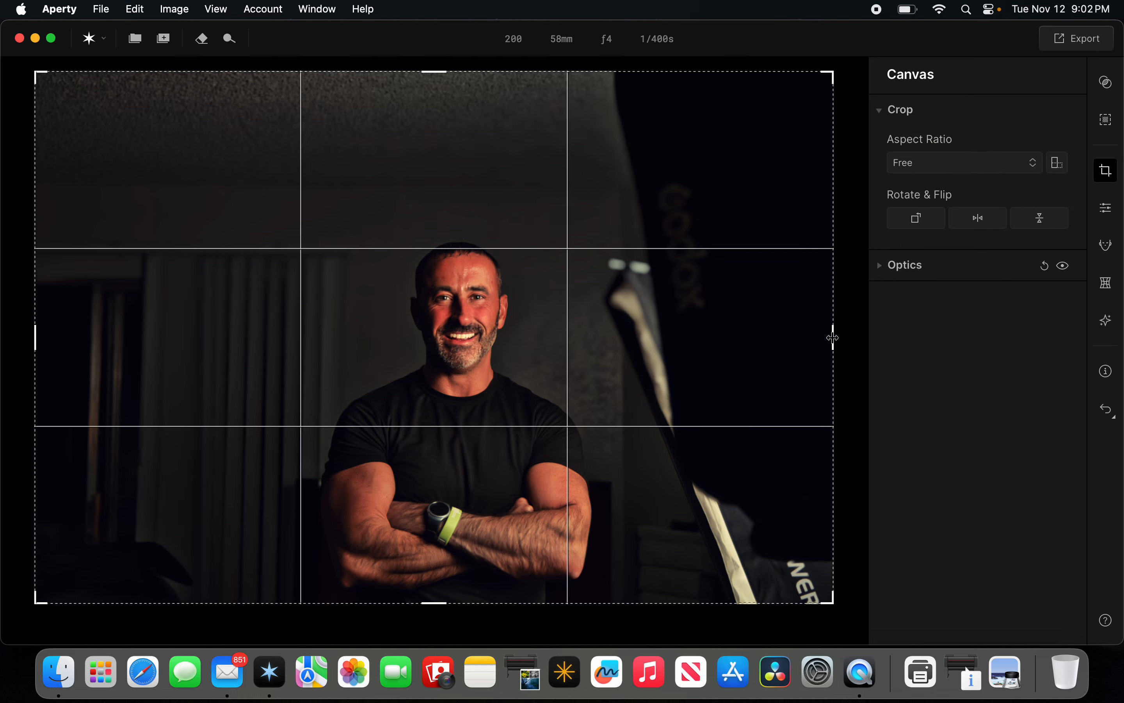
Crop the photo to a vertical framing around the subject by moving the right, left and top edges inward.
left_click_drag(832, 334, 602, 326)
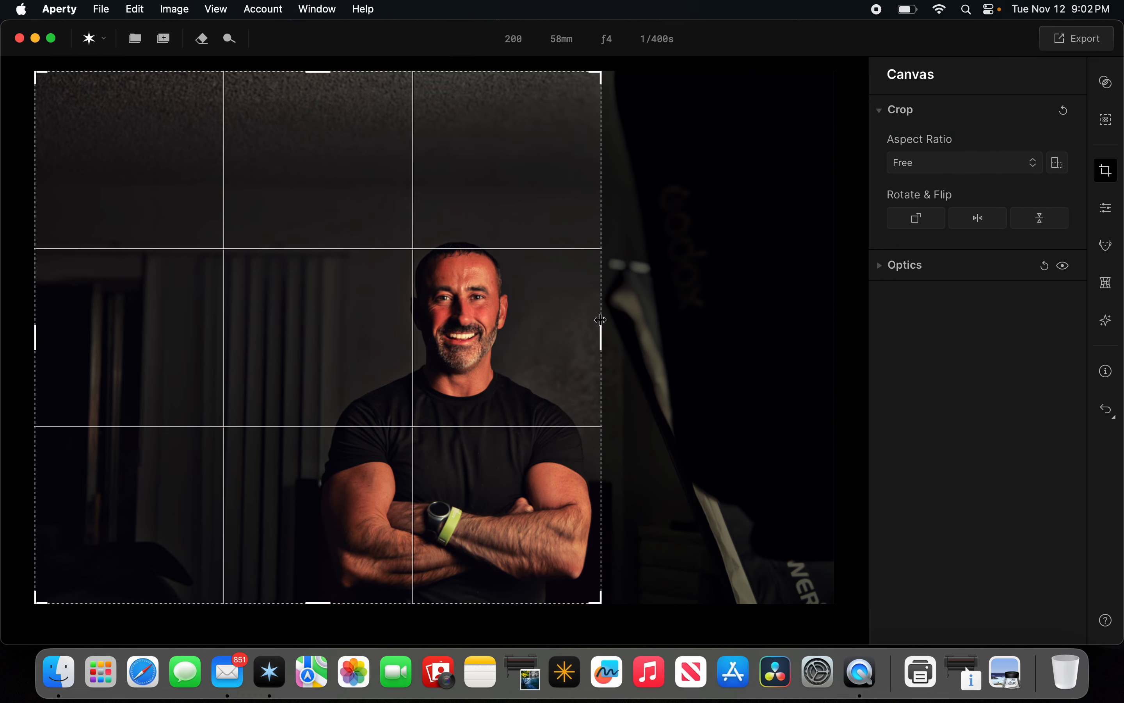
left_click_drag(157, 315, 420, 404)
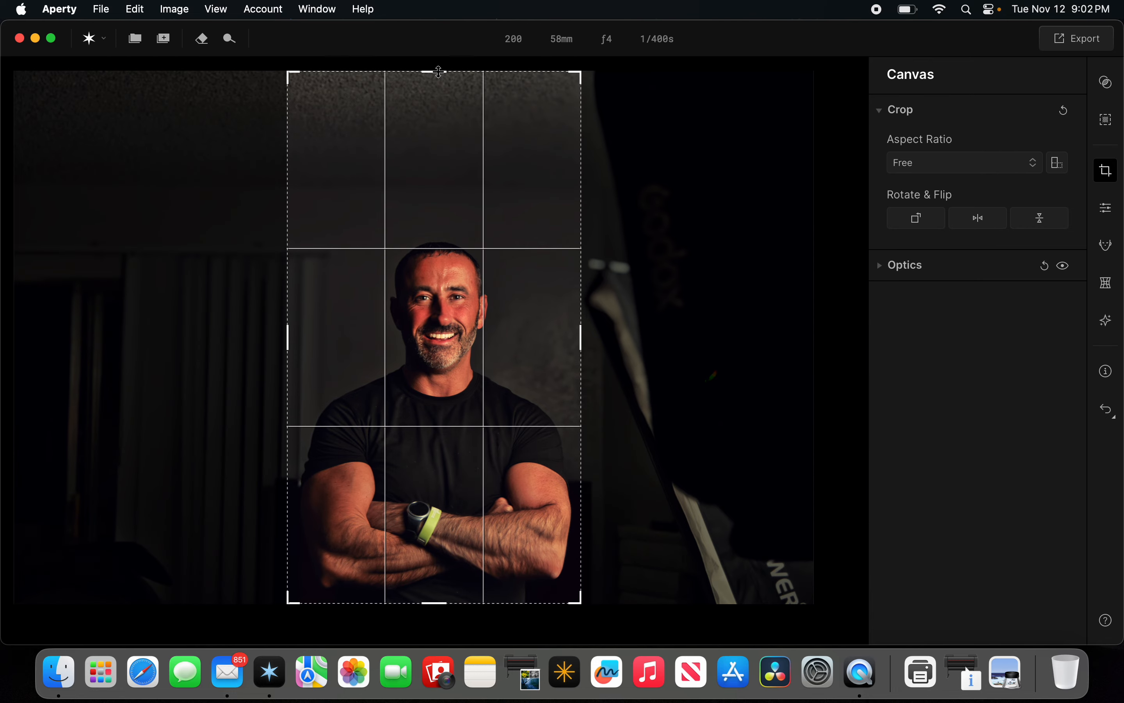
left_click_drag(439, 70, 428, 181)
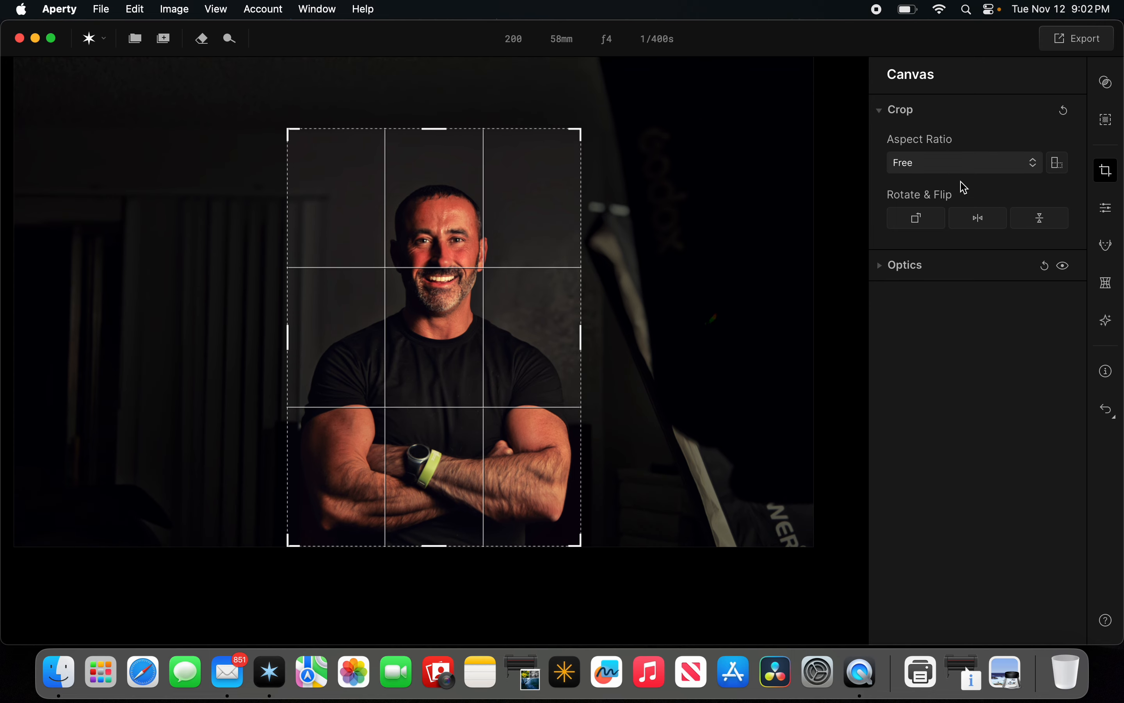
left_click(897, 114)
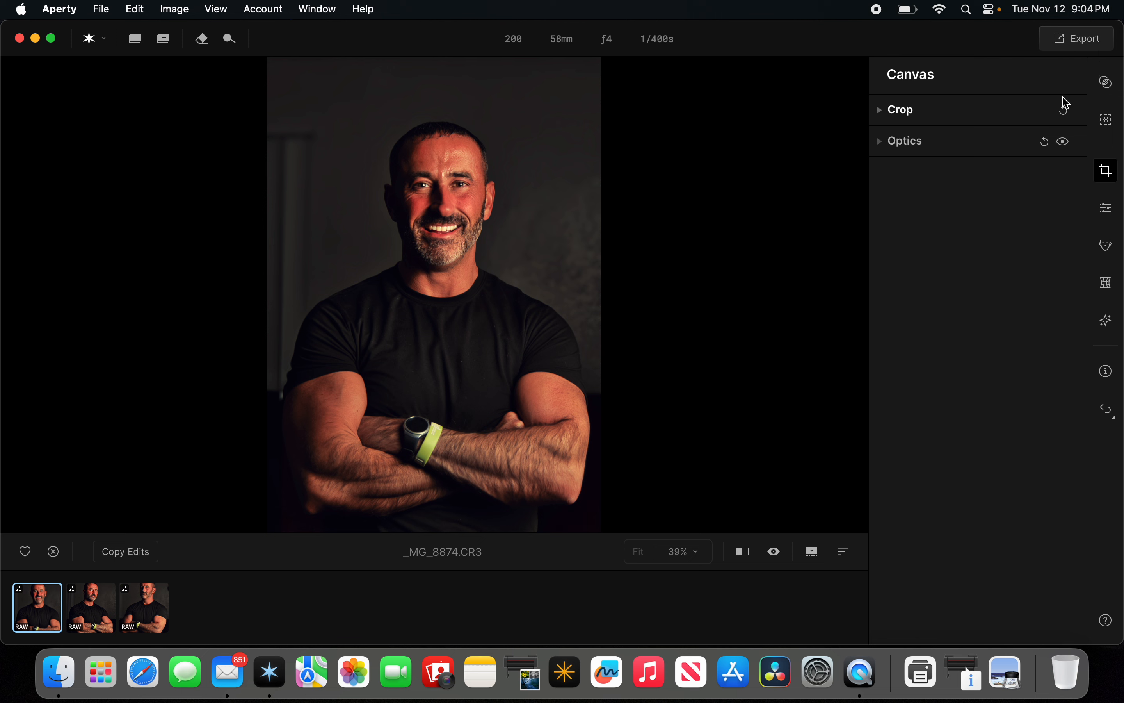
Export the edited photo as a JPEG named with the subject's first name followed by Smile.
left_click(1059, 46)
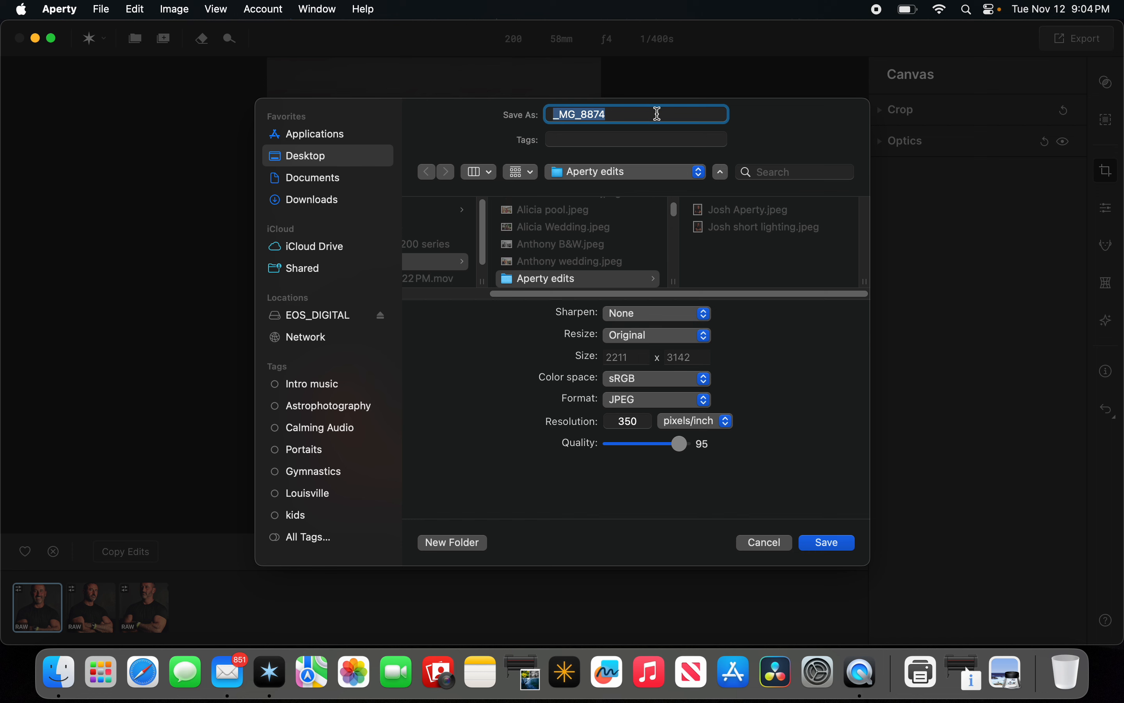
type("Josh Smile d")
key("BackSpace")
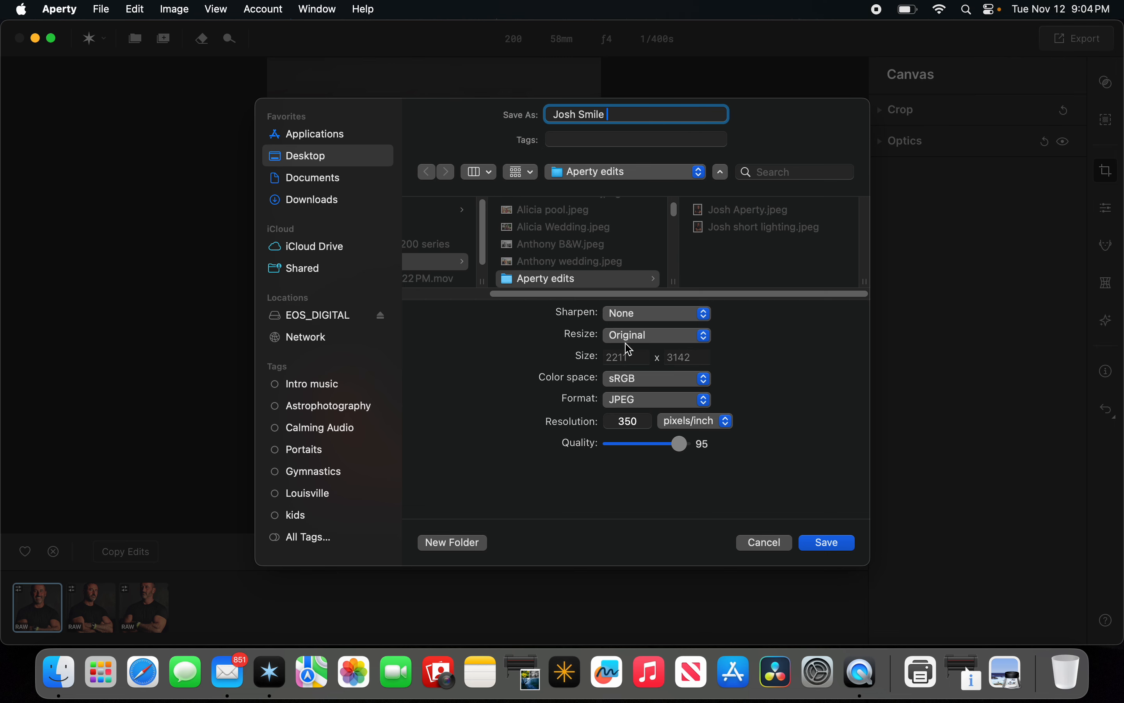
left_click(828, 542)
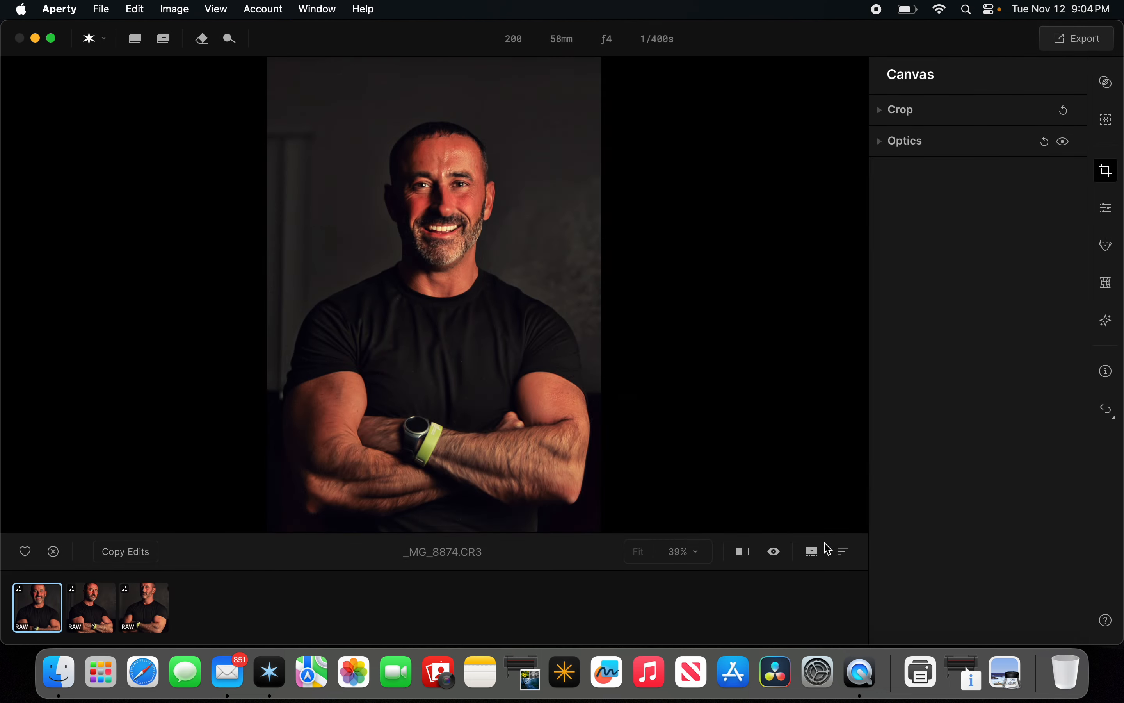